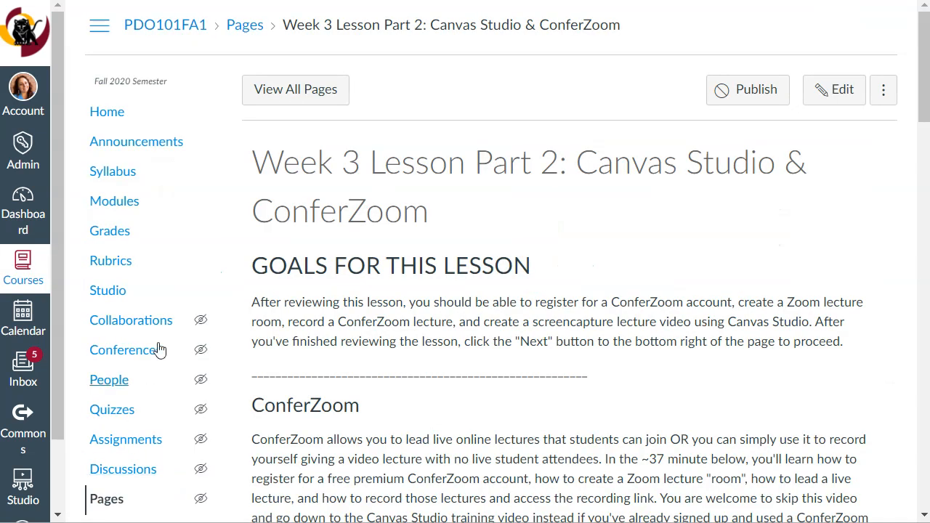
# Upload the "test recording 2" video from the Final Videos folder to My Library in Studio.
pyautogui.click(114, 299)
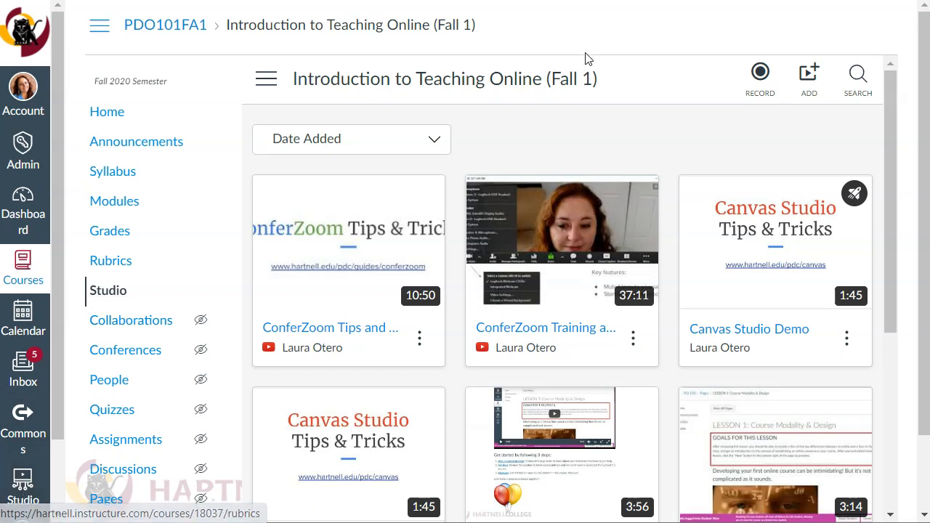
pyautogui.click(26, 496)
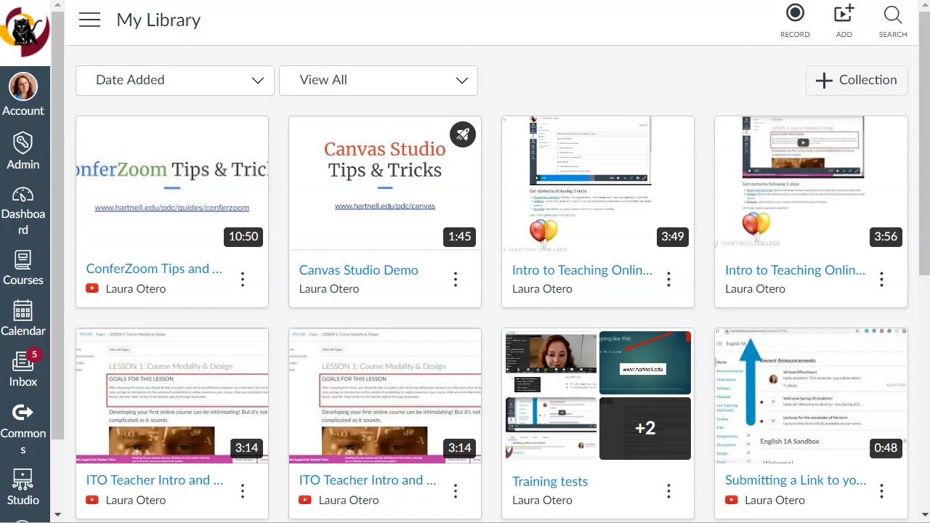
pyautogui.click(844, 38)
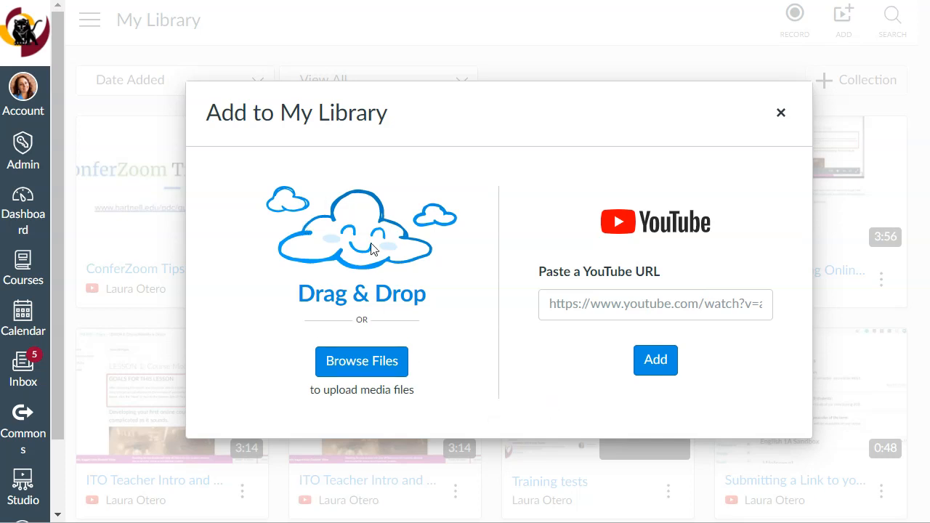
pyautogui.click(354, 369)
pyautogui.click(354, 367)
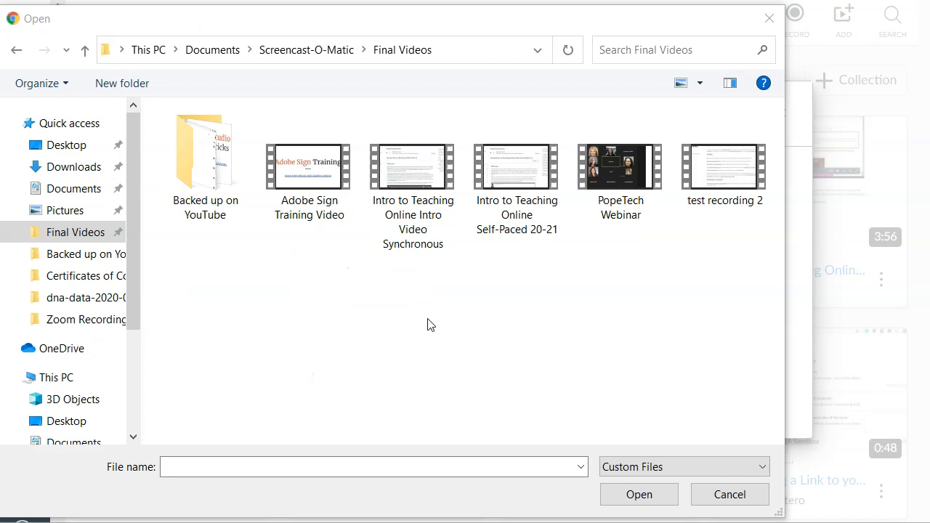
pyautogui.click(738, 180)
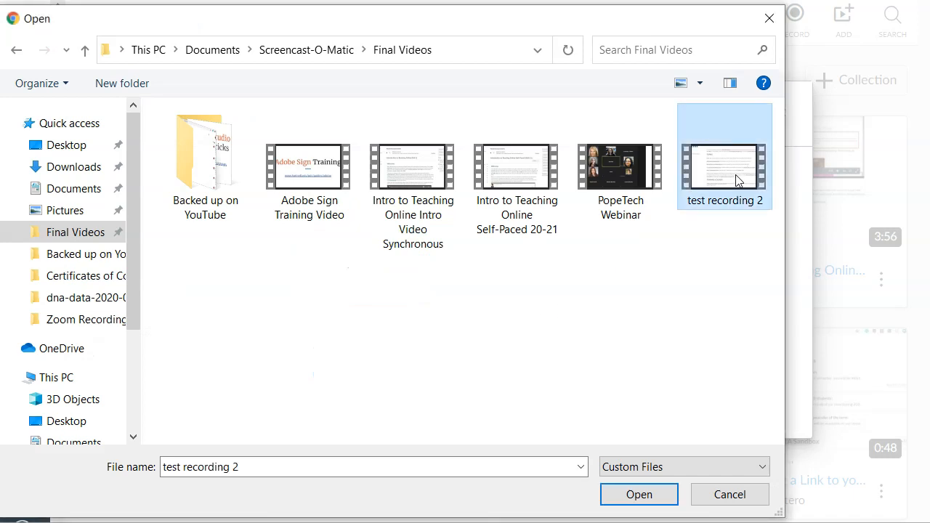
pyautogui.click(647, 500)
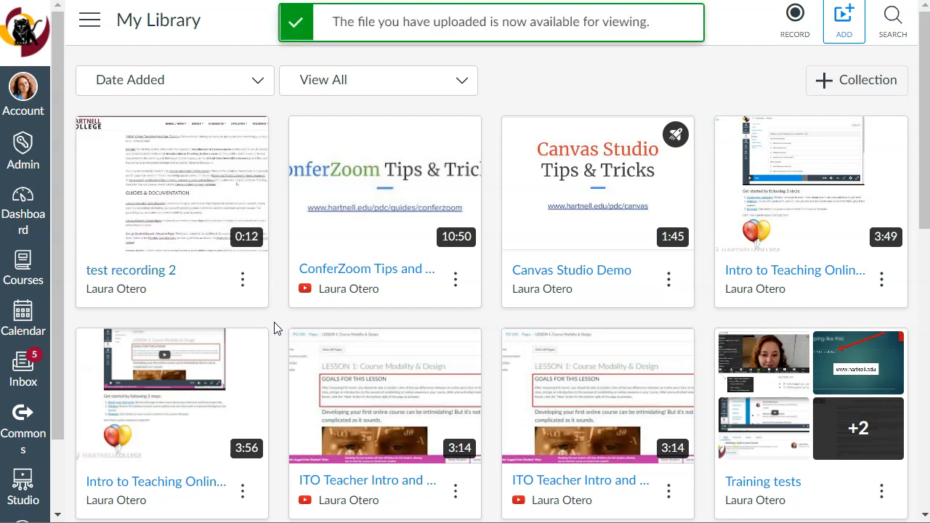
# Review the actions available for the "test recording 2" video in My Library.
pyautogui.moveTo(191, 216)
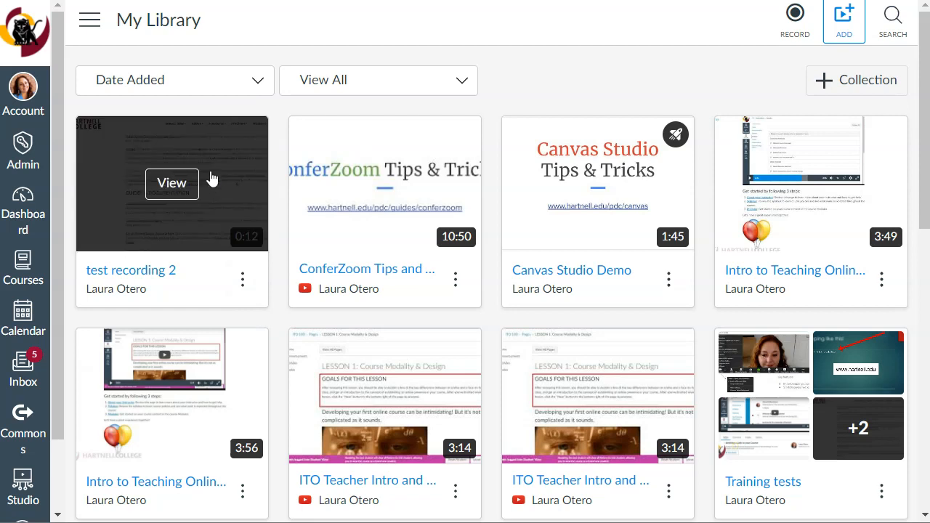
pyautogui.click(244, 280)
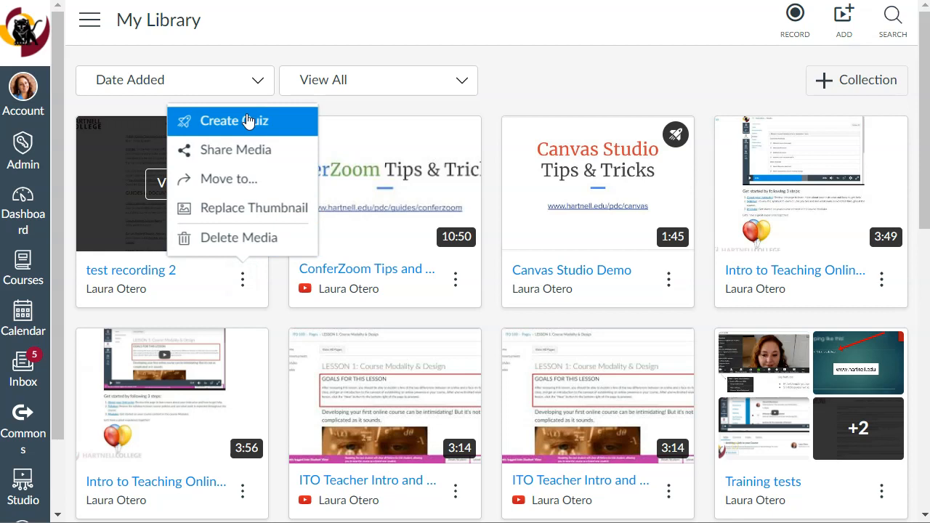
pyautogui.click(279, 317)
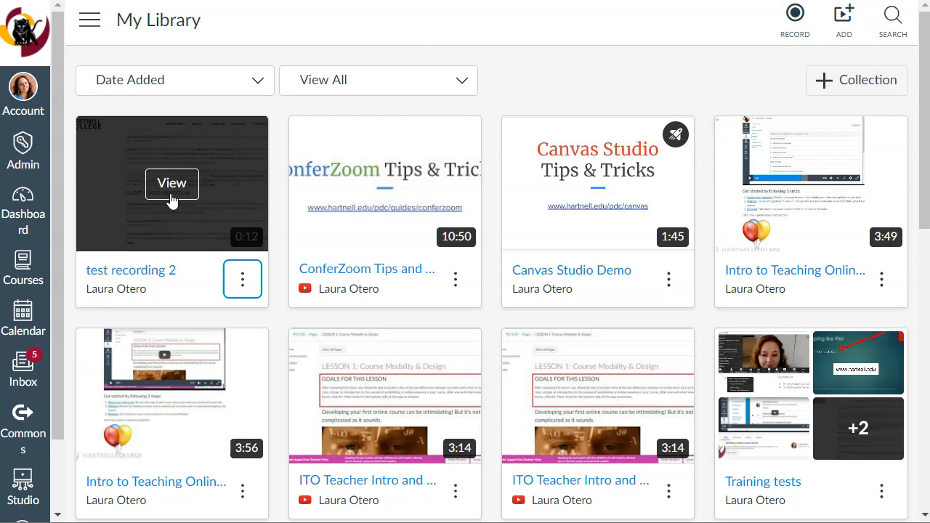
pyautogui.click(242, 279)
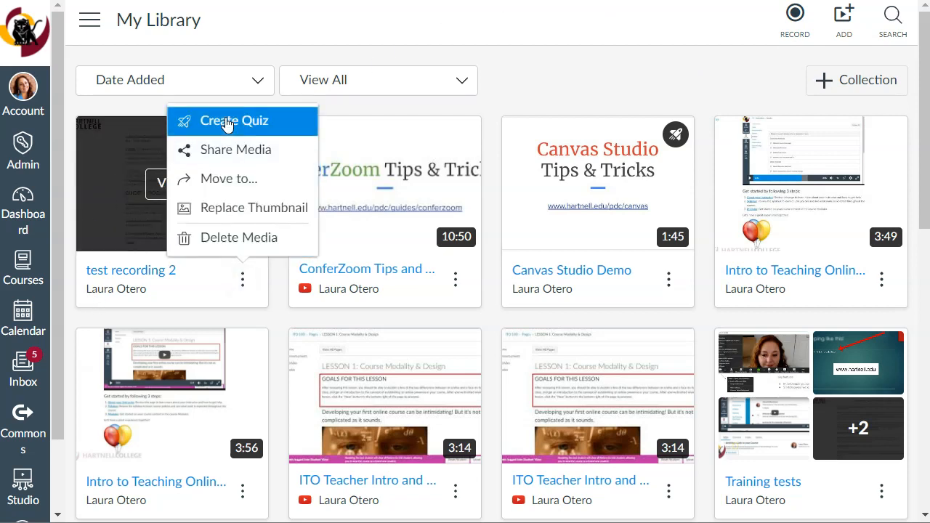
pyautogui.press('Down')
pyautogui.press('Down')
pyautogui.press('Escape')
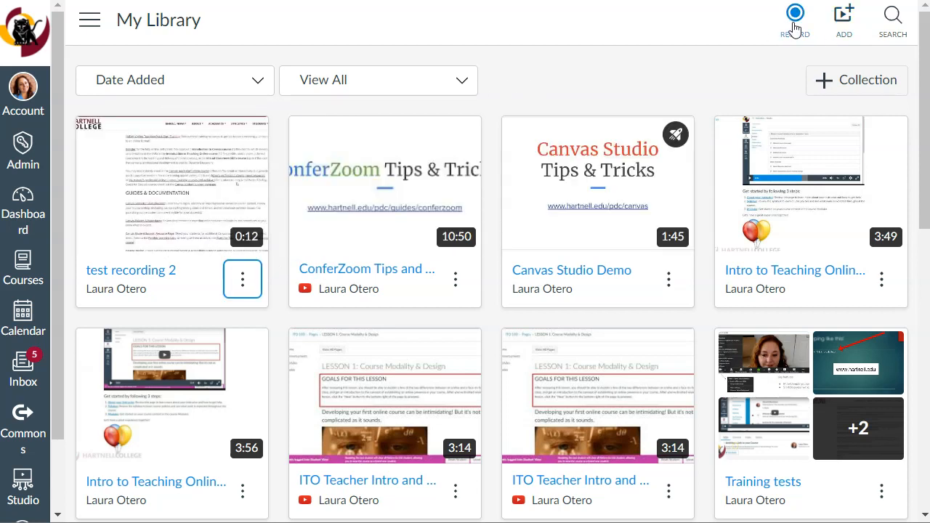
pyautogui.click(795, 29)
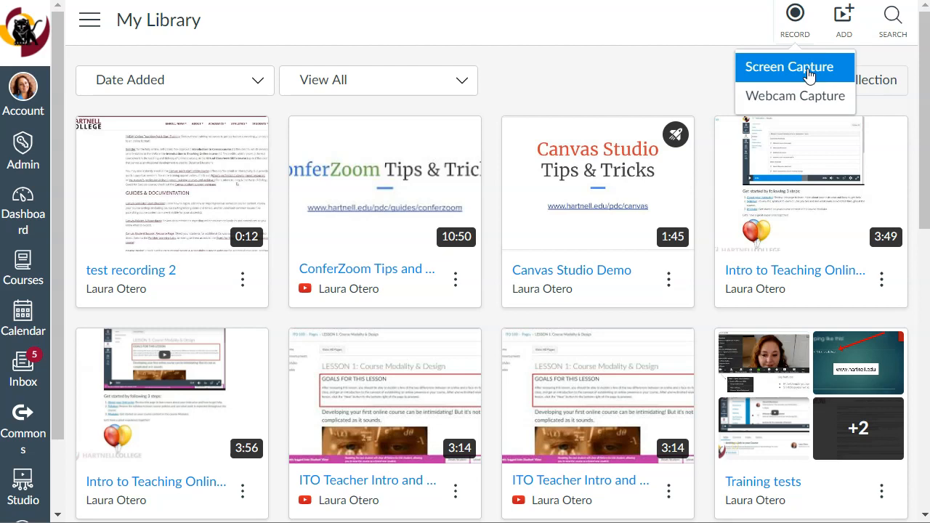
pyautogui.click(794, 29)
pyautogui.click(794, 29)
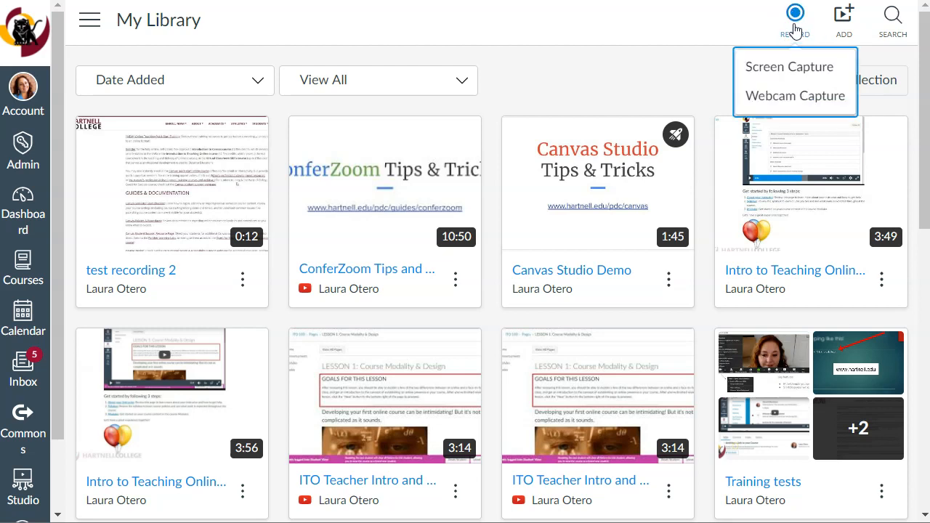
pyautogui.click(799, 66)
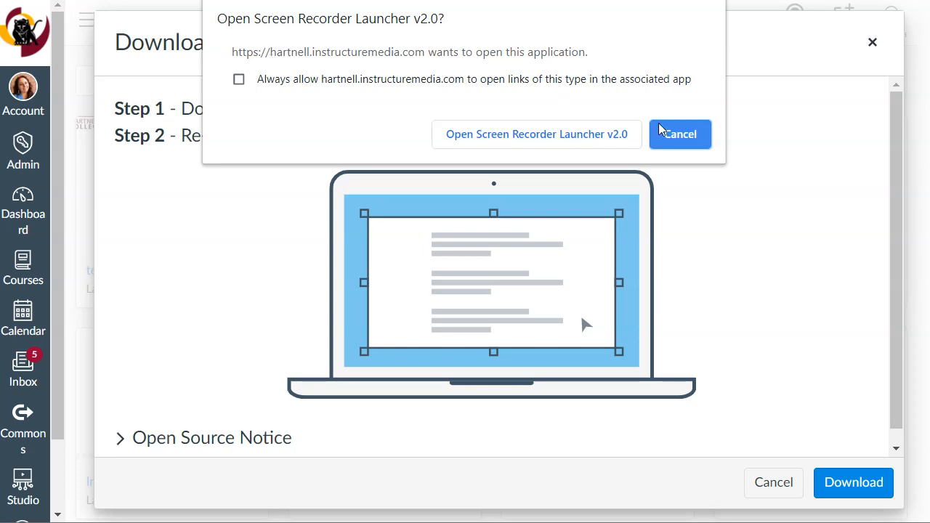
pyautogui.click(683, 136)
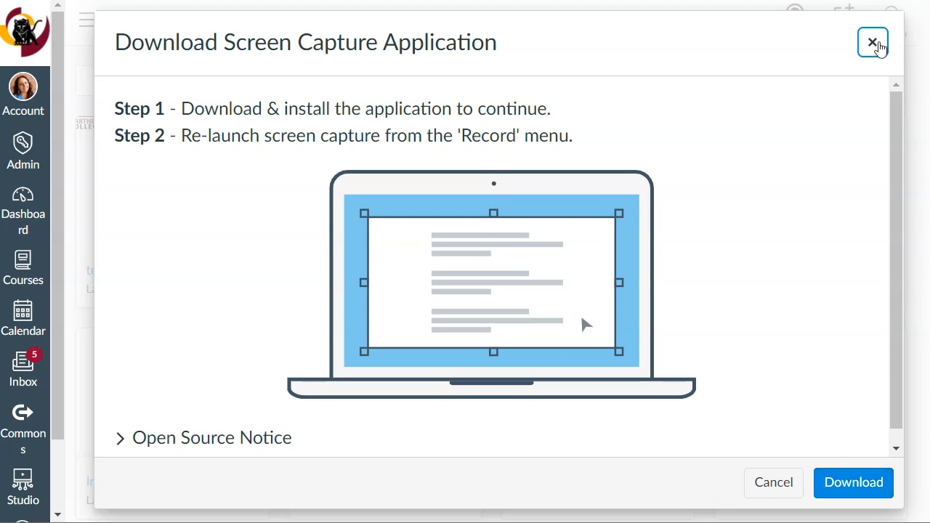
pyautogui.click(873, 42)
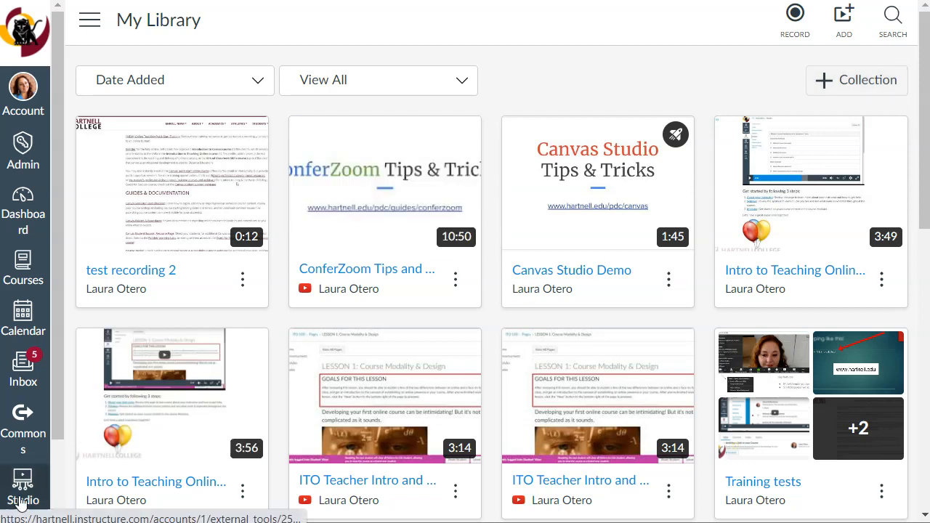
# Launch Screen Capture and allow Screen Recorder Launcher v2.0 to open.
pyautogui.click(795, 21)
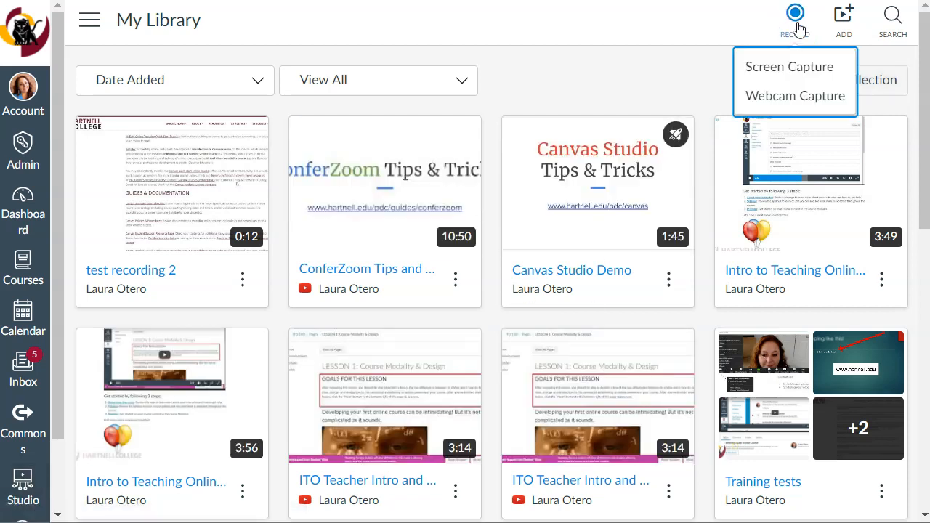
pyautogui.click(799, 68)
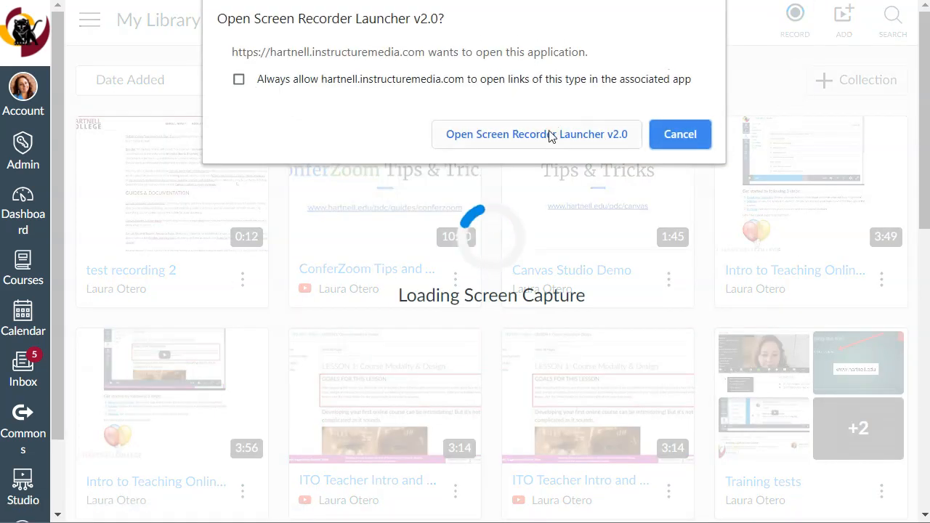
pyautogui.click(551, 135)
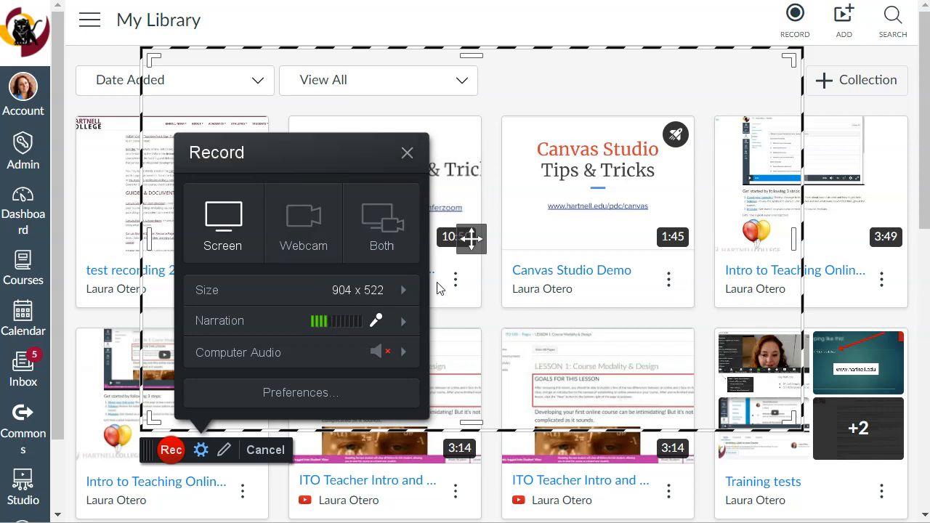
# Resize the capture area to 798 x 488 and start recording the screen.
pyautogui.click(363, 291)
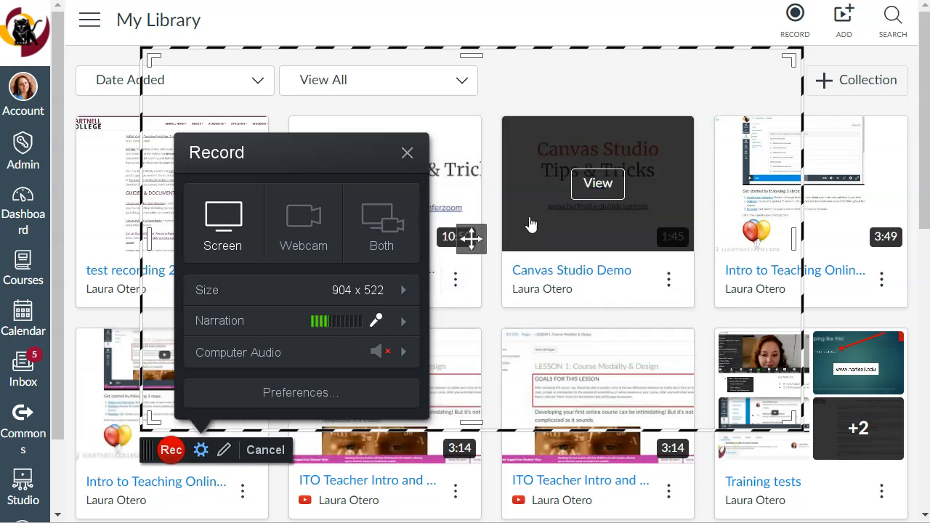
pyautogui.moveTo(793, 59); pyautogui.dragTo(716, 82)
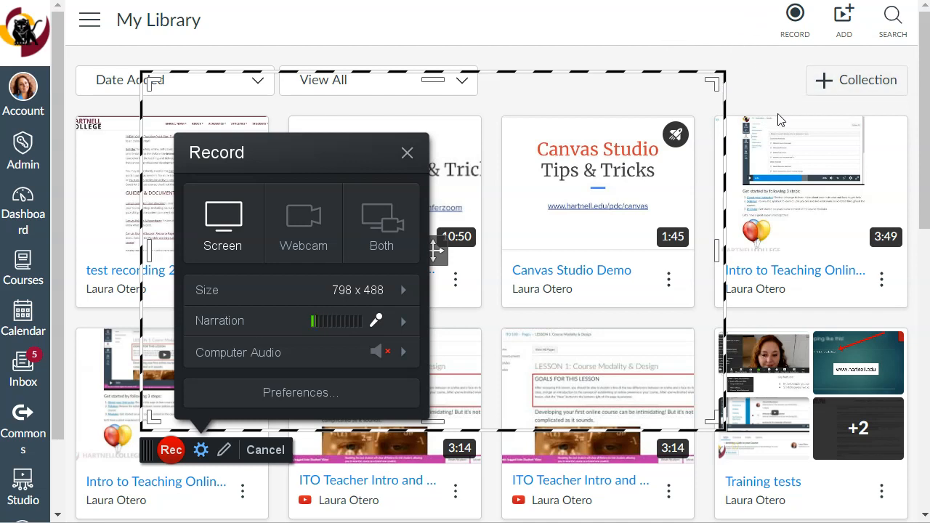
pyautogui.click(320, 294)
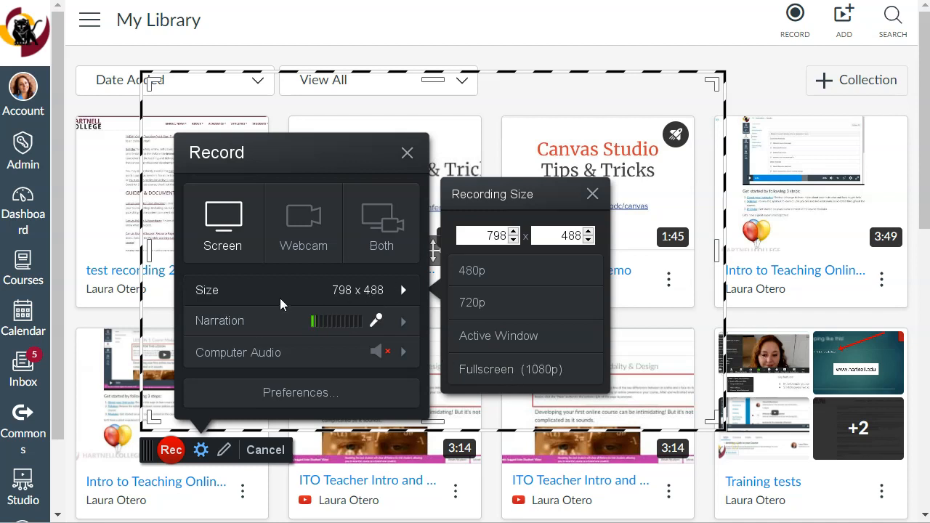
pyautogui.click(384, 328)
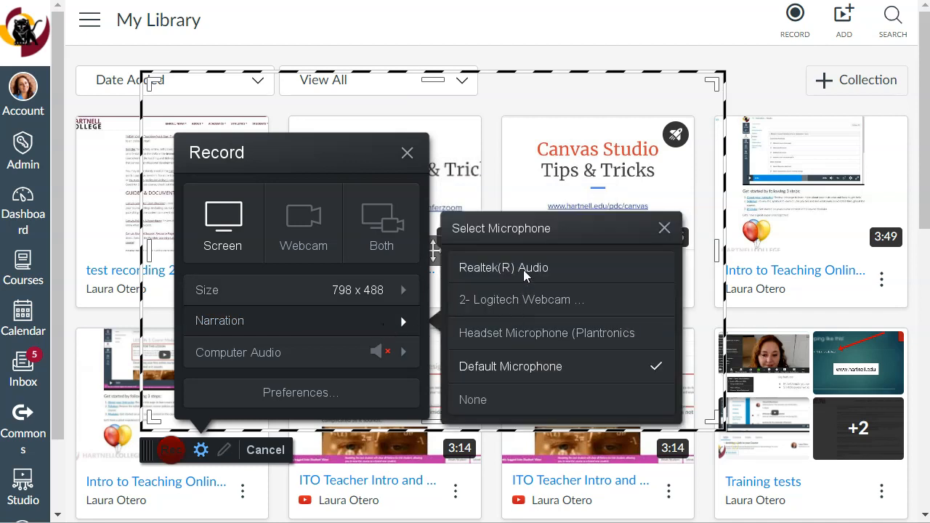
pyautogui.click(382, 328)
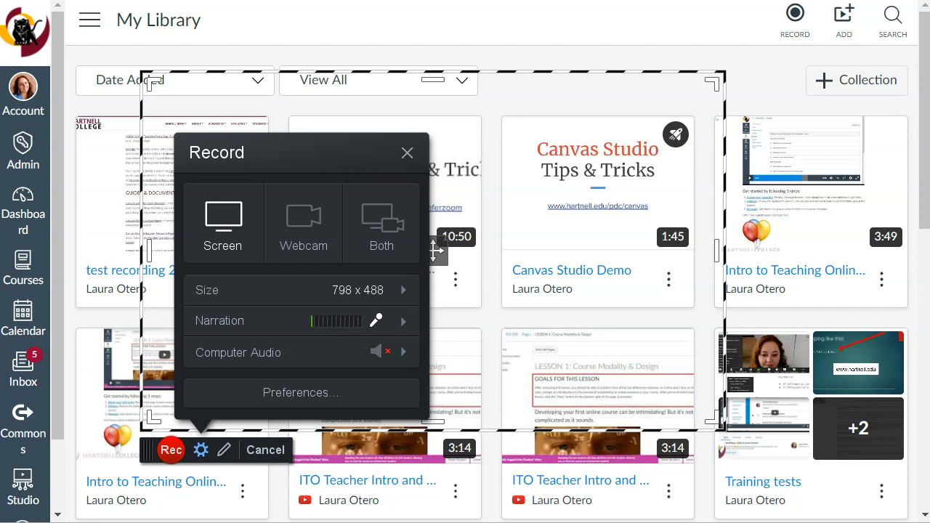
pyautogui.click(172, 451)
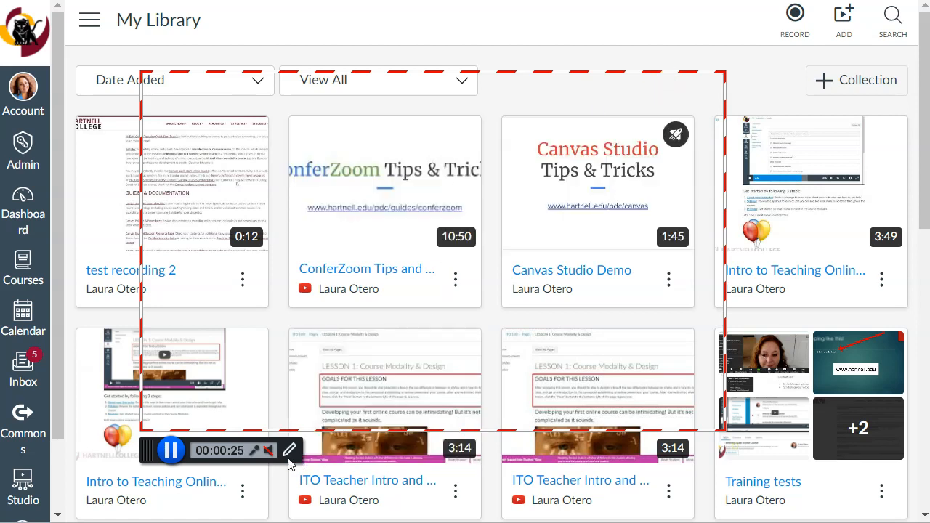
# Open the recorder's drawing tools, make a red freehand scribble across the capture area, and erase it.
pyautogui.click(289, 453)
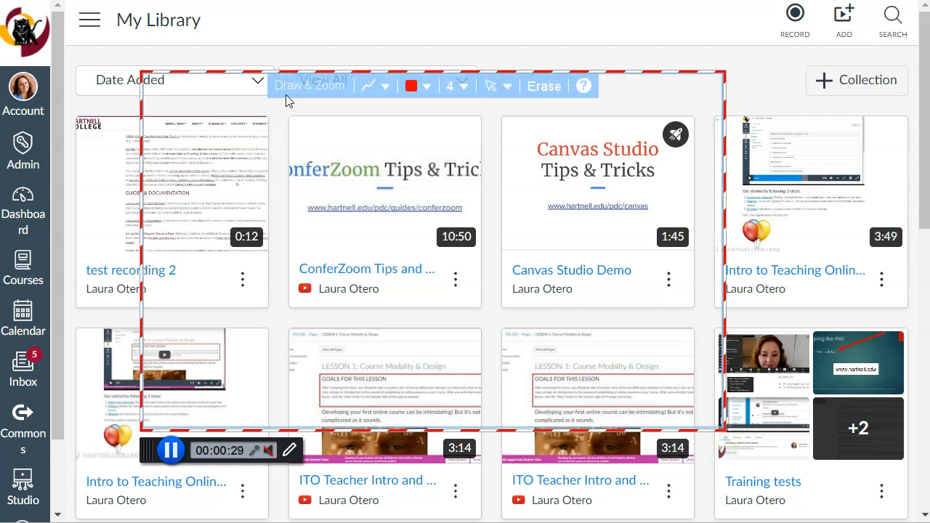
pyautogui.moveTo(236, 157)
pyautogui.mouseDown()
pyautogui.moveTo(215, 209)
pyautogui.moveTo(392, 212)
pyautogui.moveTo(552, 257)
pyautogui.moveTo(639, 218)
pyautogui.moveTo(622, 244)
pyautogui.mouseUp()
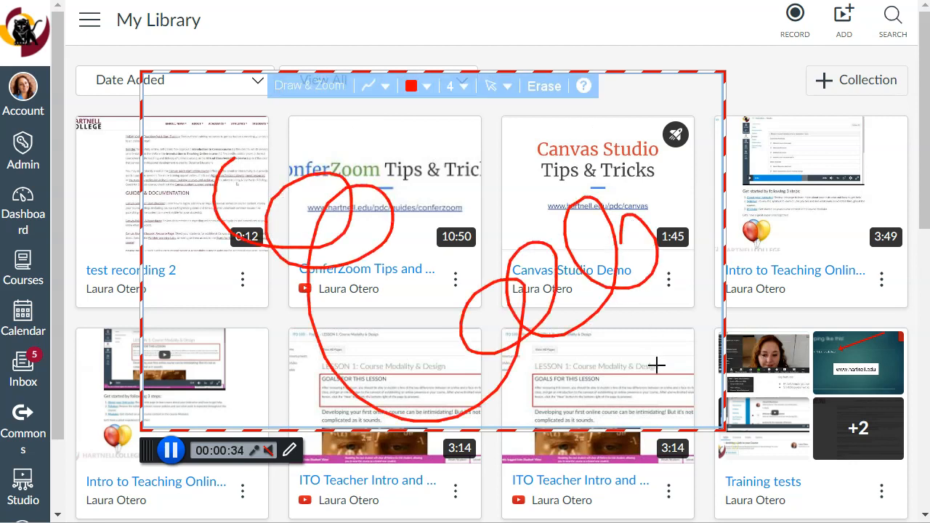
pyautogui.click(545, 87)
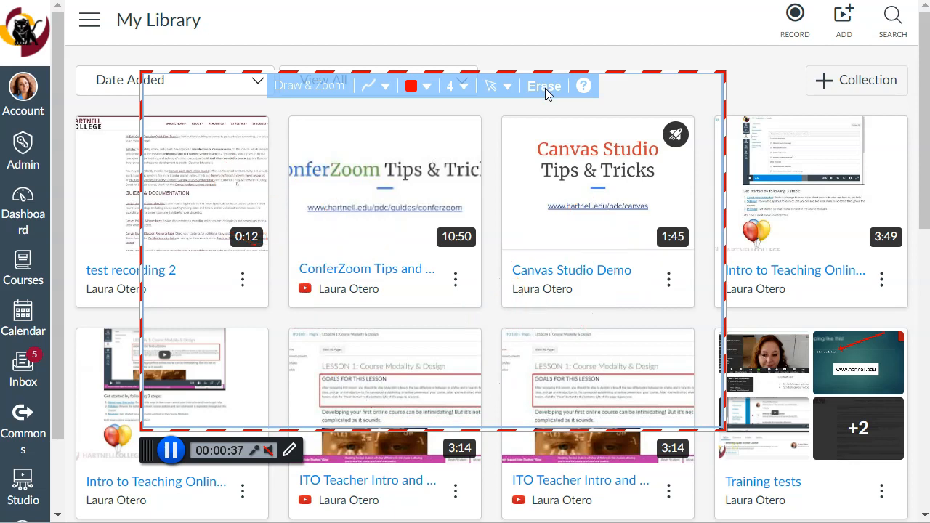
# Draw a blue arrow from the Canvas Studio thumbnail to the "test recording 2" thumbnail.
pyautogui.click(427, 87)
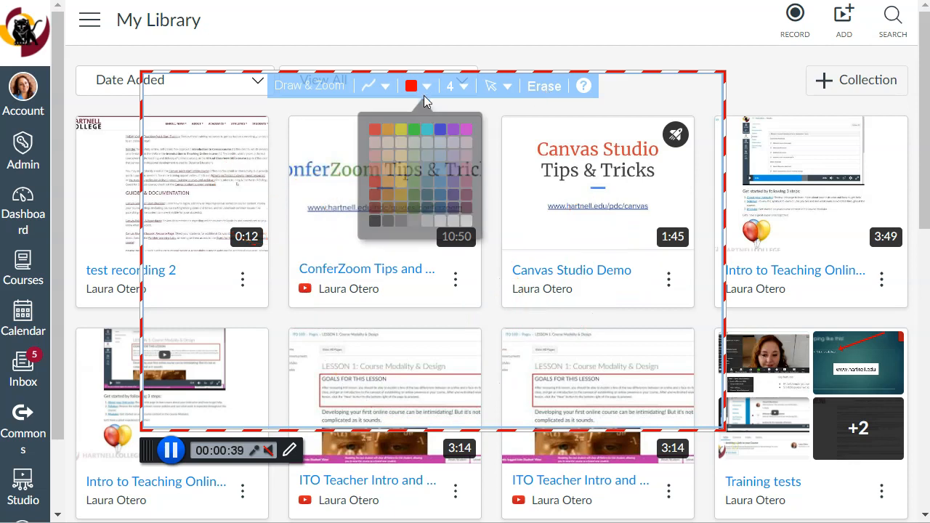
pyautogui.click(440, 131)
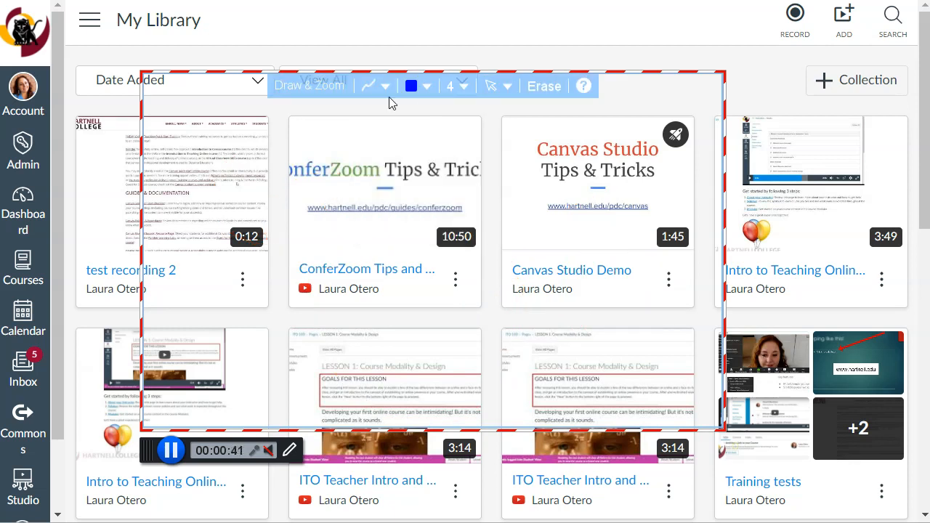
pyautogui.click(377, 89)
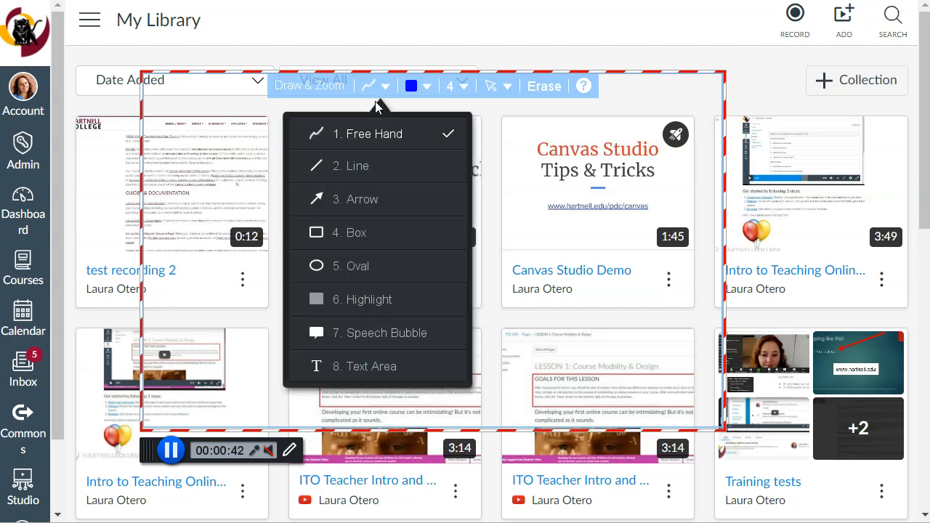
pyautogui.click(363, 202)
pyautogui.moveTo(565, 134)
pyautogui.mouseDown()
pyautogui.moveTo(386, 191)
pyautogui.moveTo(276, 205)
pyautogui.moveTo(262, 218)
pyautogui.mouseUp()
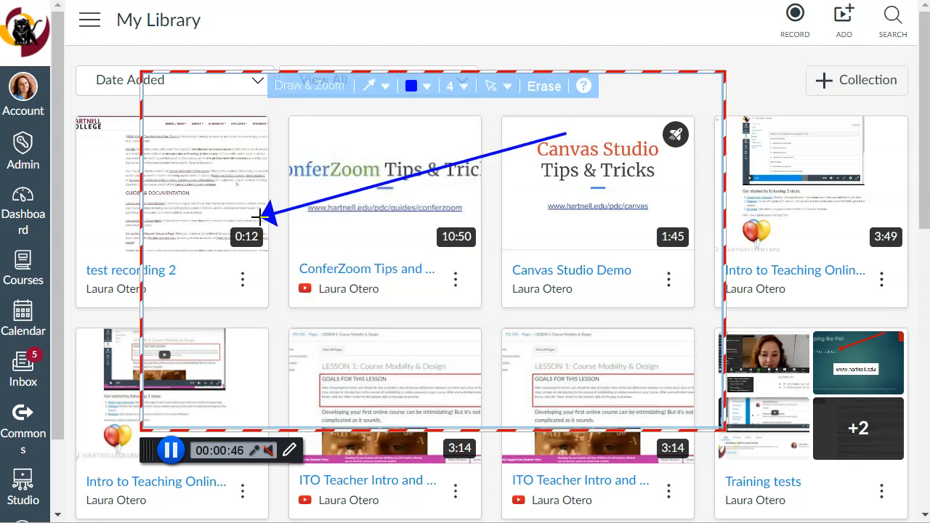
# Draw a blue box spanning the ConferZoom Tips and Canvas Studio Demo titles and the tops of the thumbnails below.
pyautogui.click(383, 87)
pyautogui.click(367, 234)
pyautogui.moveTo(314, 240); pyautogui.dragTo(634, 358)
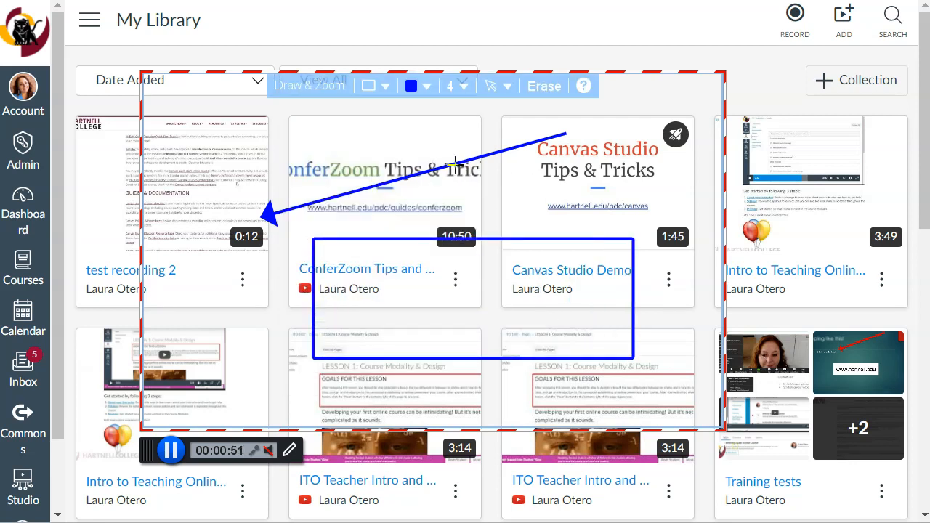
pyautogui.click(375, 85)
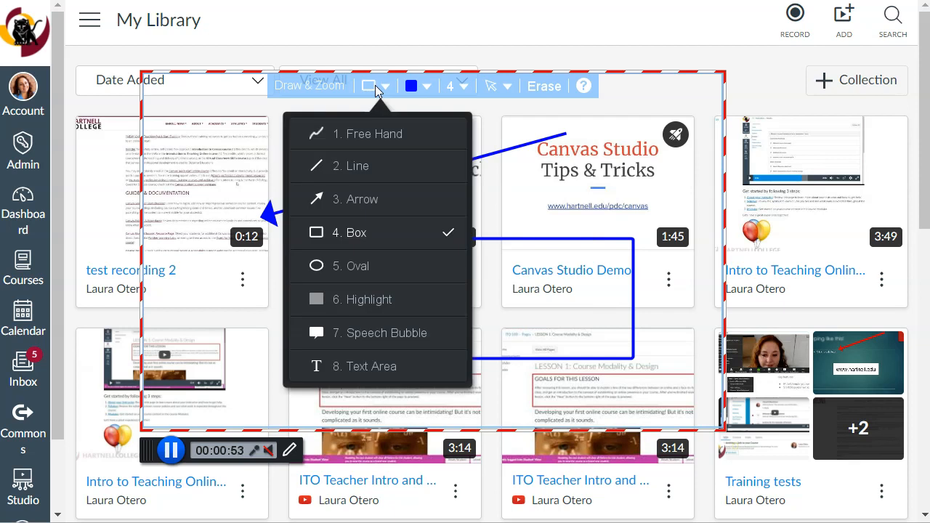
pyautogui.click(375, 87)
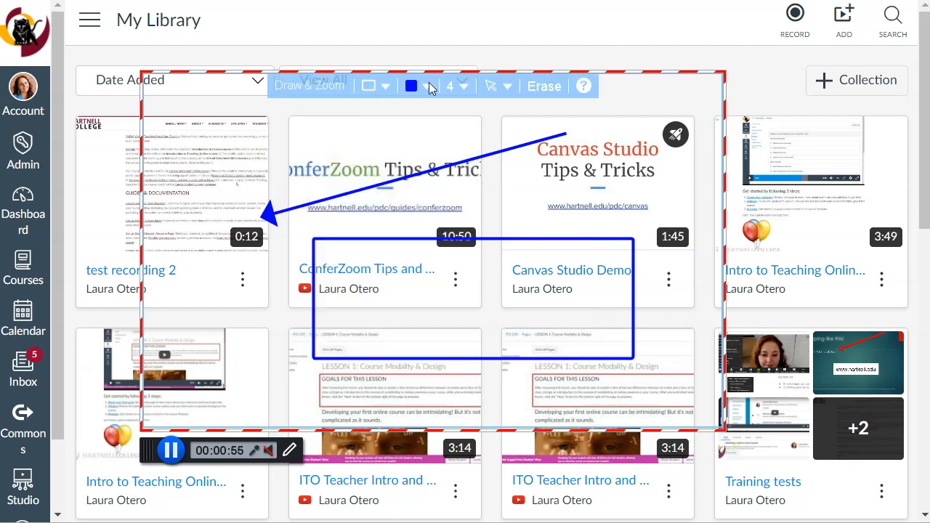
# Erase the blue arrow and box, exit the drawing tools, and pause the screen recording.
pyautogui.click(551, 86)
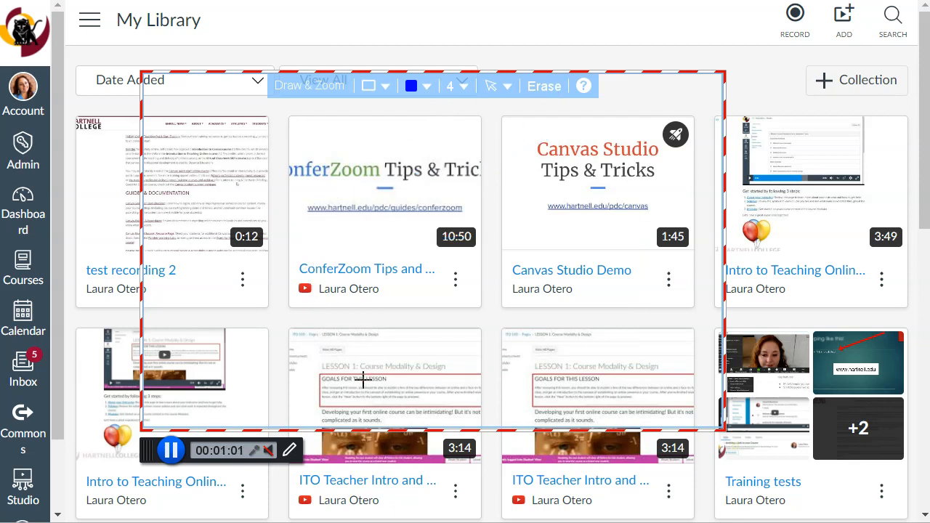
pyautogui.click(293, 453)
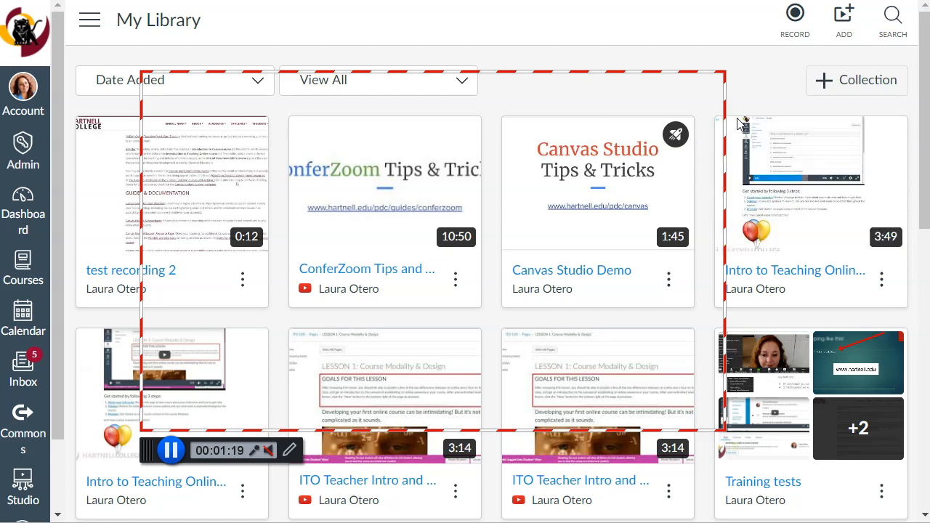
pyautogui.click(173, 450)
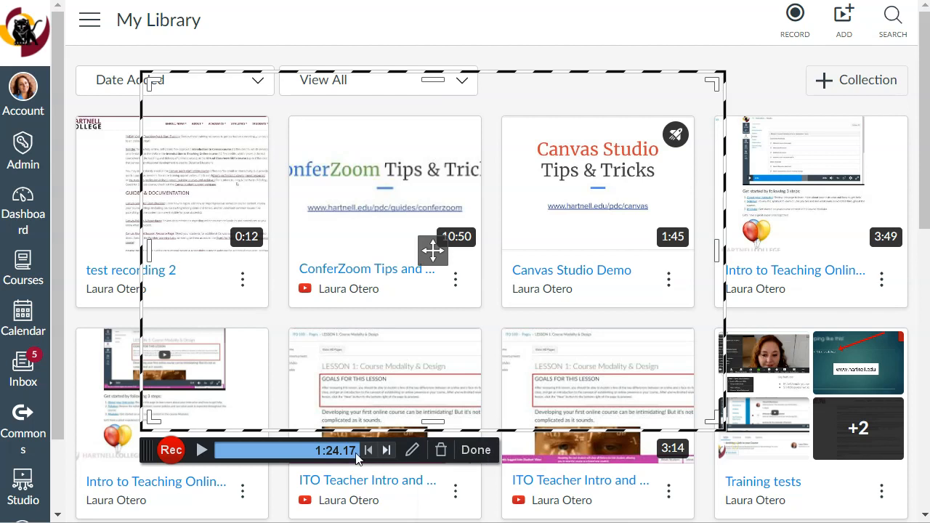
# Preview the paused recording at several points and open, but decline, the option to truncate and continue from 1:11.36.
pyautogui.click(202, 450)
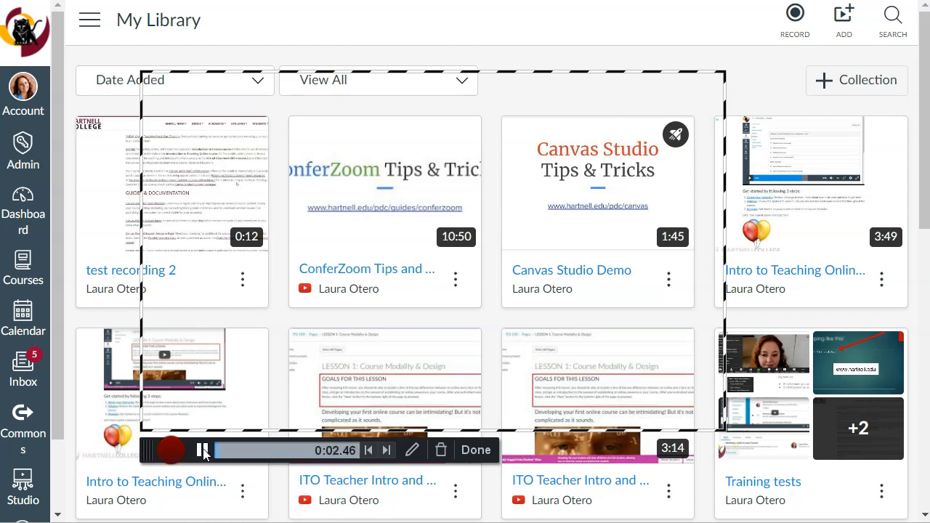
pyautogui.click(203, 451)
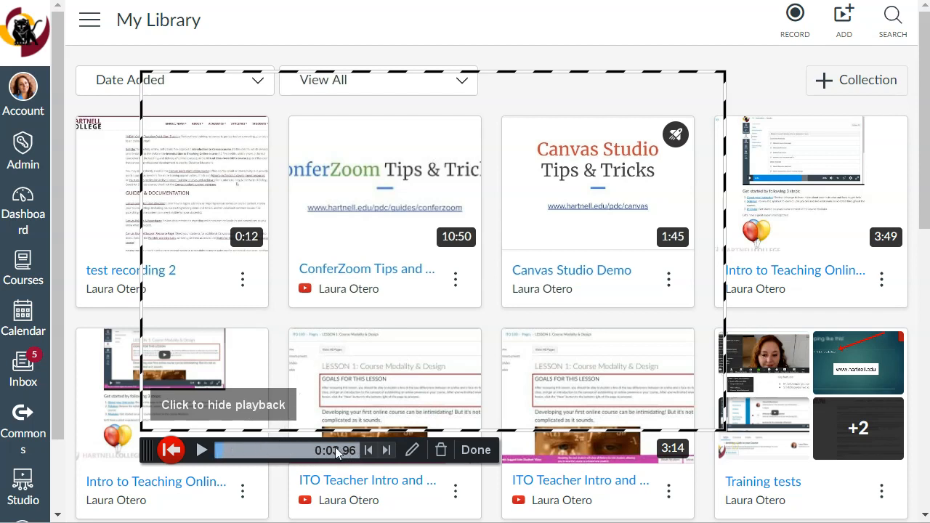
pyautogui.click(279, 450)
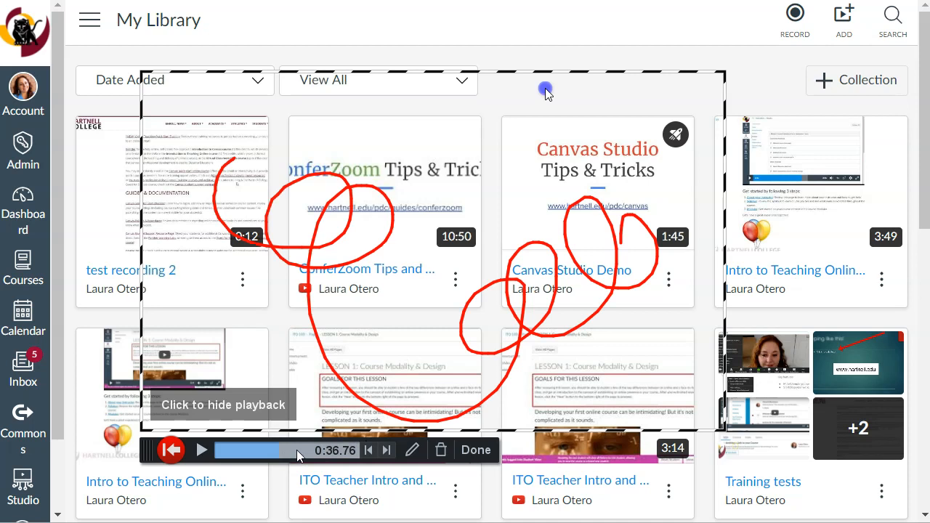
pyautogui.click(337, 451)
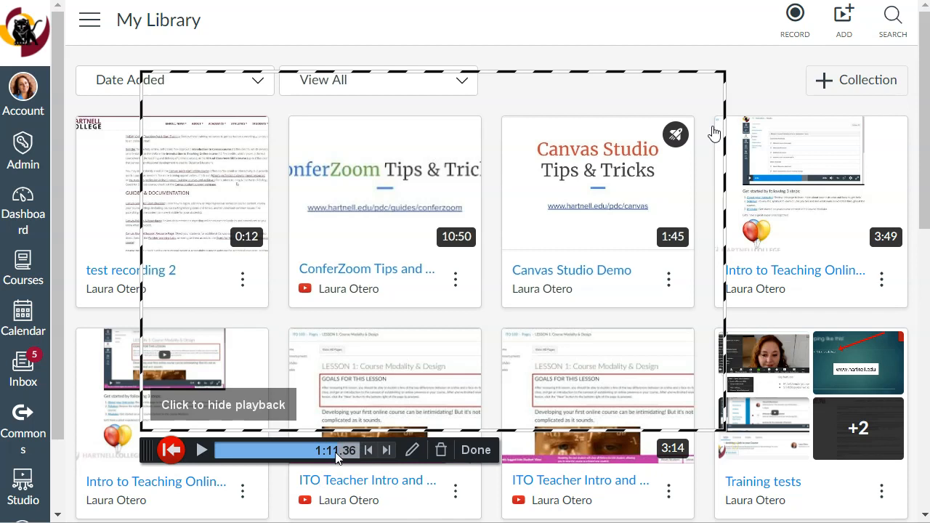
pyautogui.click(171, 450)
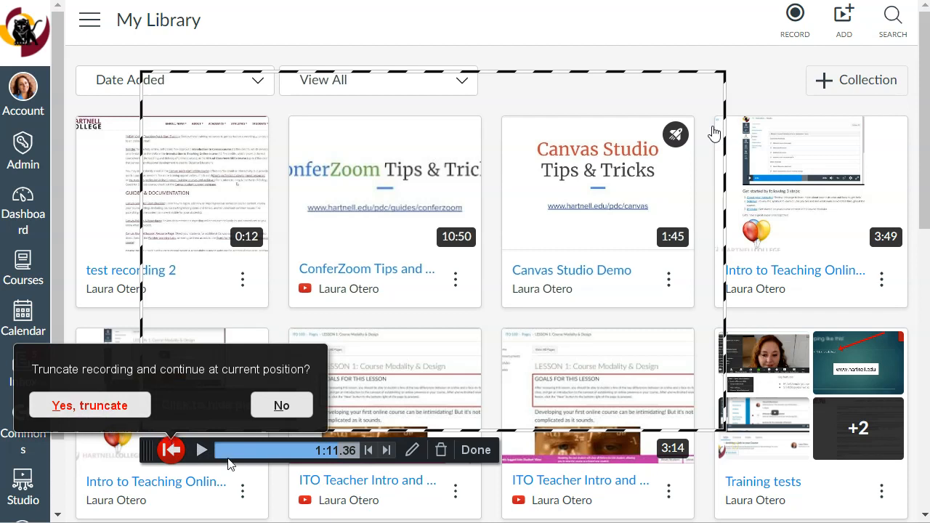
pyautogui.click(362, 448)
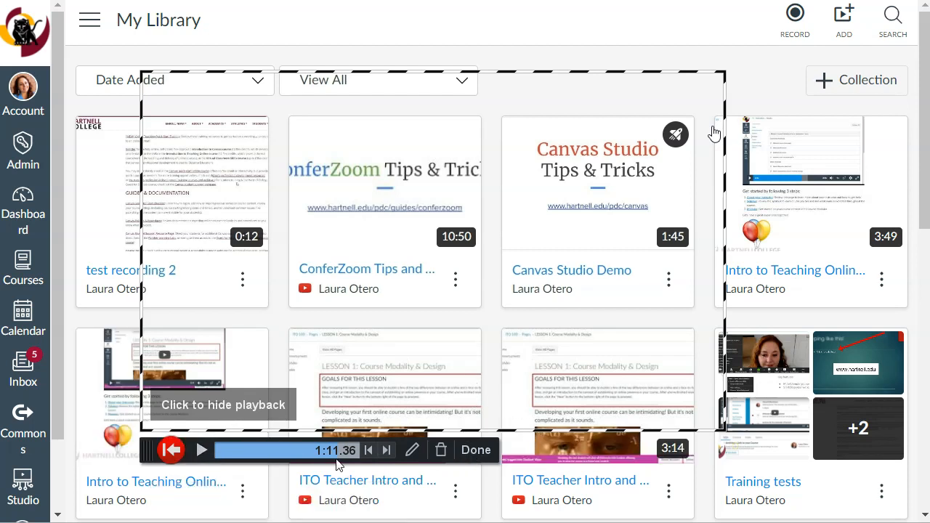
# Finish the recording, open it for editing, and name it Test Recording 3.
pyautogui.click(476, 450)
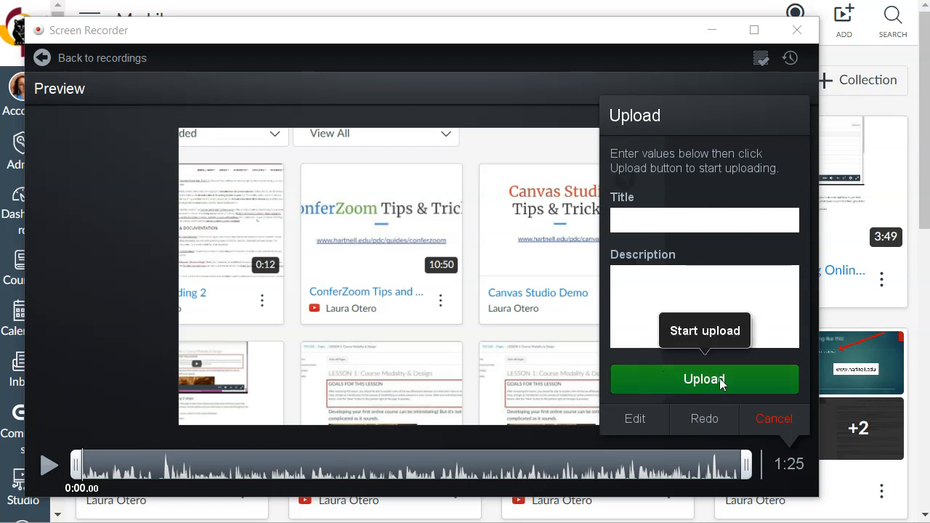
pyautogui.click(640, 417)
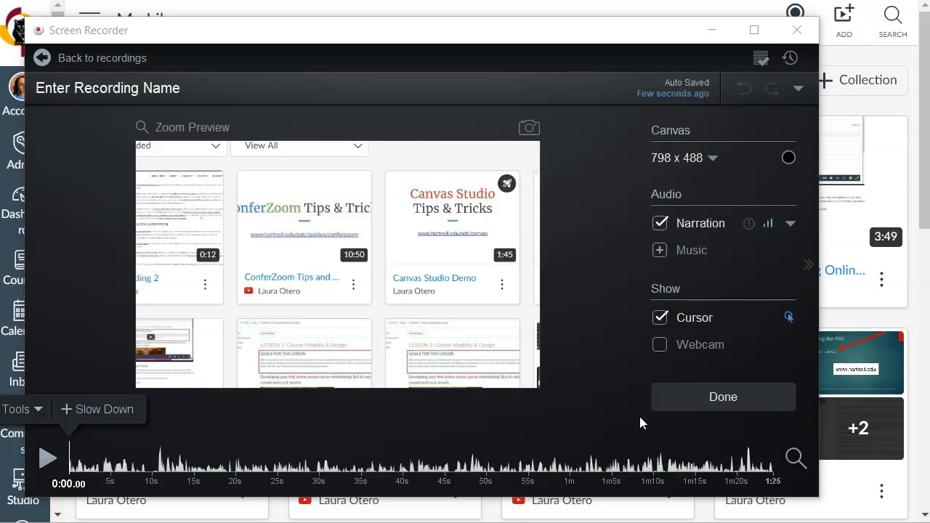
pyautogui.click(117, 89)
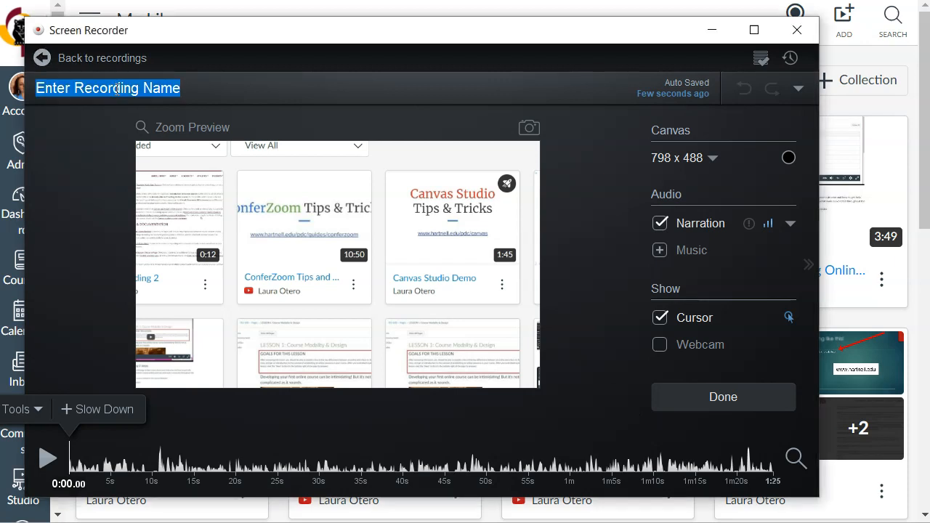
pyautogui.write('Test Recording 3')
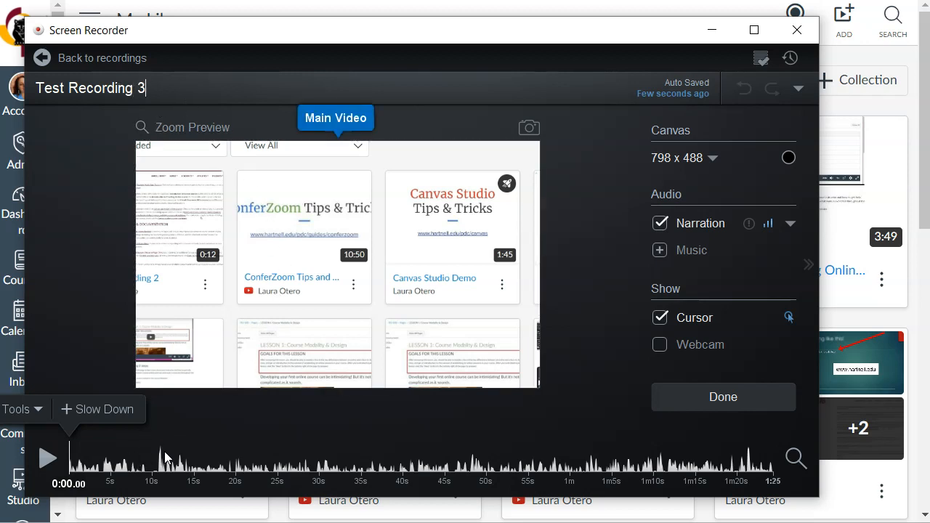
# Magnify the recording's timeline to the maximum around 29 seconds and place the playhead at 0:29.64.
pyautogui.click(140, 459)
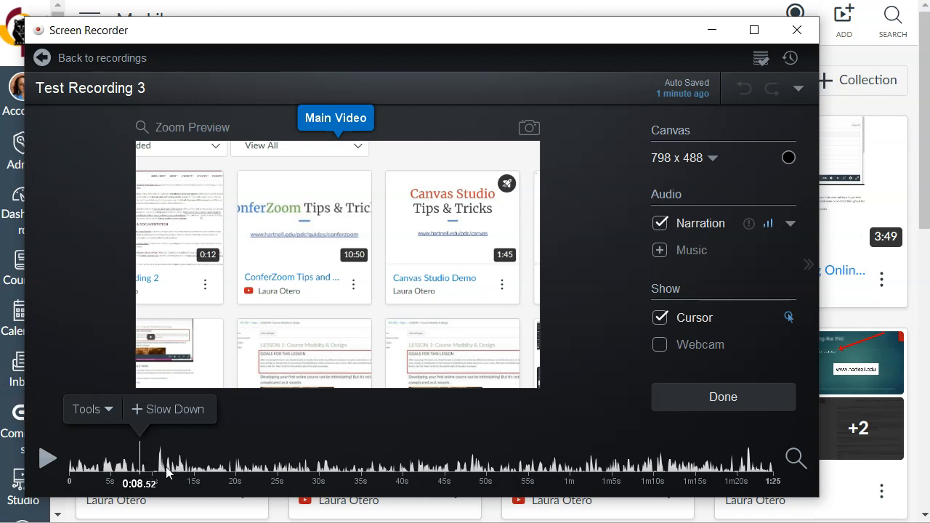
pyautogui.click(313, 473)
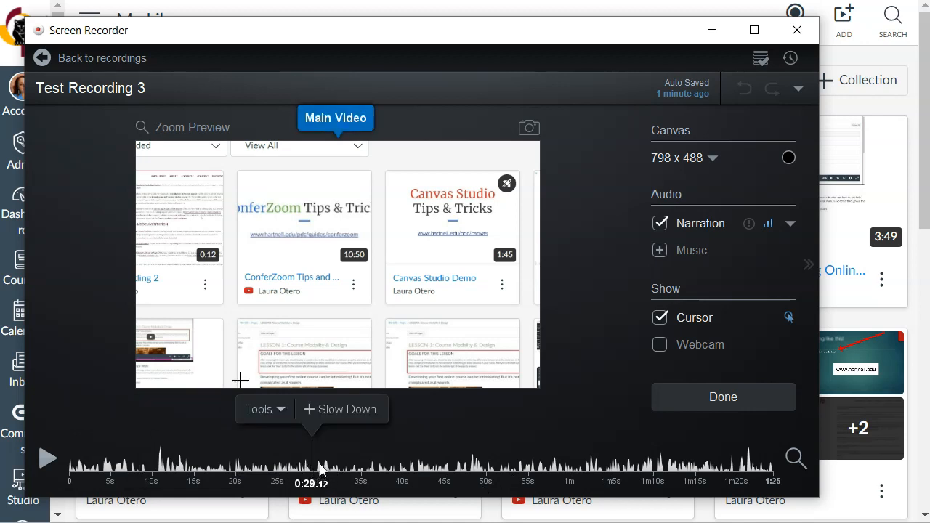
pyautogui.click(794, 456)
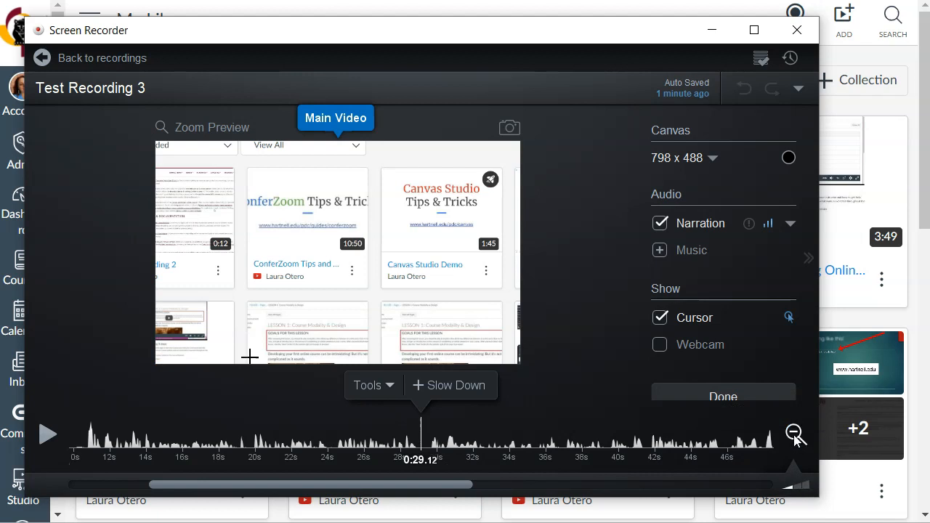
pyautogui.click(797, 491)
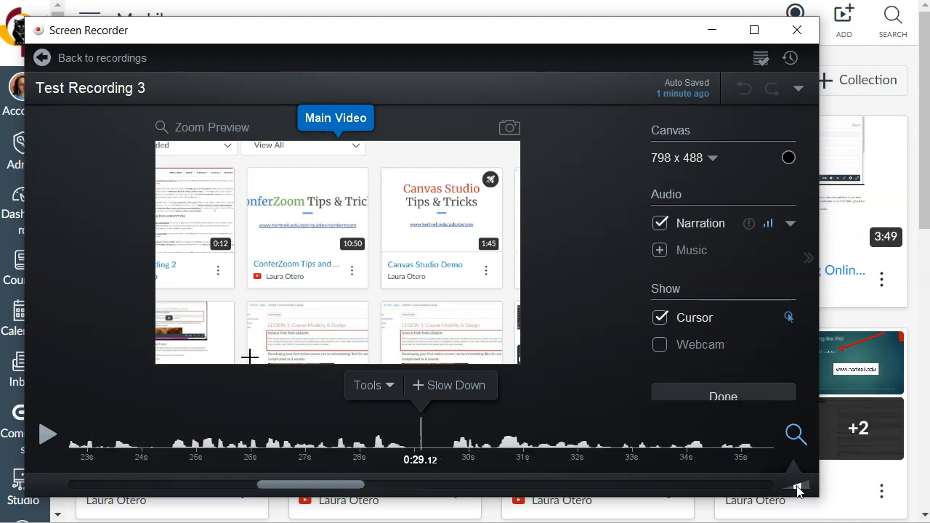
pyautogui.click(805, 482)
pyautogui.click(401, 445)
pyautogui.click(437, 445)
pyautogui.click(477, 444)
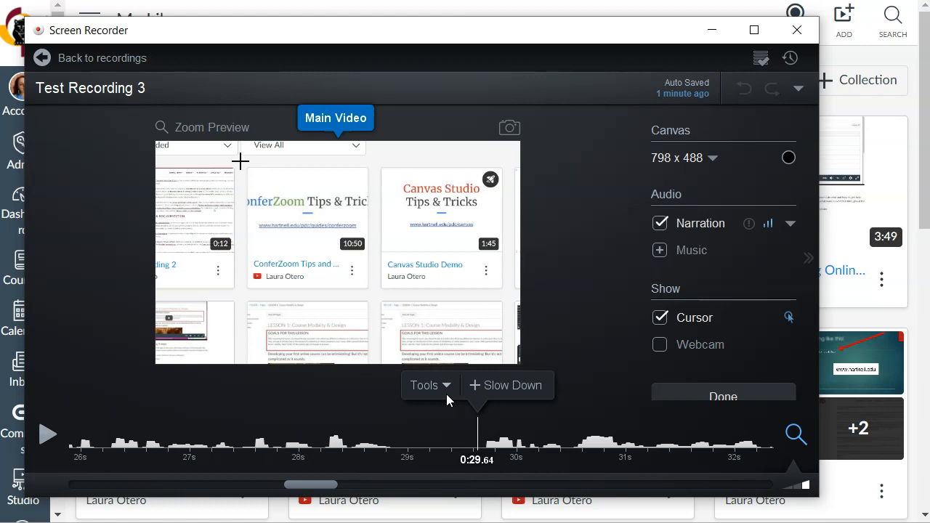
pyautogui.click(415, 444)
pyautogui.click(478, 444)
# Cut the 0.76-second section of the recording that ends at 0:29.64.
pyautogui.click(443, 385)
pyautogui.moveTo(442, 286)
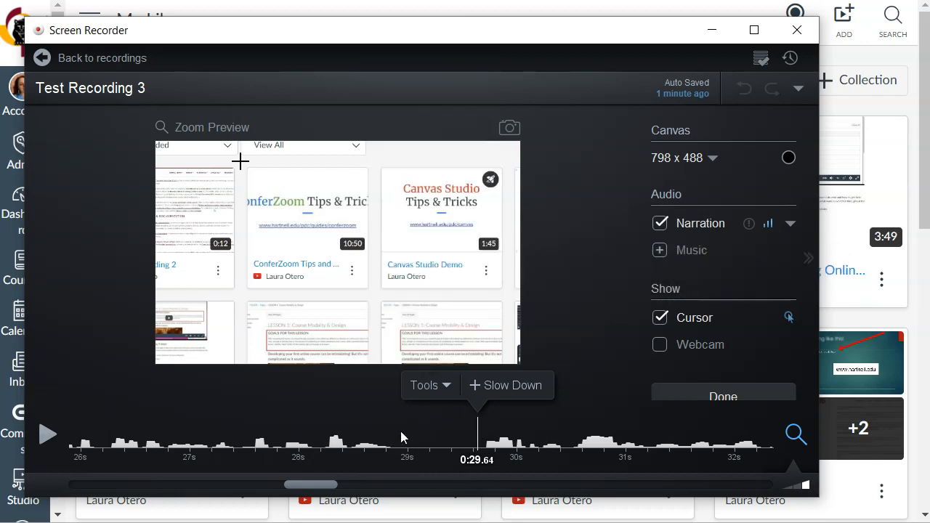
pyautogui.click(438, 386)
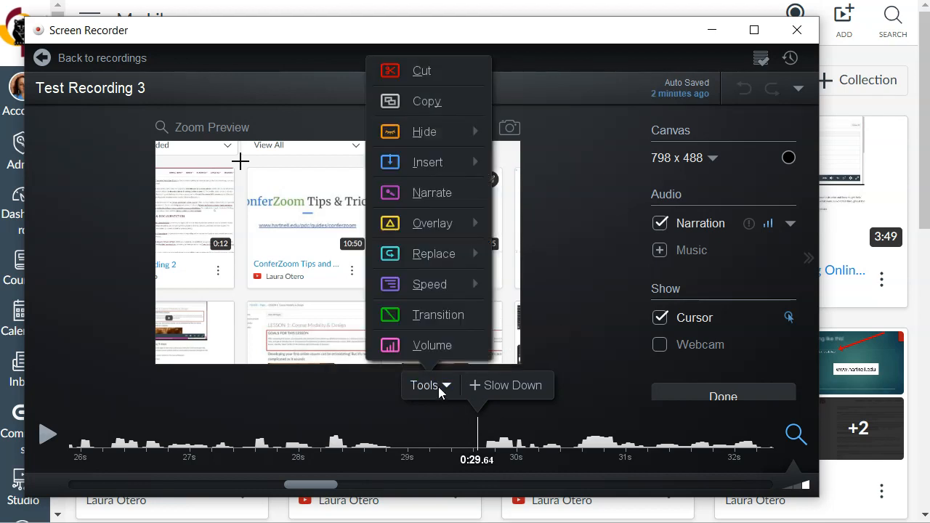
pyautogui.click(415, 73)
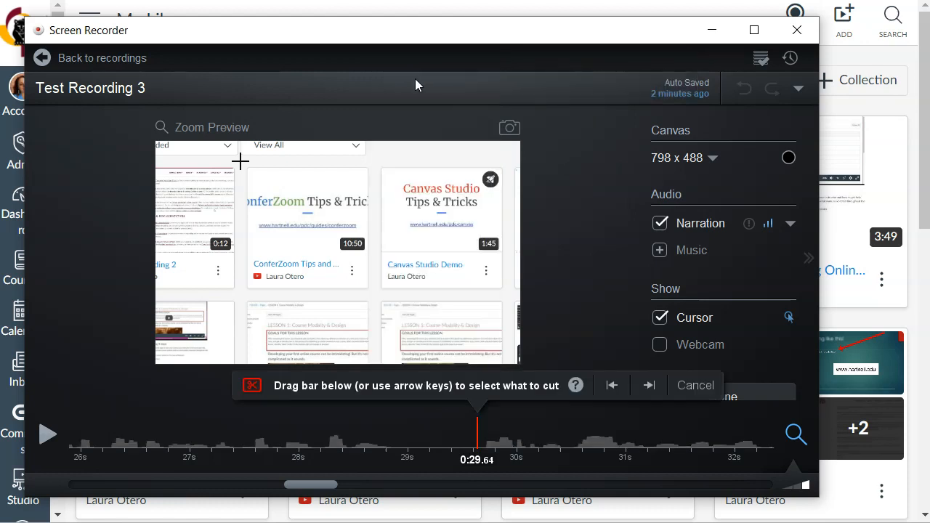
pyautogui.moveTo(477, 421); pyautogui.dragTo(394, 424)
pyautogui.click(479, 430)
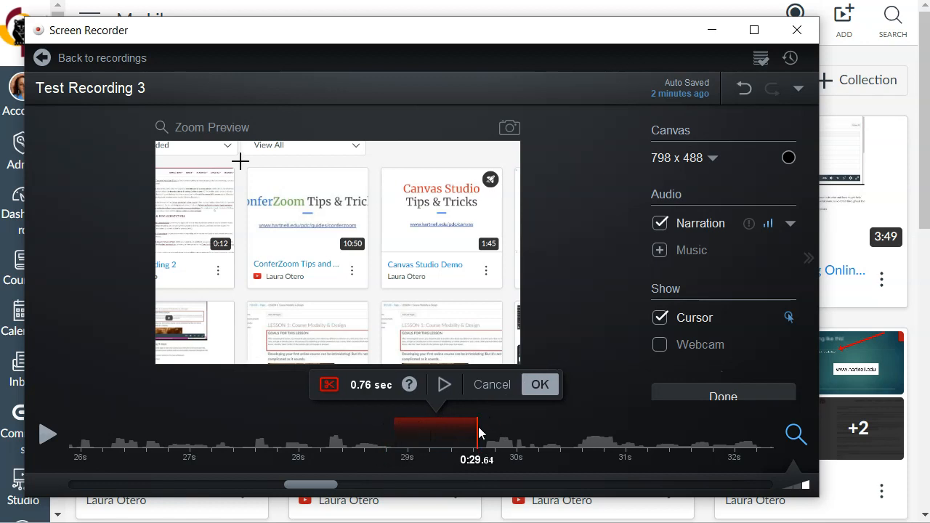
pyautogui.moveTo(476, 433)
pyautogui.mouseDown()
pyautogui.moveTo(396, 429)
pyautogui.moveTo(477, 427)
pyautogui.mouseUp()
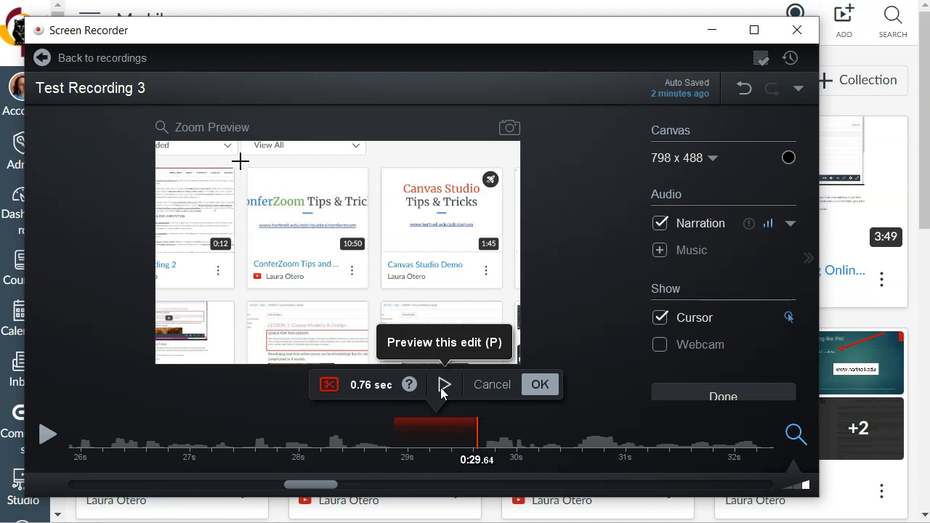
pyautogui.click(539, 385)
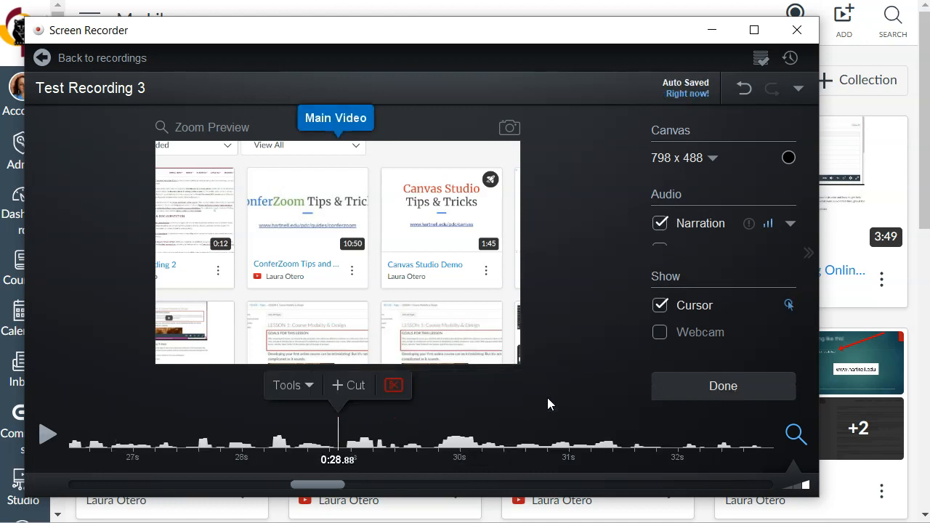
# Check the timeline on both sides of the cut marker at 0:28.88 and remove the cut to restore the deleted section.
pyautogui.click(317, 440)
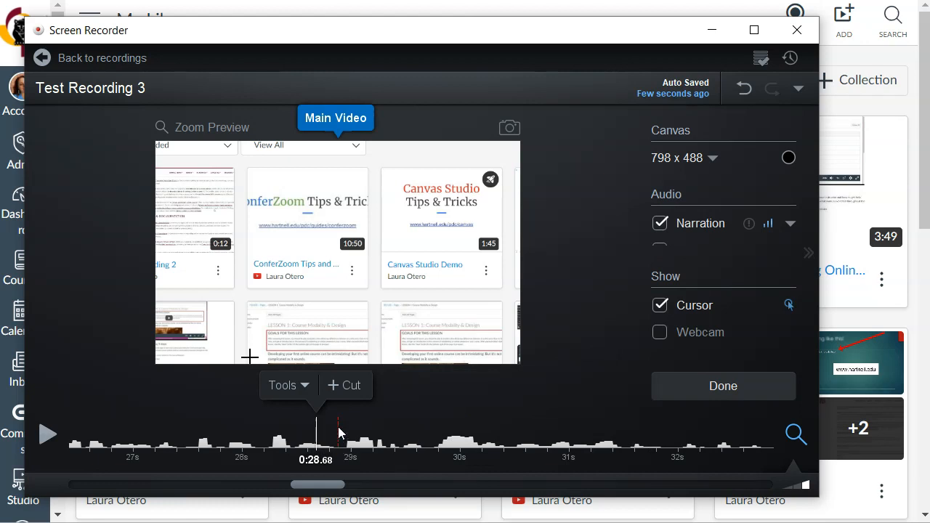
pyautogui.click(339, 434)
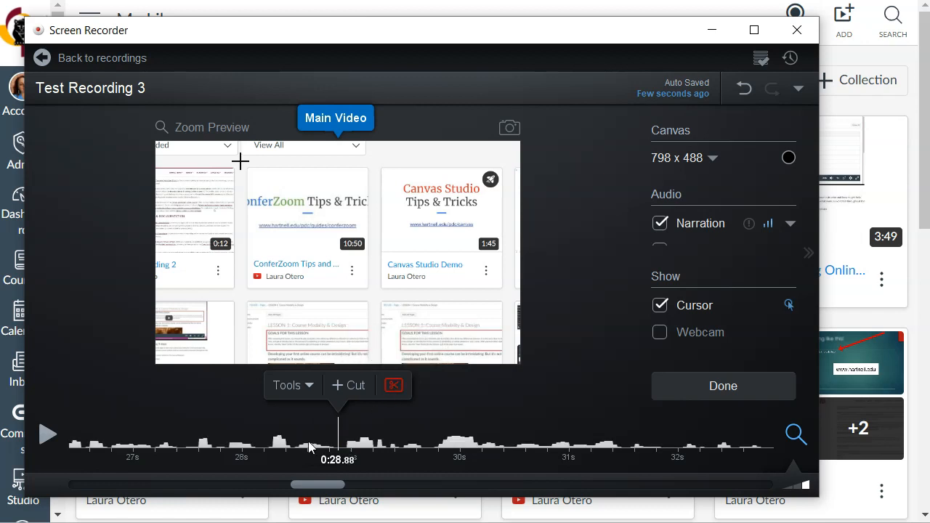
pyautogui.click(394, 388)
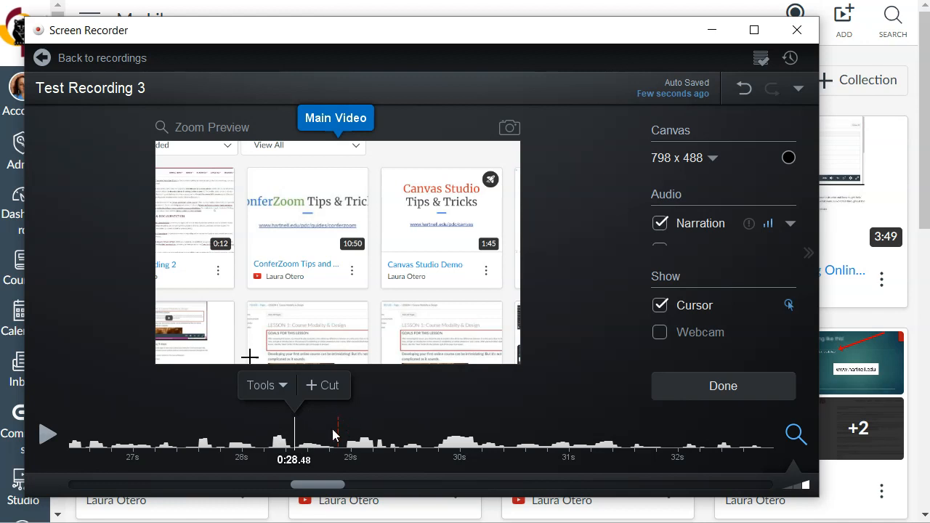
pyautogui.click(335, 434)
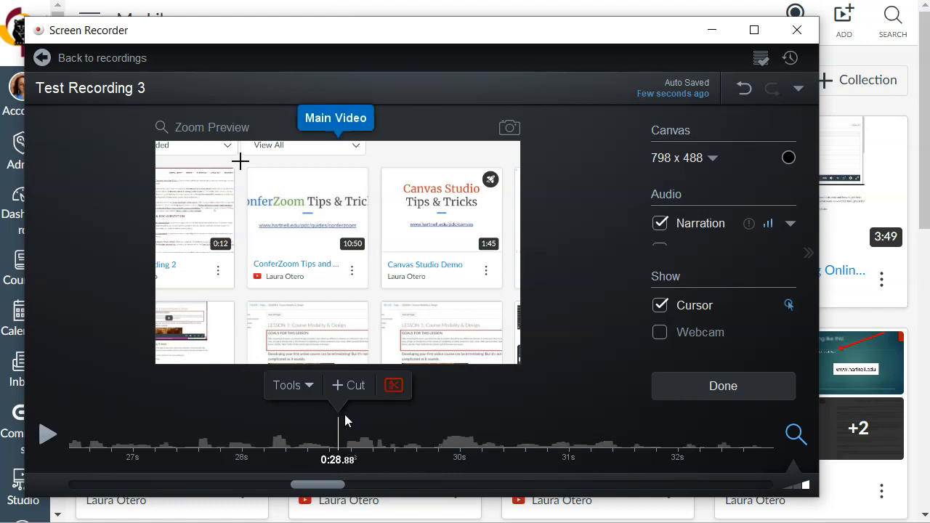
pyautogui.click(407, 439)
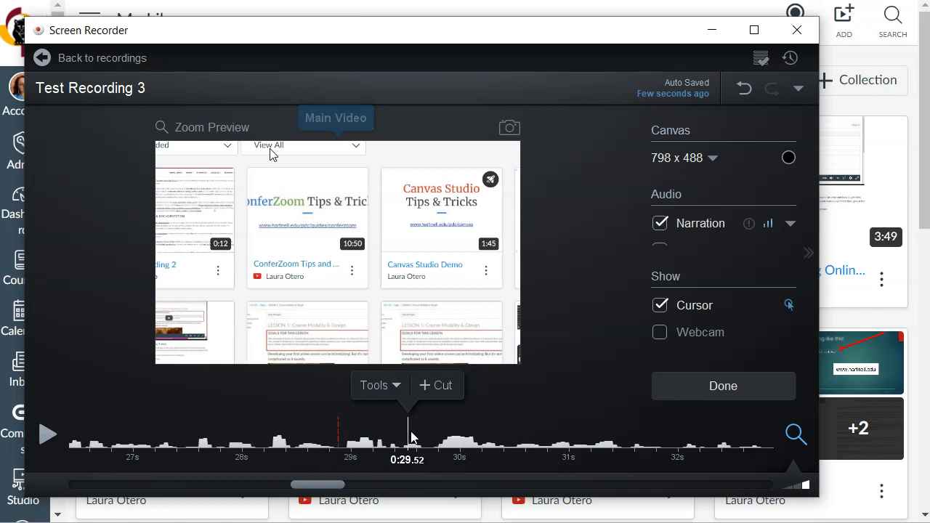
pyautogui.click(338, 435)
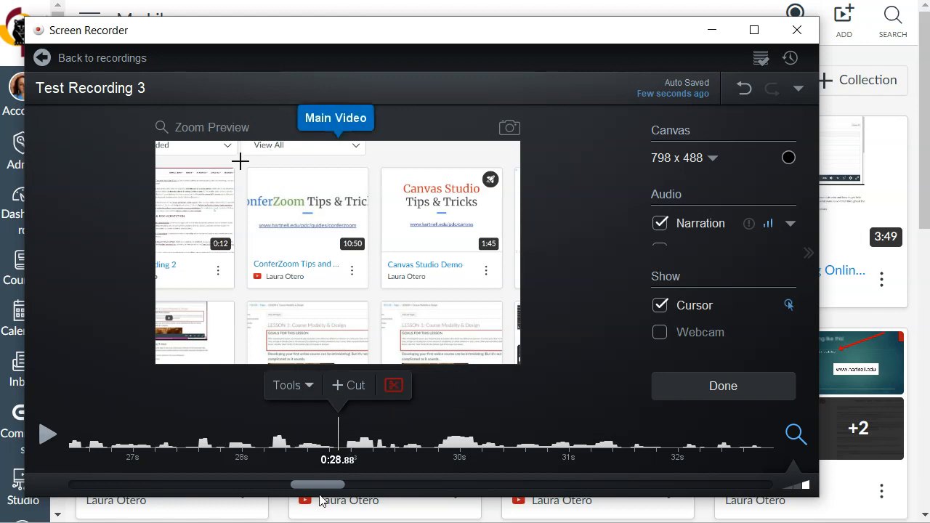
pyautogui.click(393, 386)
pyautogui.click(393, 342)
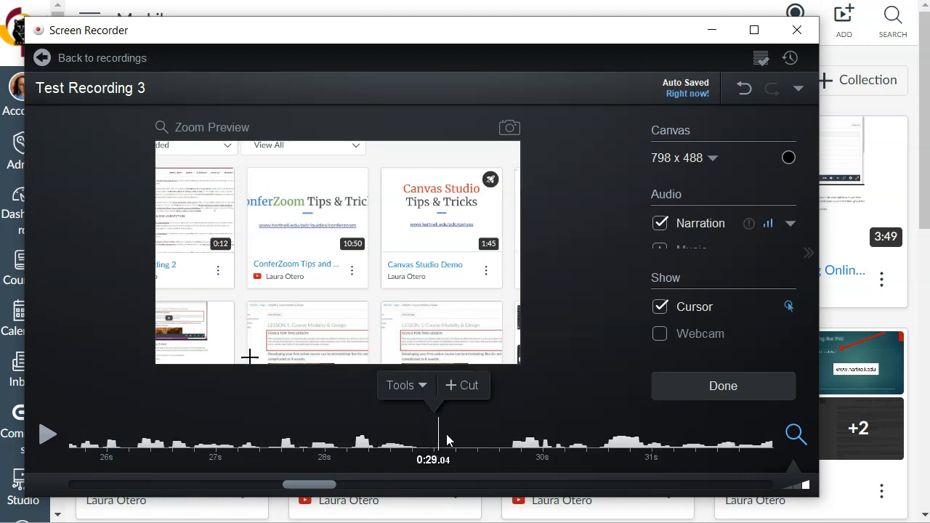
pyautogui.moveTo(421, 429)
pyautogui.mouseDown()
pyautogui.moveTo(488, 435)
pyautogui.moveTo(434, 436)
pyautogui.mouseUp()
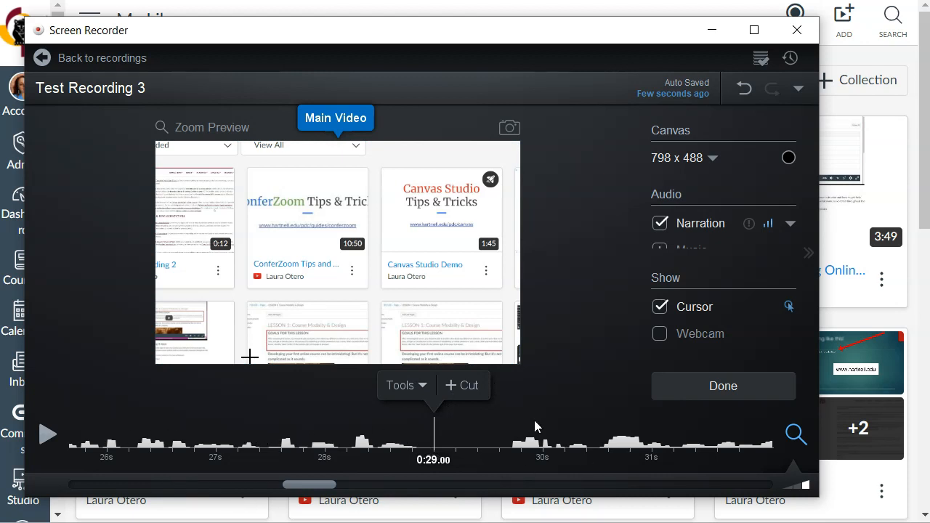
pyautogui.click(405, 385)
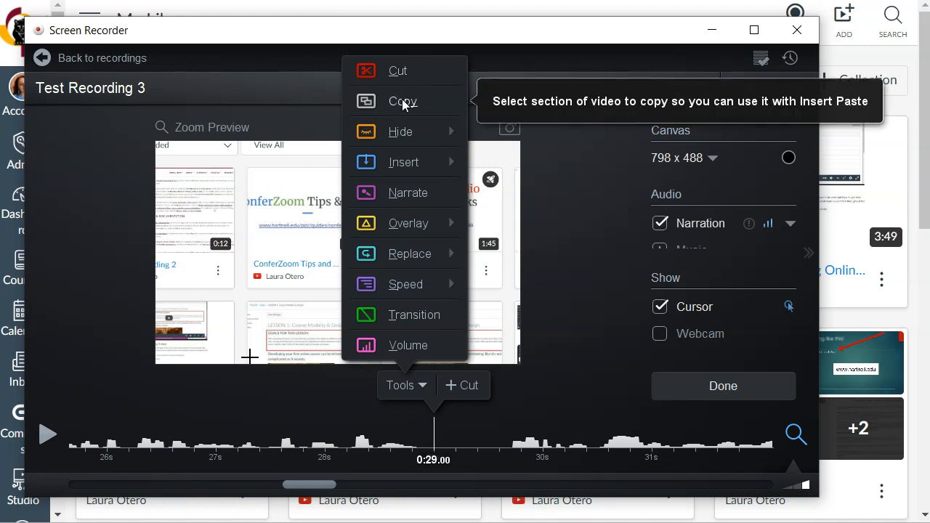
pyautogui.moveTo(418, 166)
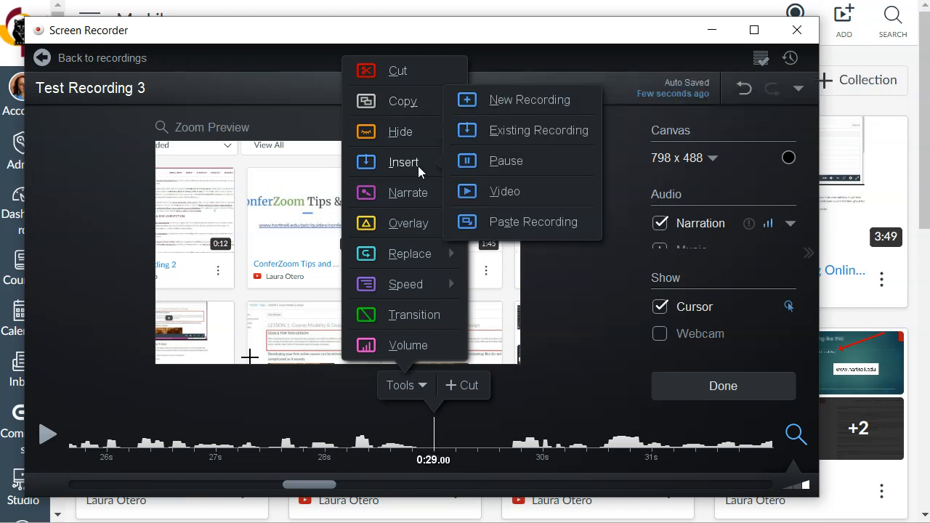
pyautogui.moveTo(391, 127)
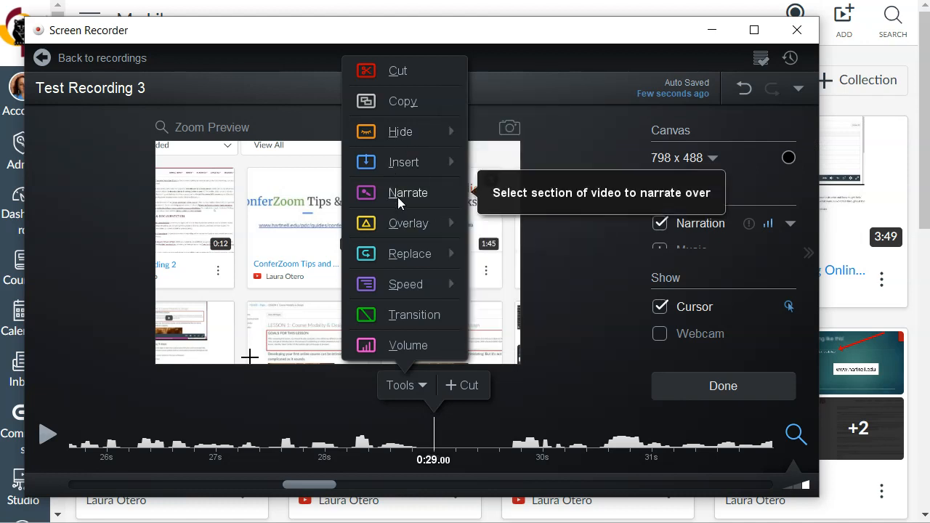
# Play back the recording from 0:27.12 and pause it at 0:29.08.
pyautogui.click(229, 435)
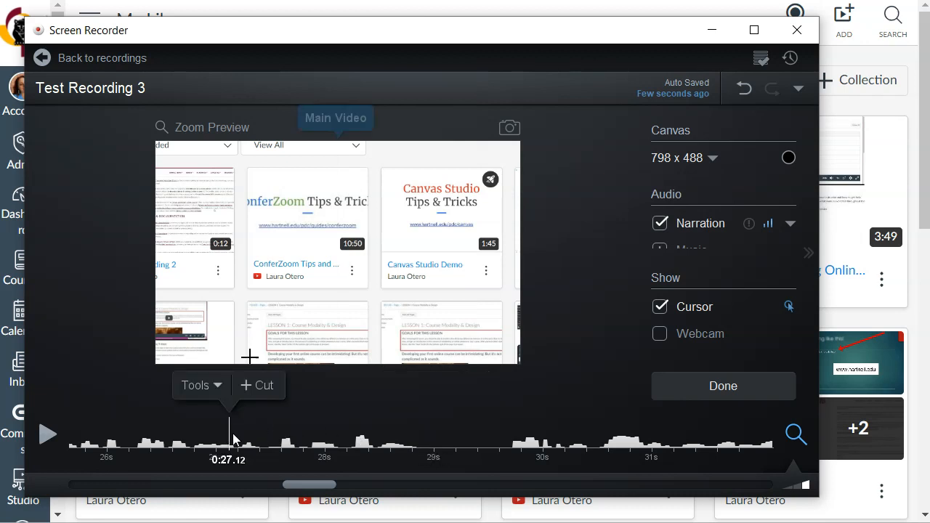
pyautogui.click(46, 435)
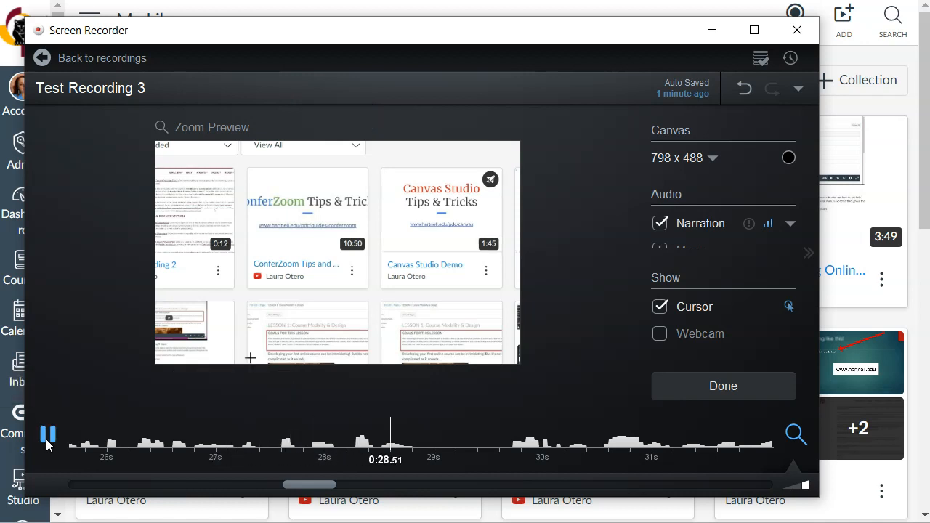
pyautogui.click(46, 436)
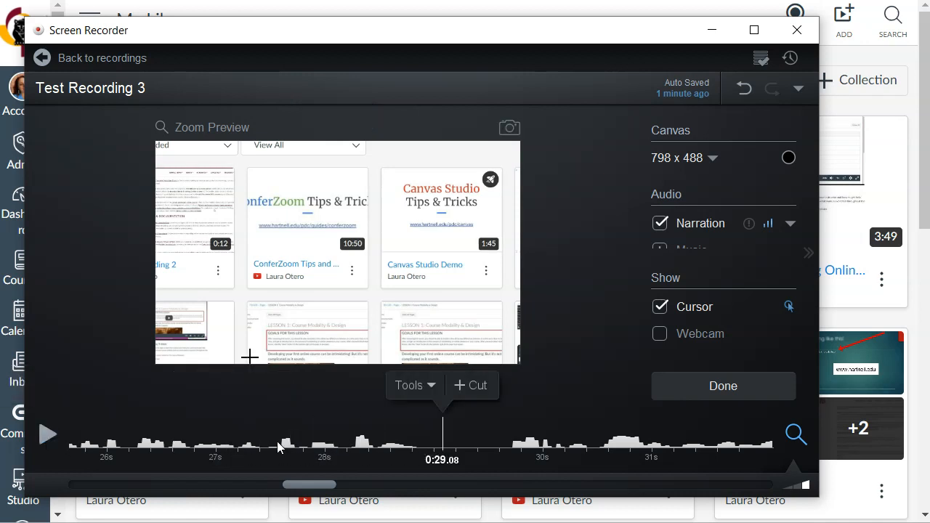
# Try selecting the 1.60-second section from 0:27.44 to 0:29.08 to narrate over.
pyautogui.click(416, 385)
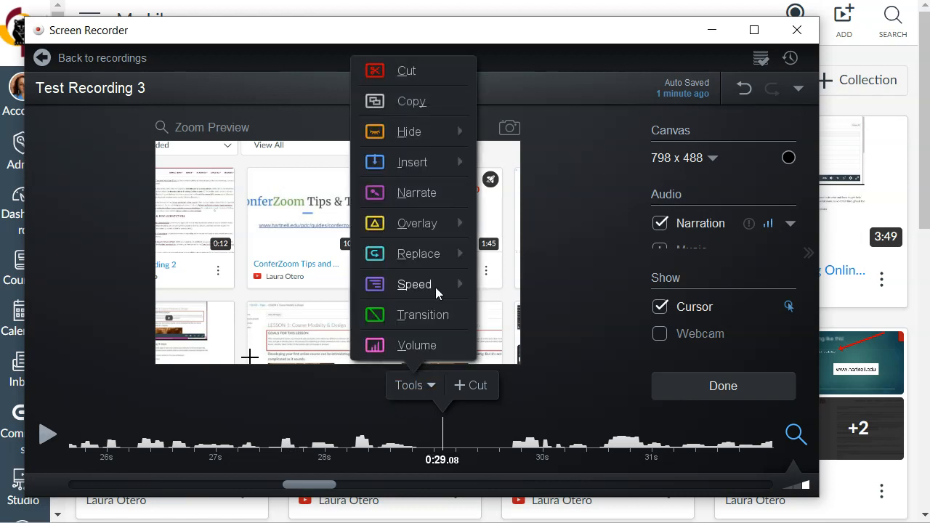
pyautogui.click(424, 190)
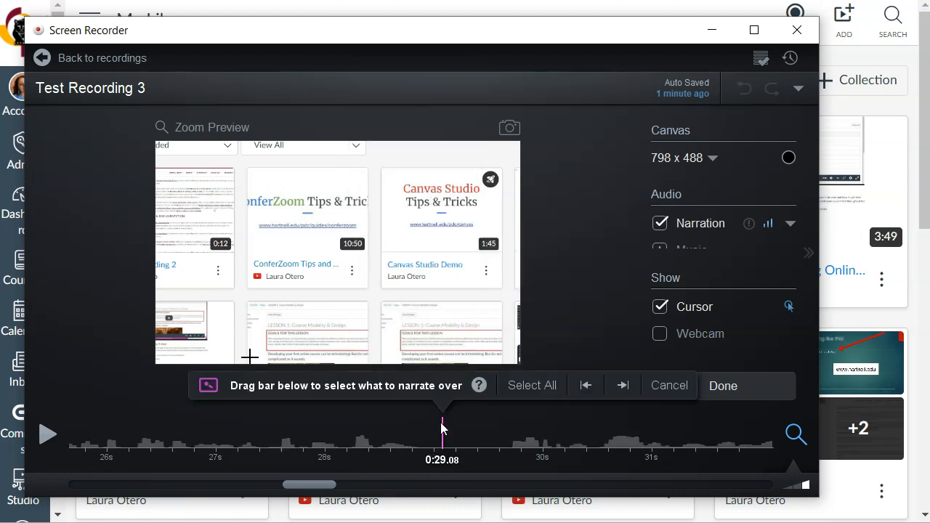
pyautogui.moveTo(442, 429); pyautogui.dragTo(266, 433)
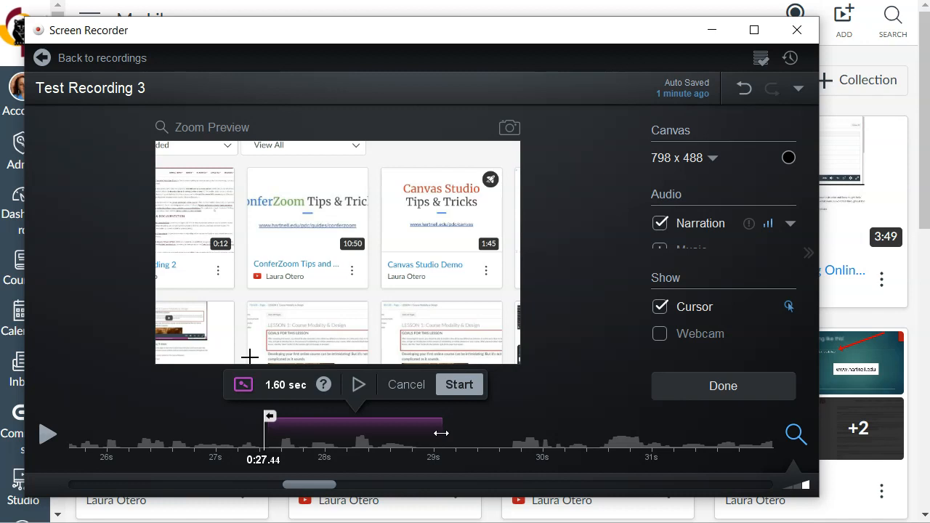
pyautogui.click(408, 385)
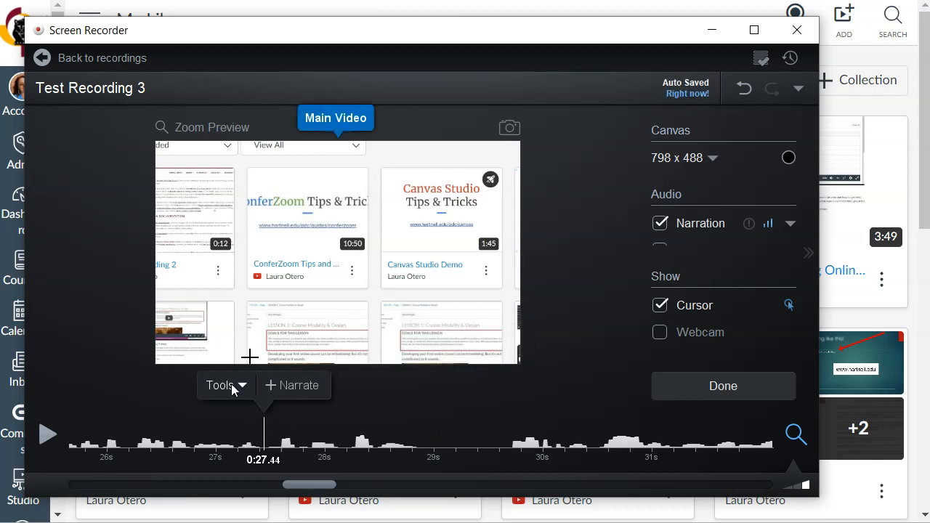
# Try a 3-second blur overlay covering the ConferZoom Tips card at 0:27.44, with a slightly adjusted blur slider.
pyautogui.click(231, 384)
pyautogui.moveTo(247, 224)
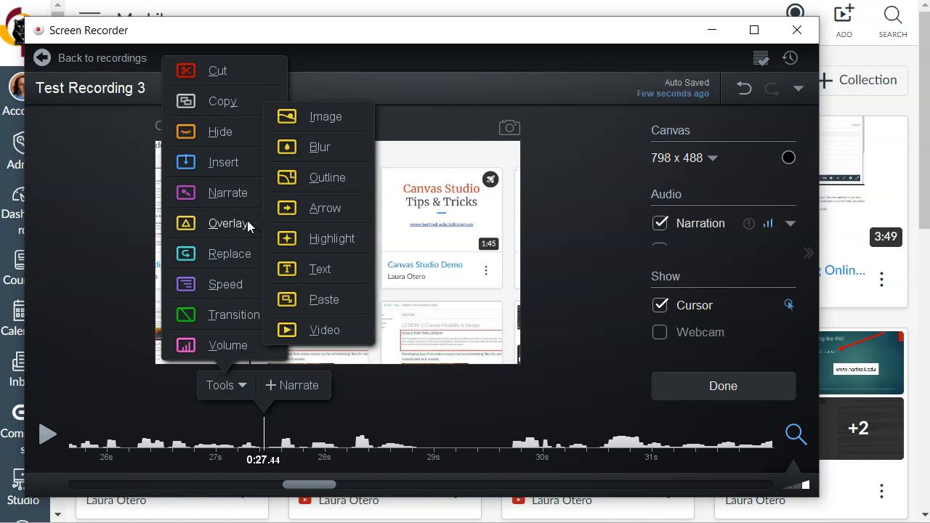
pyautogui.click(306, 149)
pyautogui.moveTo(344, 252); pyautogui.dragTo(377, 296)
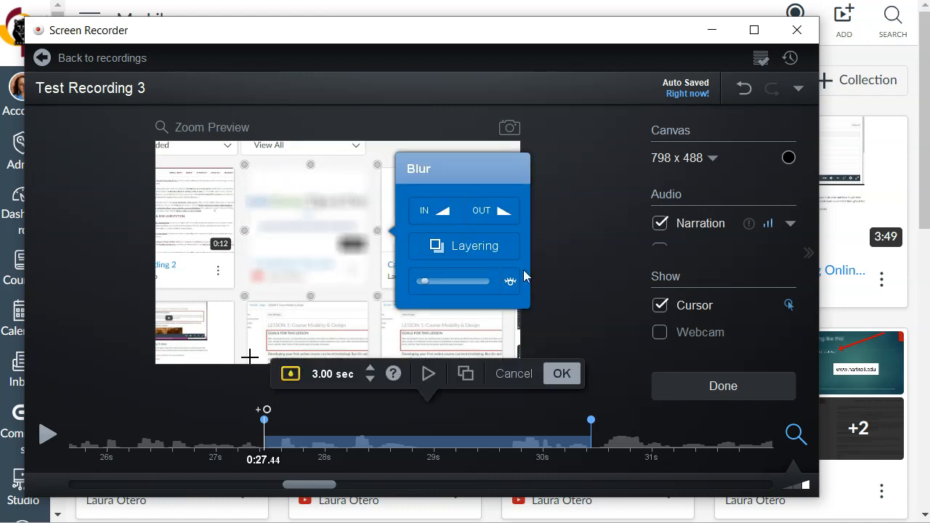
pyautogui.moveTo(425, 277)
pyautogui.mouseDown()
pyautogui.moveTo(460, 283)
pyautogui.moveTo(428, 289)
pyautogui.mouseUp()
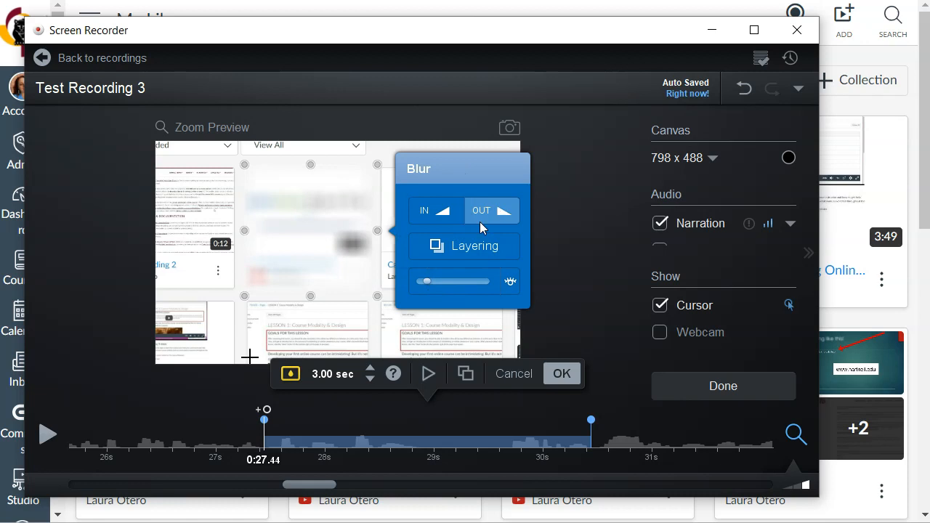
pyautogui.click(519, 375)
# Try a red outline overlay around the title and author of the ConferZoom Tips card, checking its style options.
pyautogui.click(239, 391)
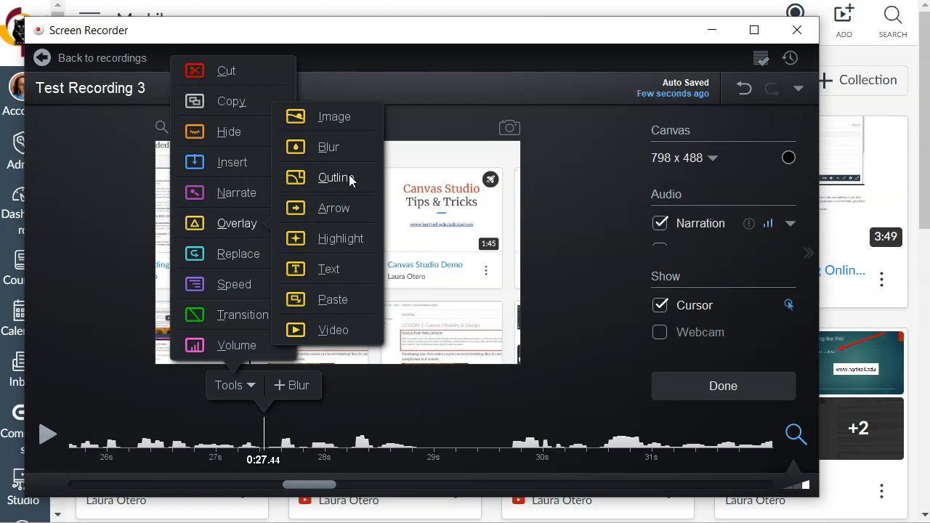
pyautogui.click(329, 177)
pyautogui.moveTo(346, 274); pyautogui.dragTo(378, 295)
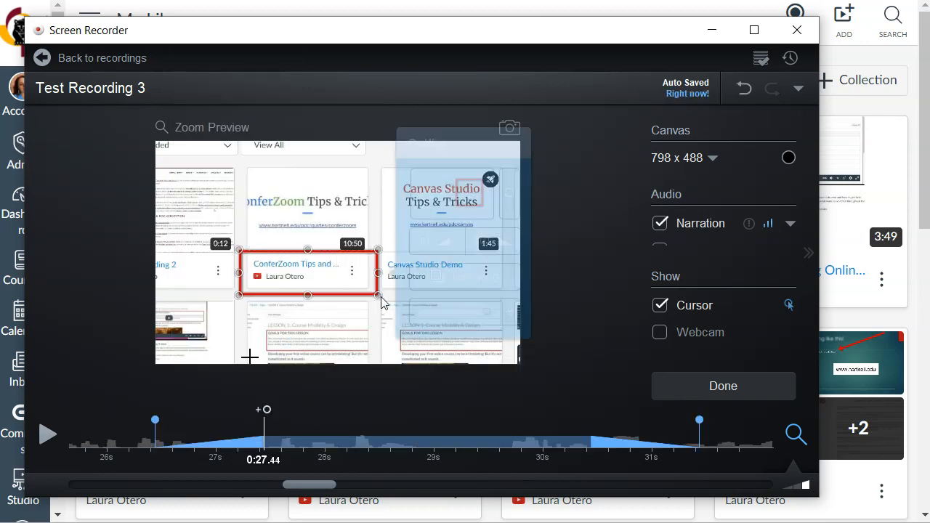
pyautogui.click(462, 194)
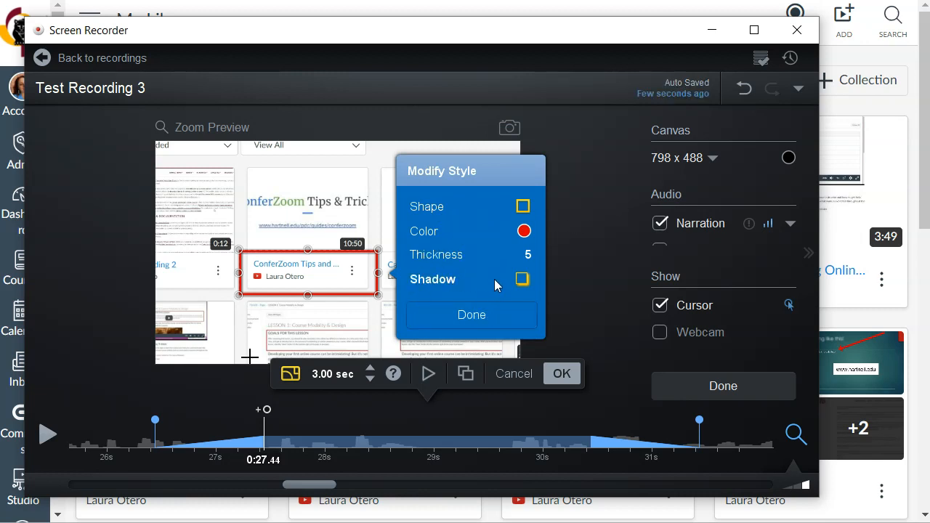
pyautogui.click(471, 315)
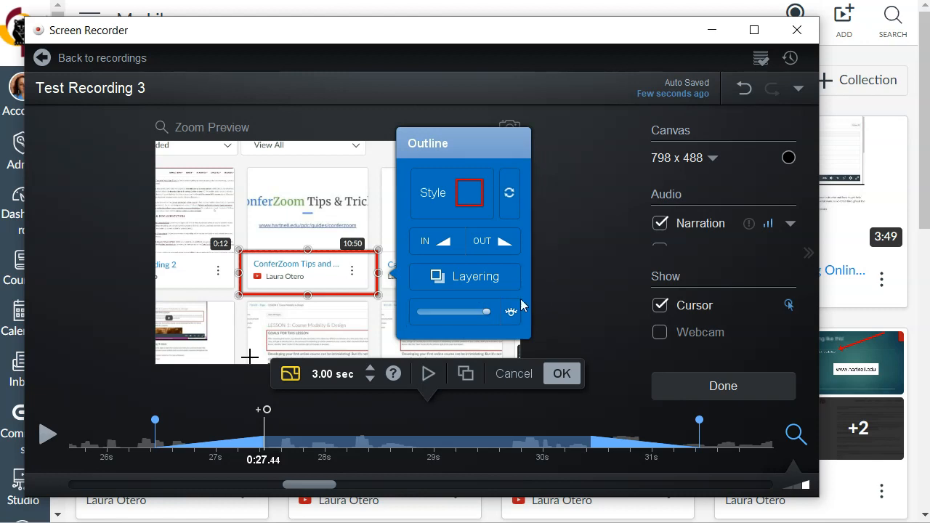
pyautogui.click(523, 380)
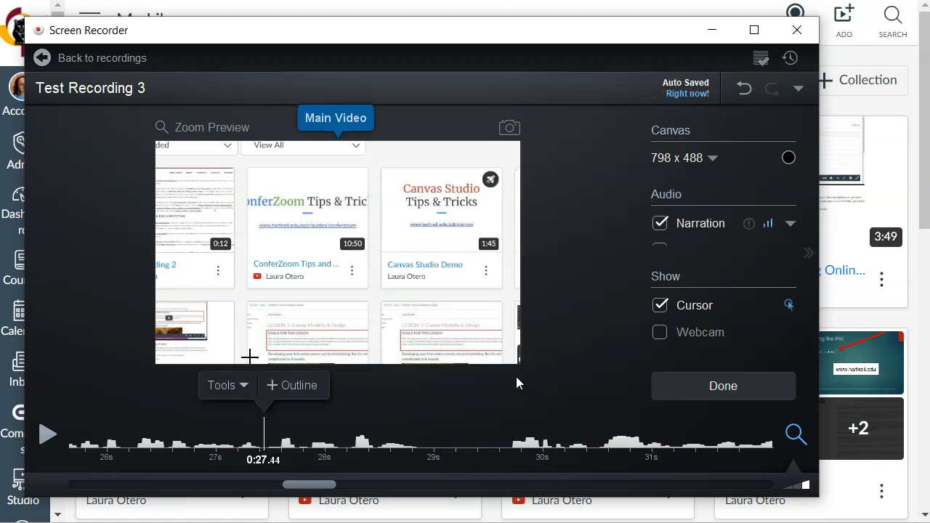
# Create a 3-second highlight overlay around the ConferZoom Tips card at 0:27.44.
pyautogui.click(223, 385)
pyautogui.moveTo(234, 247)
pyautogui.moveTo(237, 225)
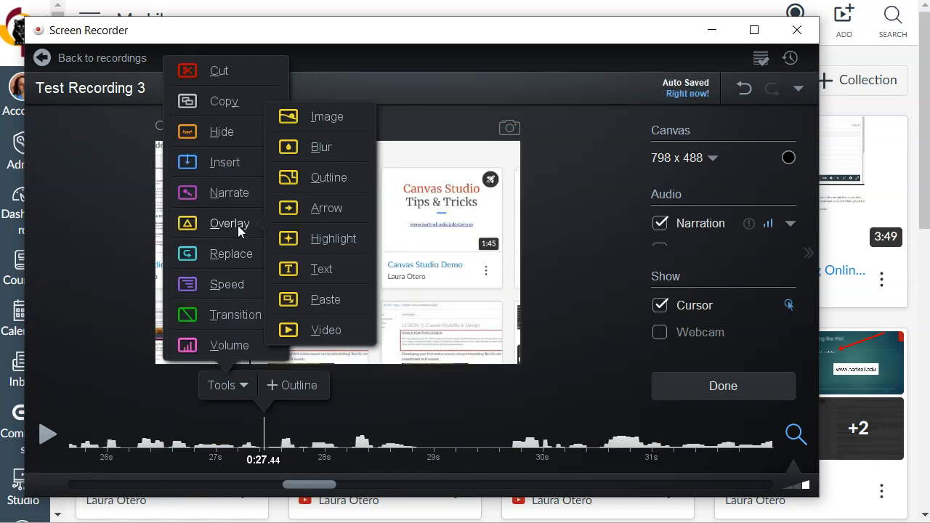
pyautogui.click(337, 240)
pyautogui.moveTo(344, 260); pyautogui.dragTo(370, 289)
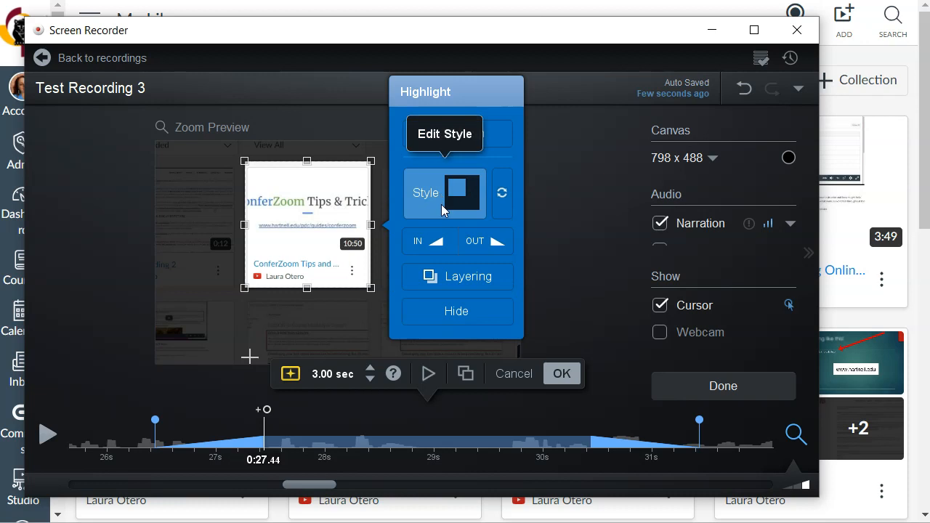
# Add zoom to the highlight, enlarge the highlighted card to the full height of the frame, and apply it.
pyautogui.click(459, 142)
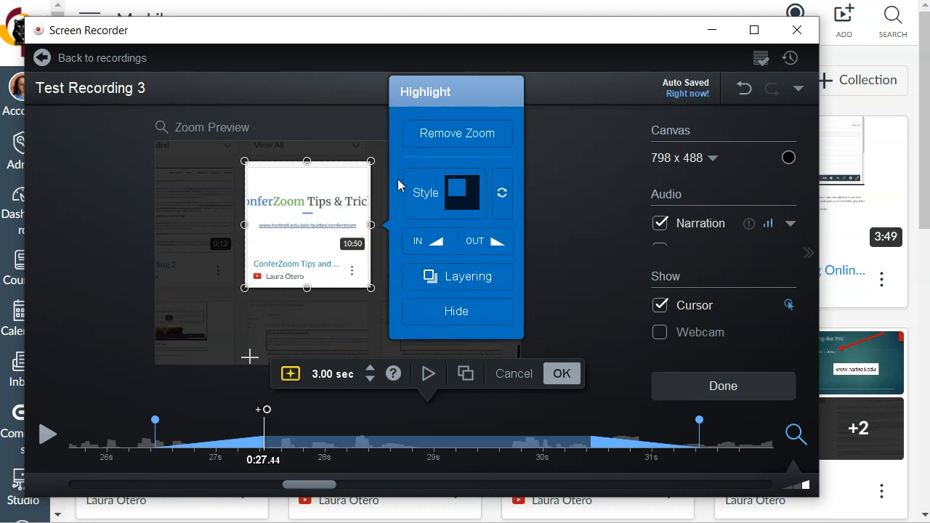
pyautogui.moveTo(371, 166); pyautogui.dragTo(391, 143)
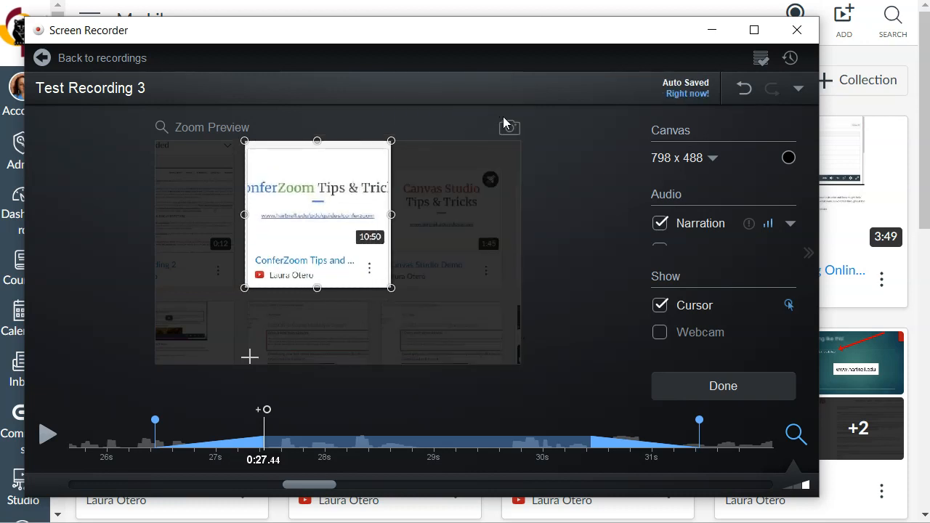
pyautogui.moveTo(255, 286); pyautogui.dragTo(171, 362)
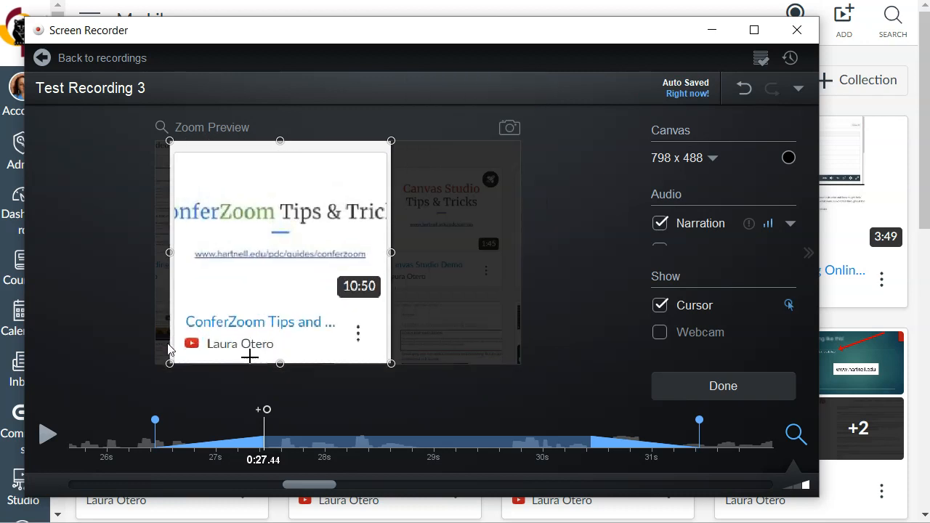
pyautogui.click(562, 373)
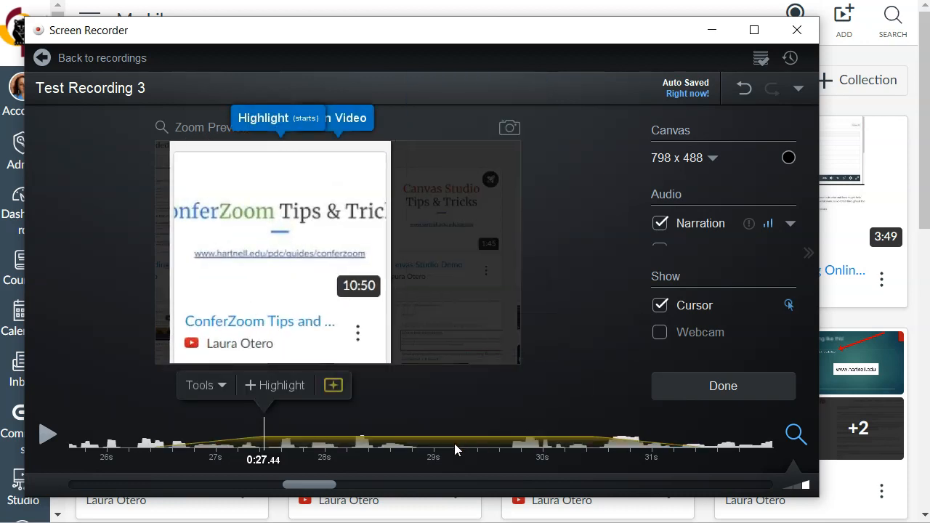
# Create a 3-second text overlay at 0:31.76 and place it along the lower edge of the video frame.
pyautogui.click(657, 438)
pyautogui.click(732, 435)
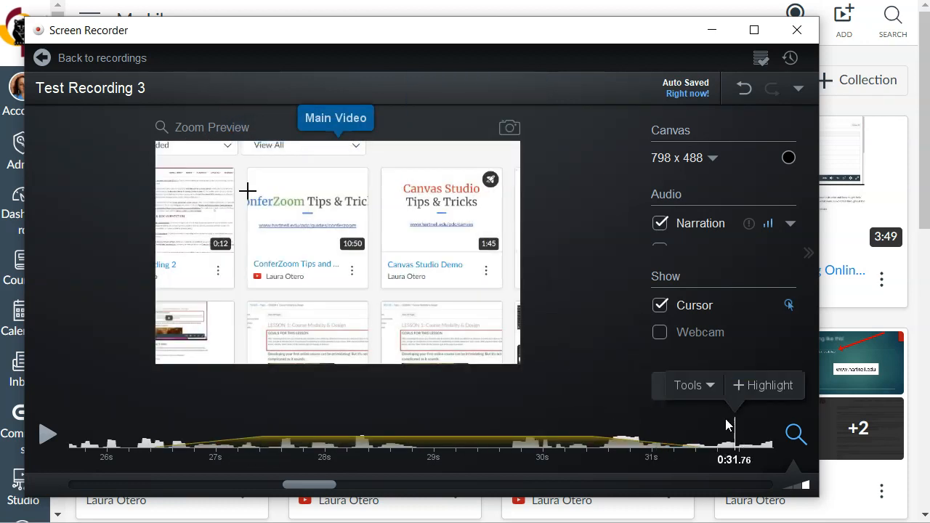
pyautogui.click(705, 384)
pyautogui.moveTo(694, 228)
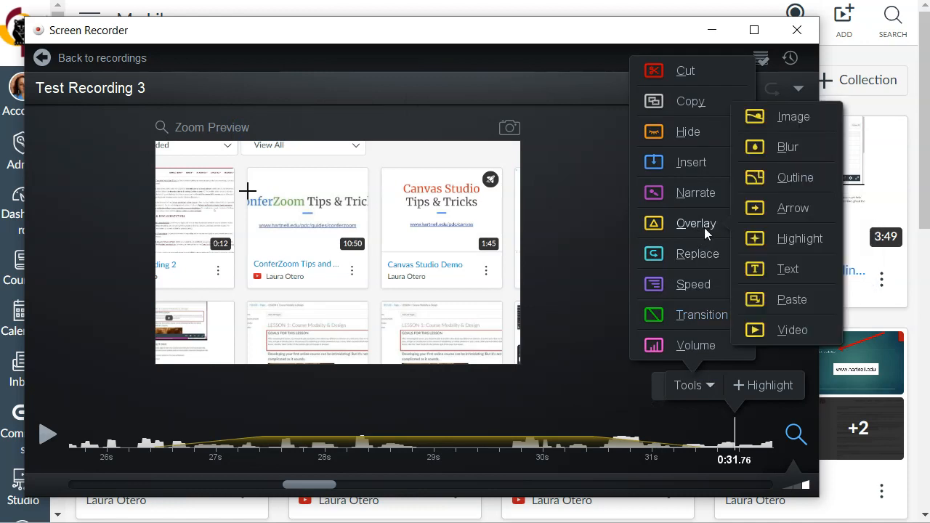
pyautogui.click(787, 272)
pyautogui.moveTo(324, 242); pyautogui.dragTo(329, 323)
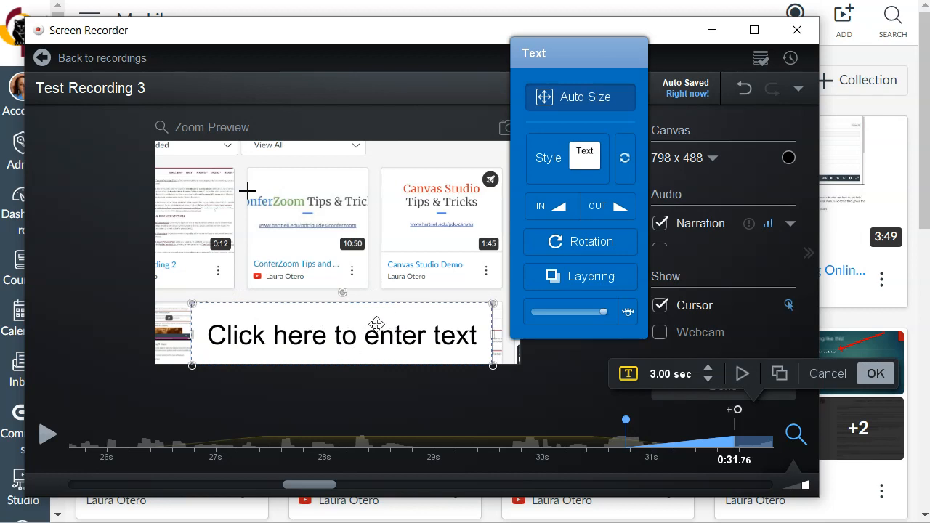
pyautogui.doubleClick(362, 319)
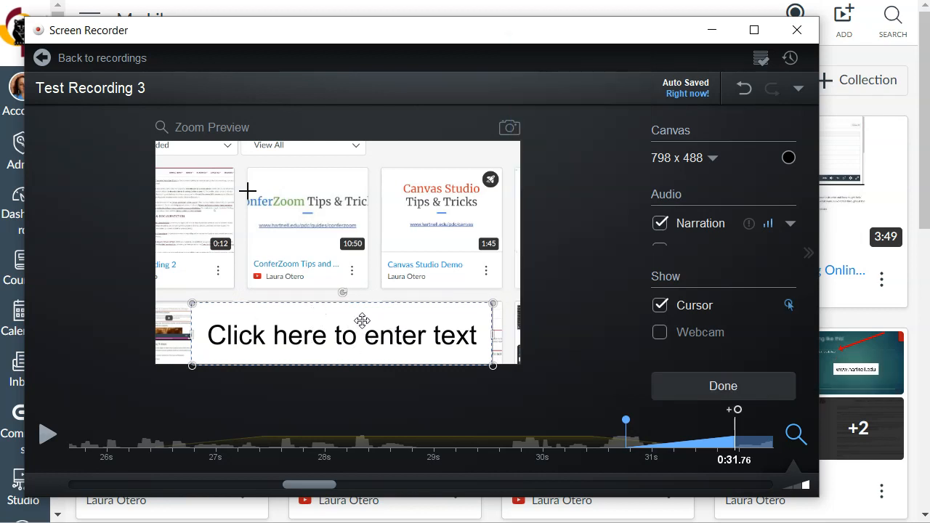
pyautogui.write('www')
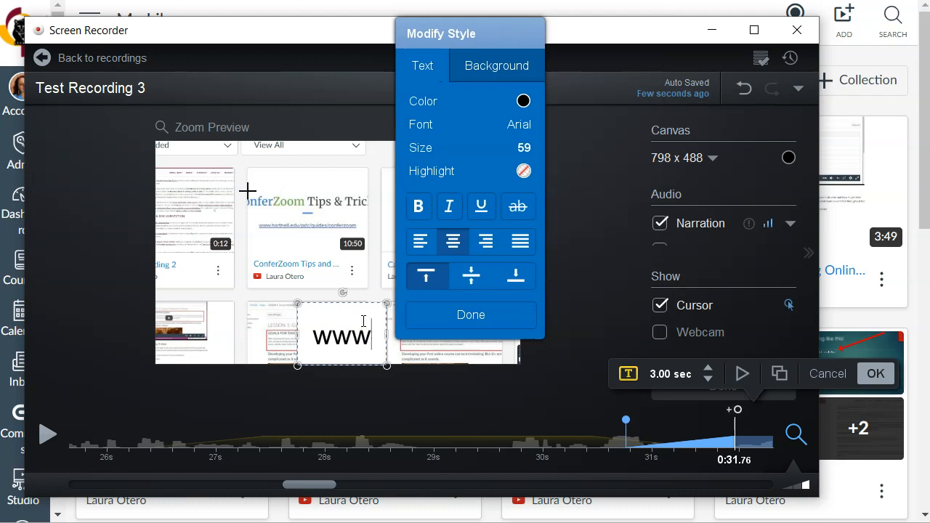
pyautogui.write('.hartnell.edu')
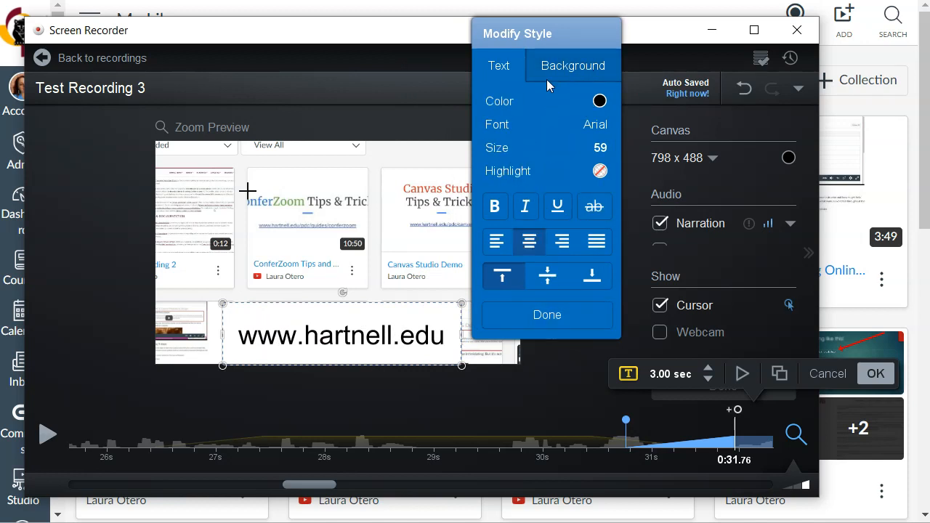
pyautogui.click(875, 373)
# Look through the editing tools available at 0:36.72 in the recording, including Replace, Speed, Transition and Volume.
pyautogui.moveTo(331, 487); pyautogui.dragTo(388, 486)
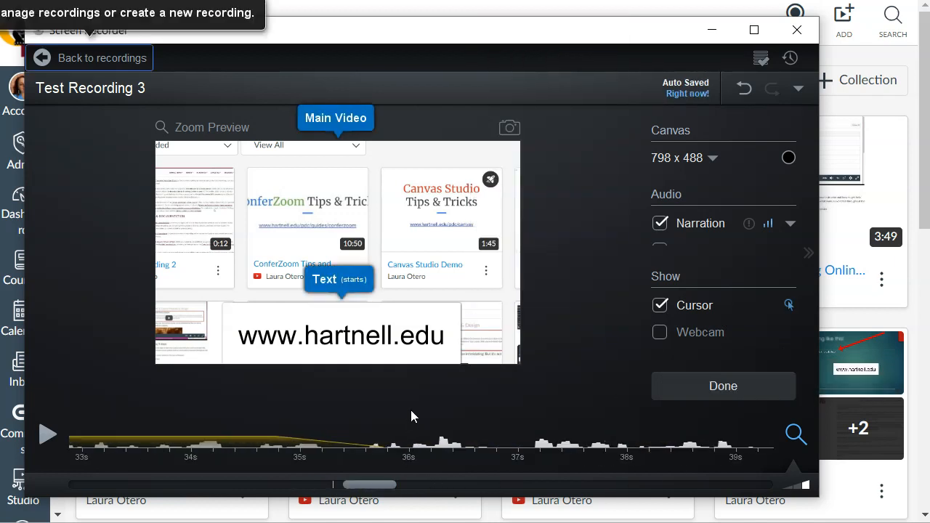
pyautogui.click(427, 425)
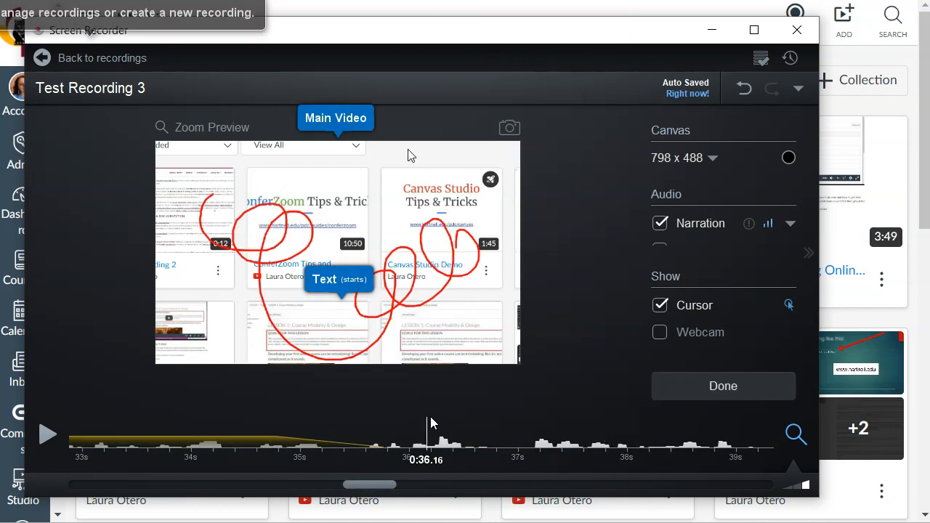
pyautogui.click(489, 438)
pyautogui.click(457, 389)
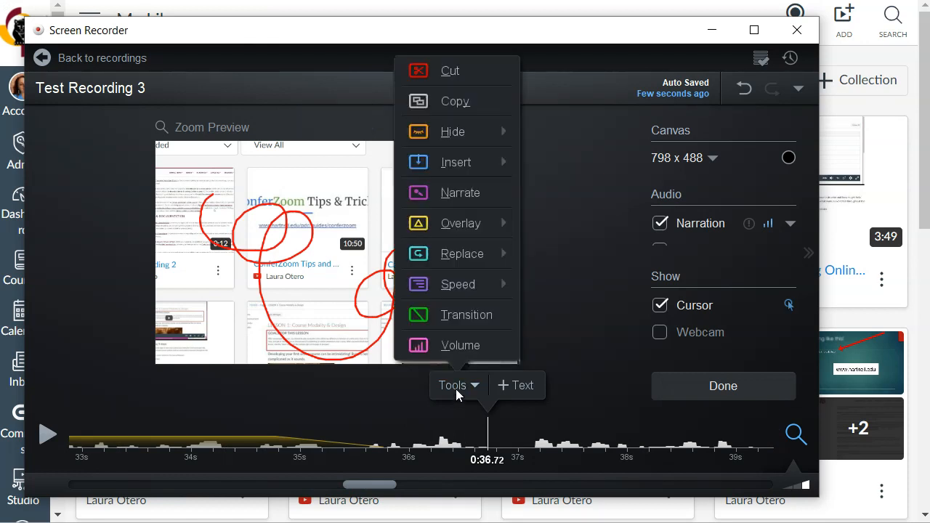
pyautogui.moveTo(466, 237)
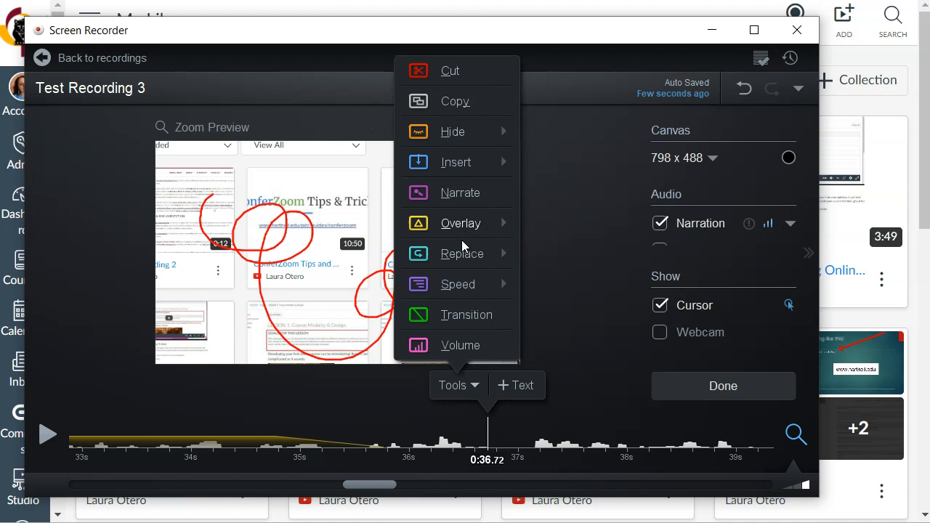
pyautogui.moveTo(461, 258)
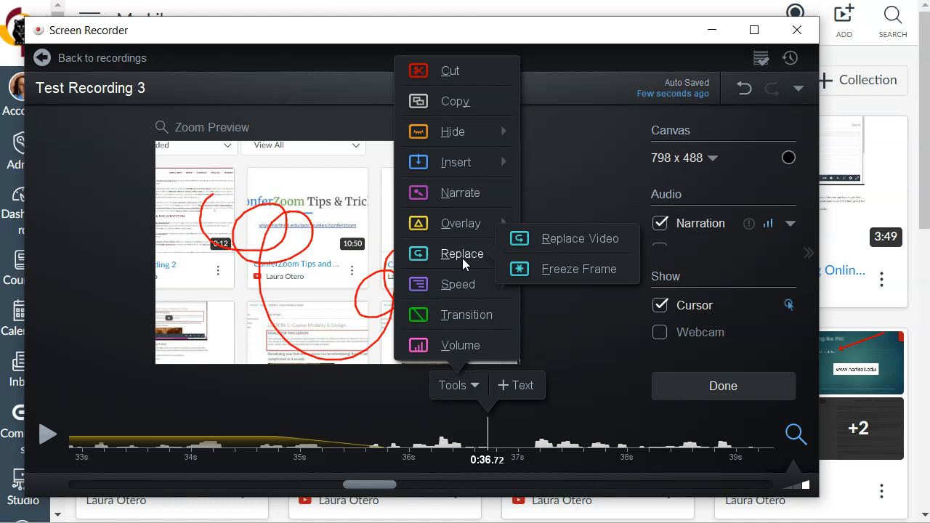
pyautogui.click(551, 273)
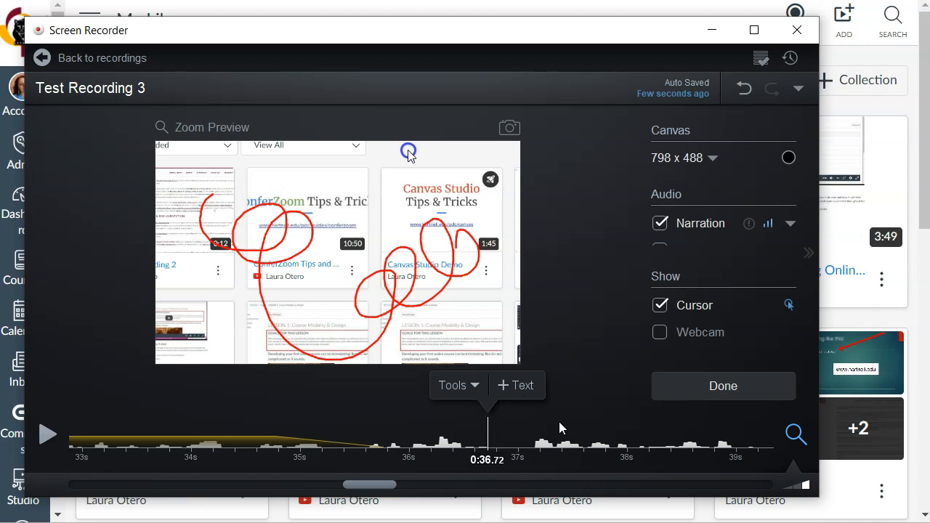
pyautogui.click(457, 389)
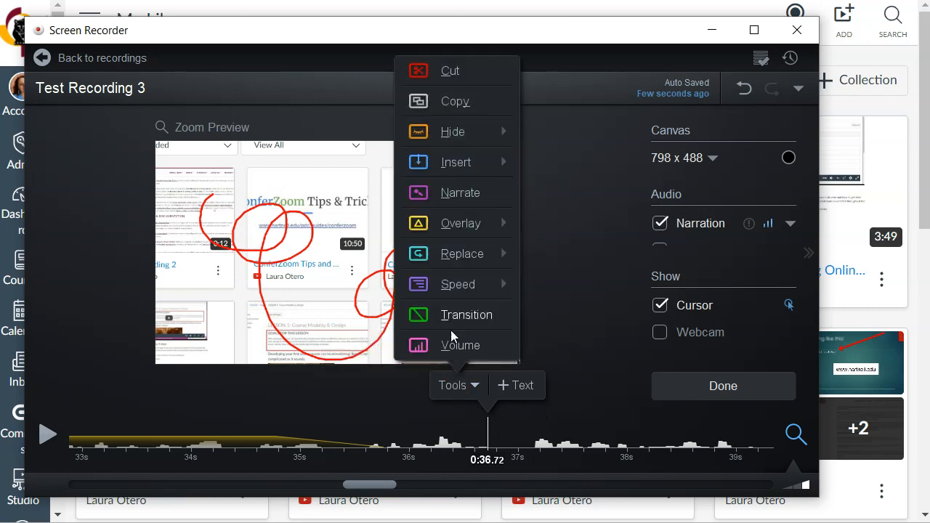
pyautogui.moveTo(467, 285)
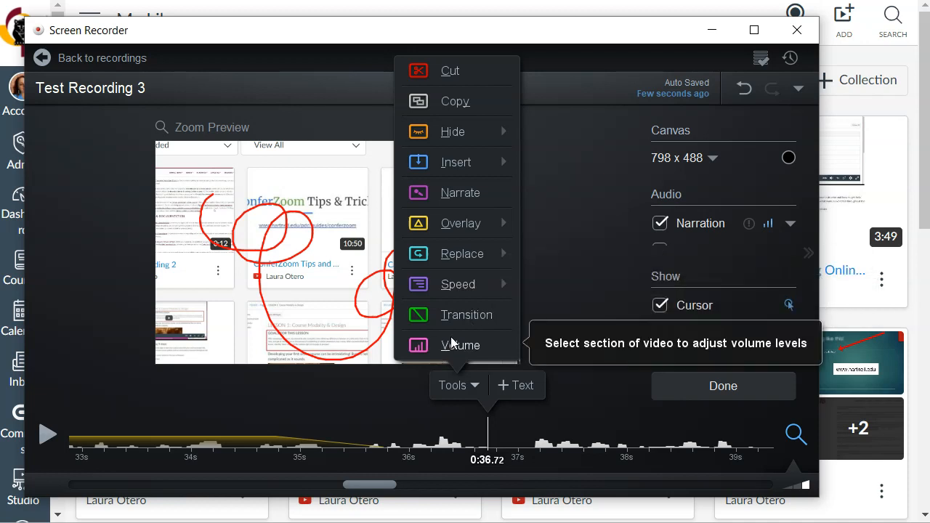
pyautogui.click(486, 447)
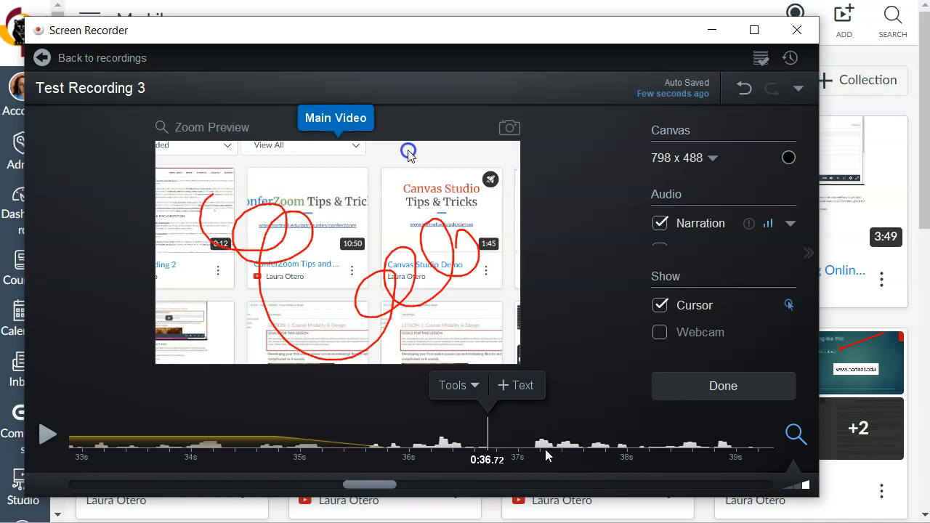
pyautogui.click(466, 391)
# Finish editing the recording, title it Test Recording 3, and upload it to Studio.
pyautogui.click(731, 391)
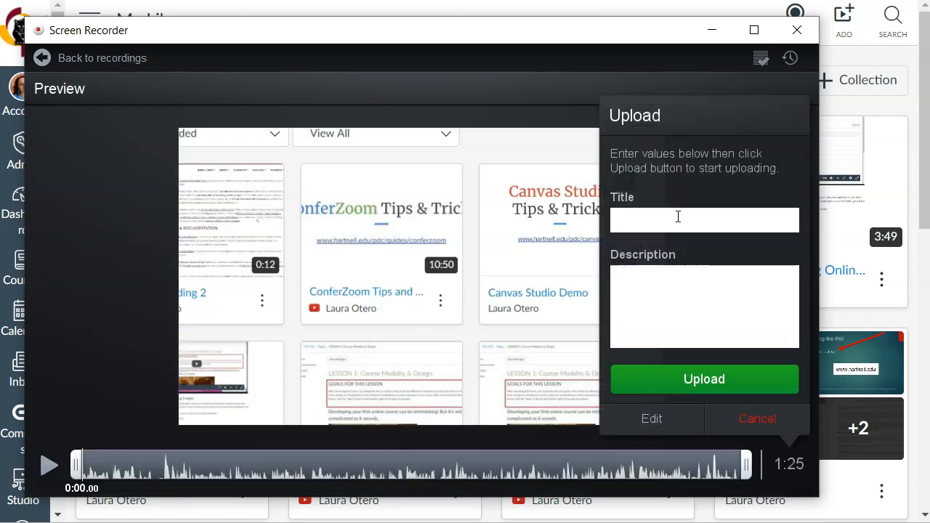
pyautogui.click(678, 217)
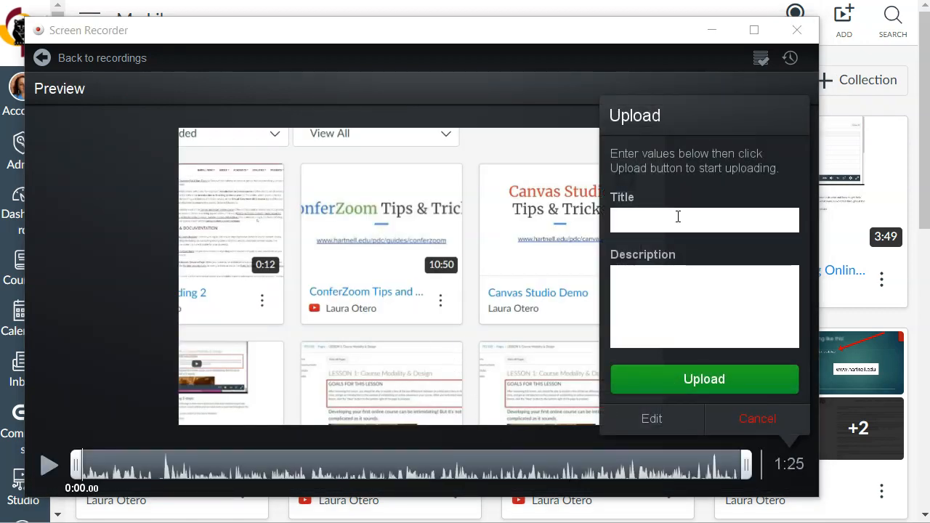
pyautogui.write('Test Recording 3')
pyautogui.click(717, 387)
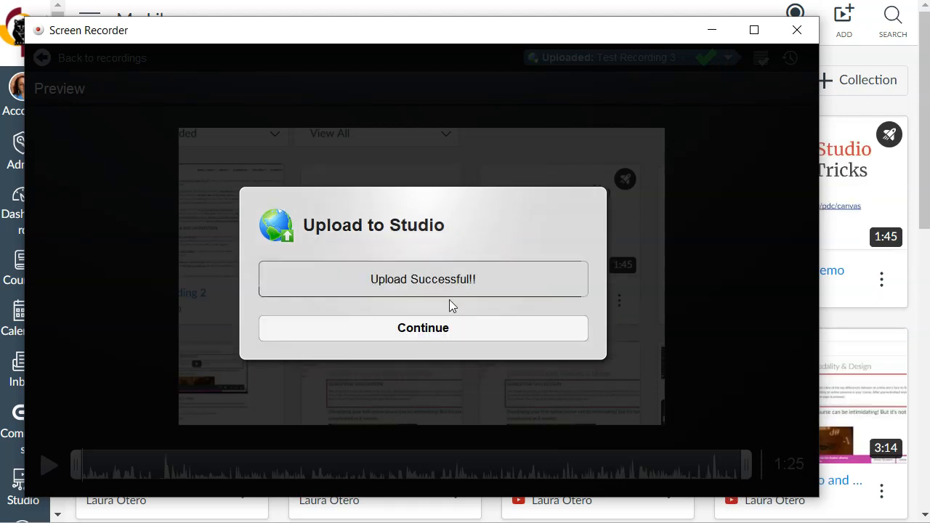
pyautogui.click(443, 332)
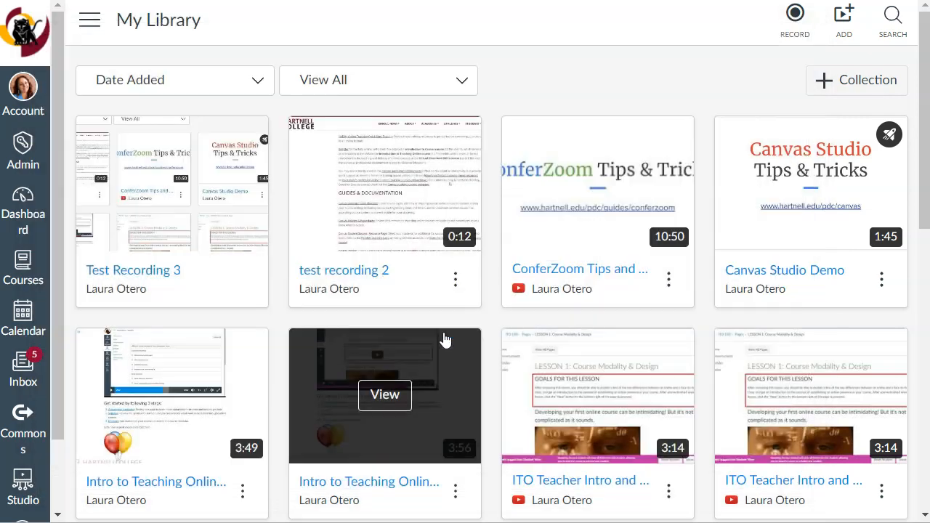
# Open the Test Recording 3 video from the library and show its details.
pyautogui.moveTo(225, 232)
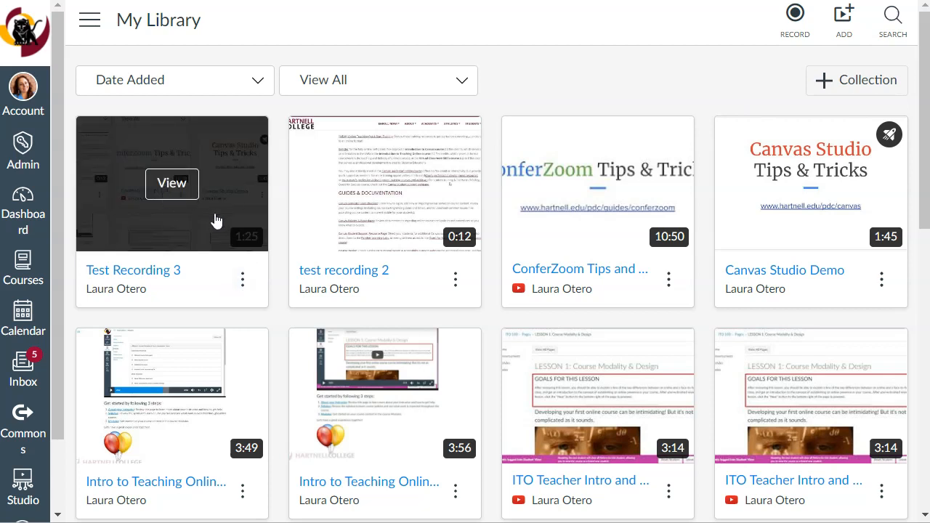
pyautogui.click(176, 193)
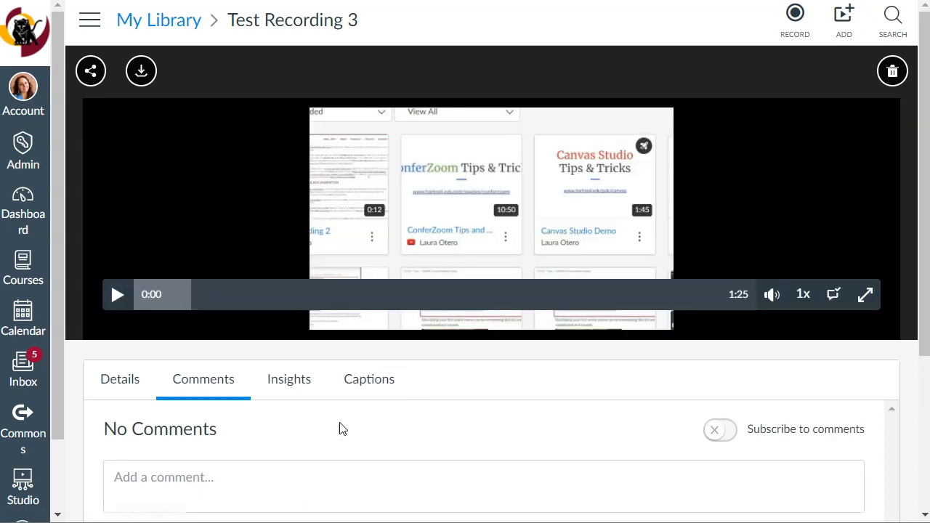
pyautogui.click(138, 379)
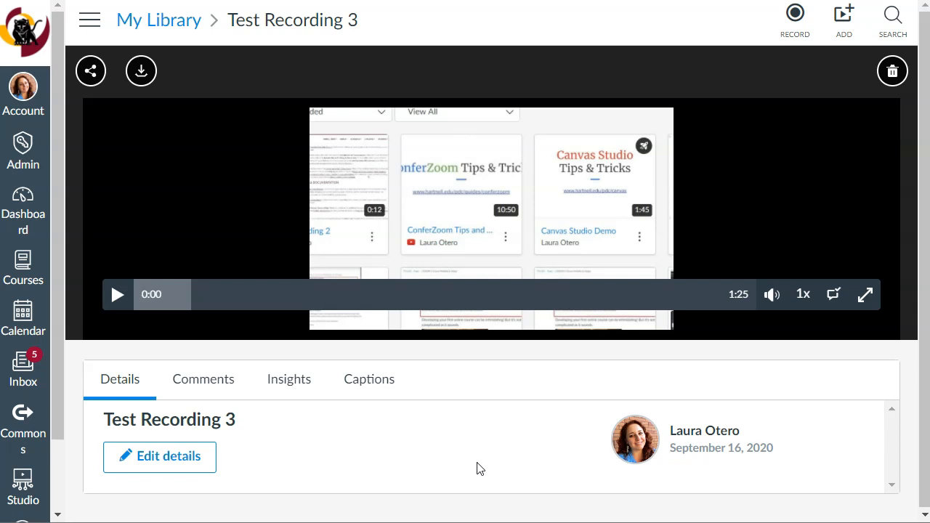
# Post the comment Part 1 on the video at 0:00.
pyautogui.click(219, 381)
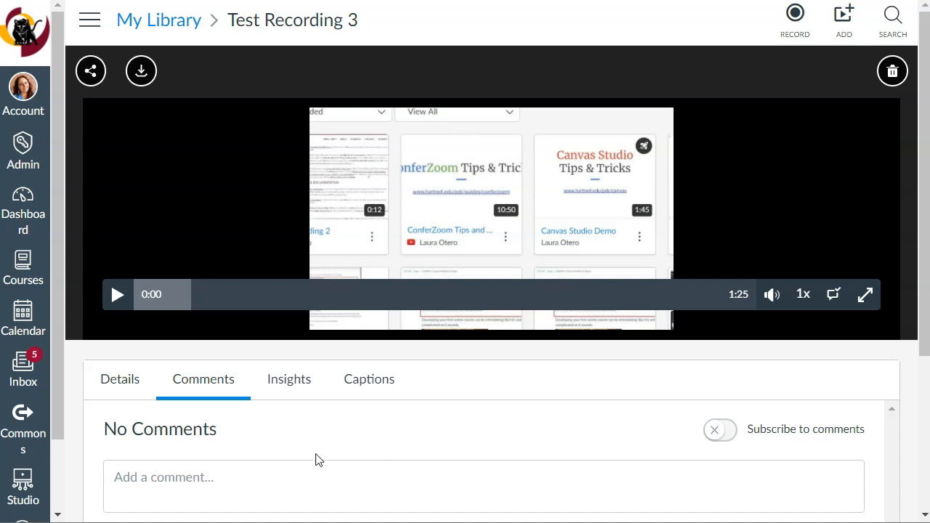
pyautogui.click(260, 481)
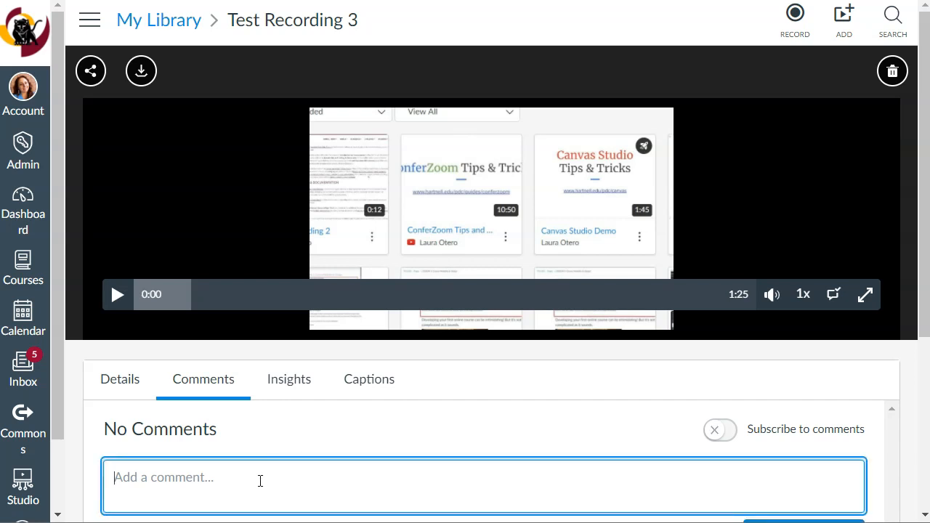
pyautogui.write('Part 1')
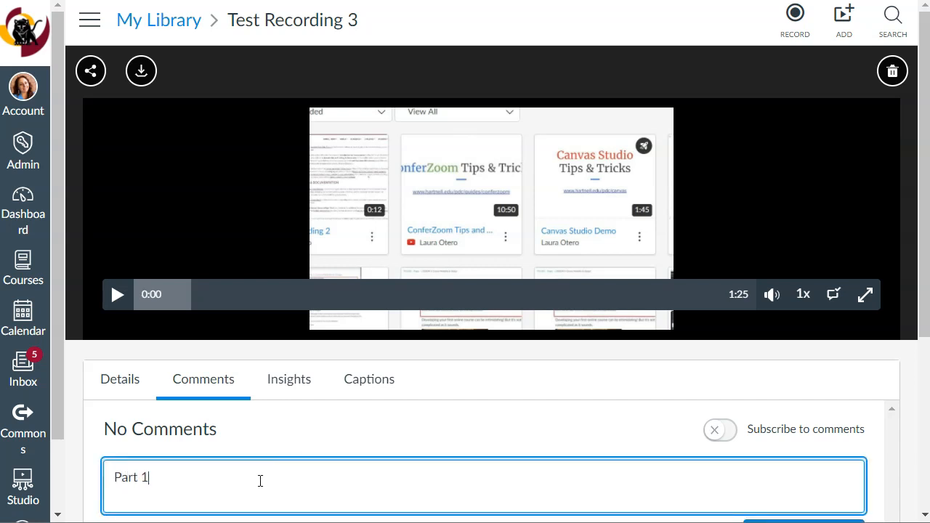
pyautogui.scroll(-3, 625, 465)
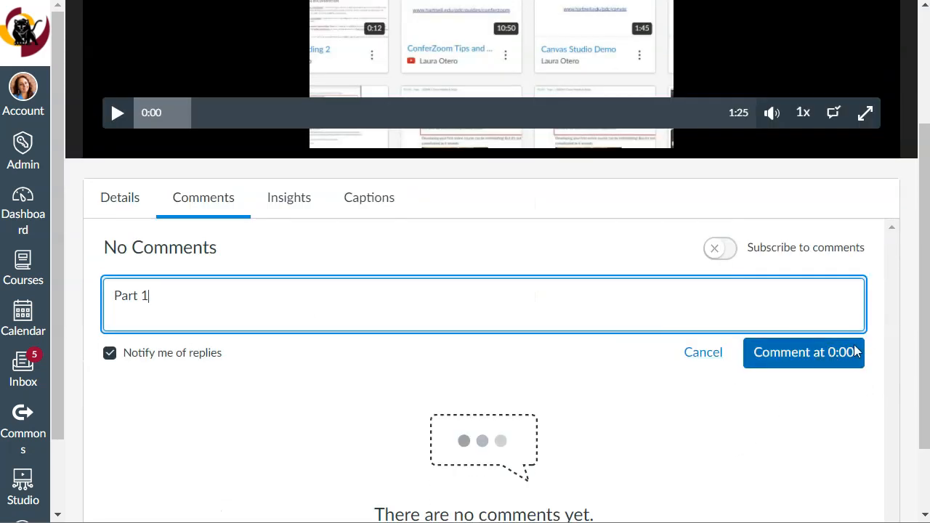
pyautogui.click(833, 361)
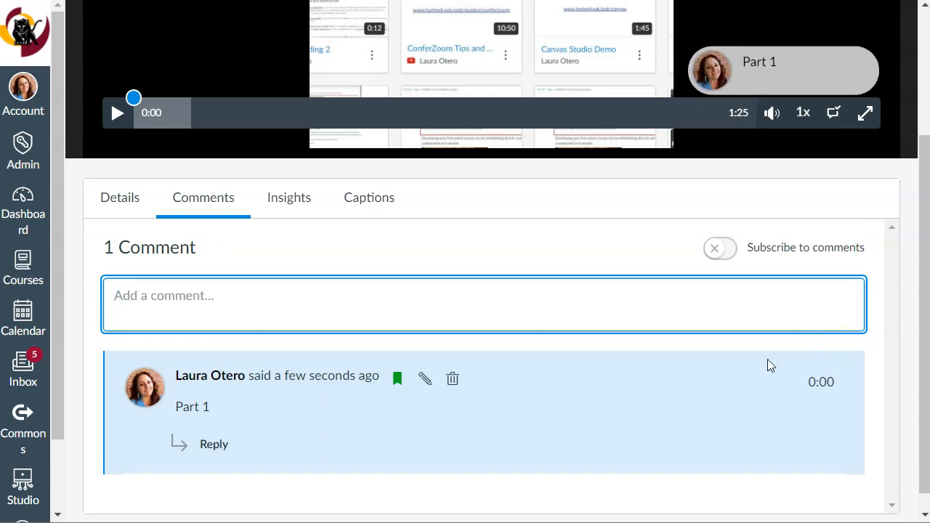
# Post a second comment, Part II, on the video at 0:00.
pyautogui.scroll(2, 220, 240)
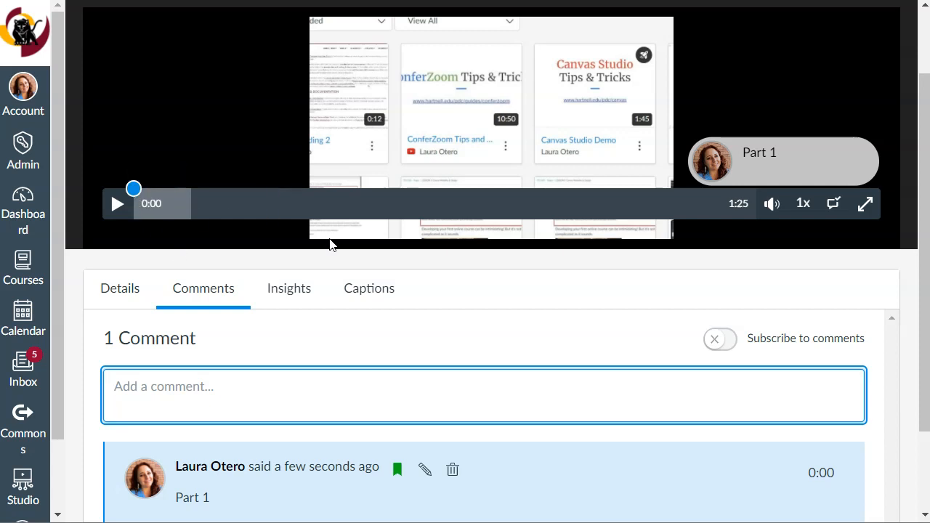
pyautogui.scroll(-2, 275, 300)
pyautogui.click(276, 300)
pyautogui.write('Part I')
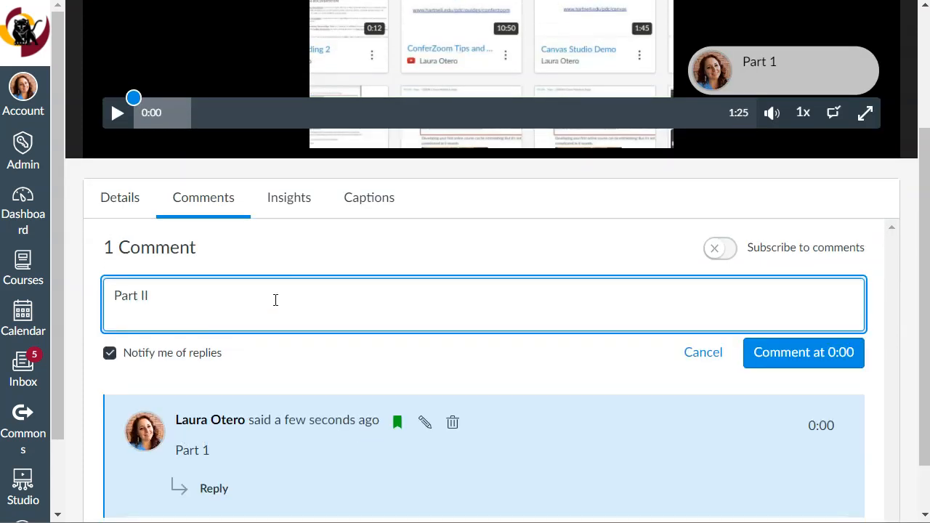
pyautogui.click(815, 355)
pyautogui.scroll(-3, 658, 301)
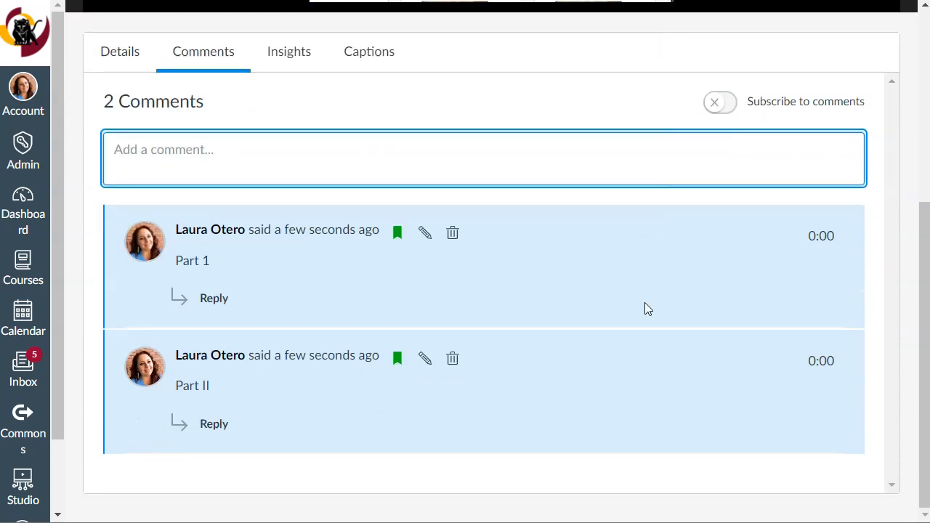
# Delete the Part II comment at 0:00, keeping the Part 1 comment and leaving the video paused.
pyautogui.scroll(4, 364, 349)
pyautogui.scroll(-3, 404, 378)
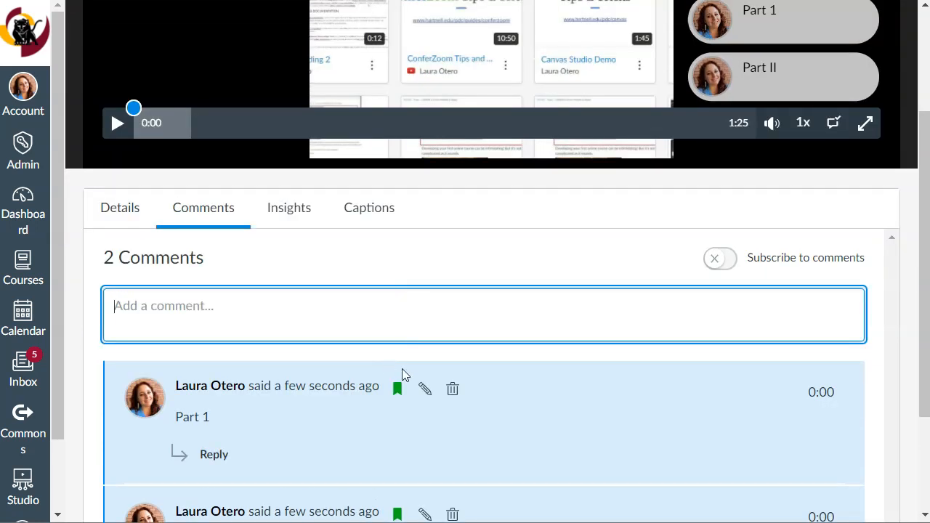
pyautogui.scroll(-2, 581, 490)
pyautogui.click(772, 361)
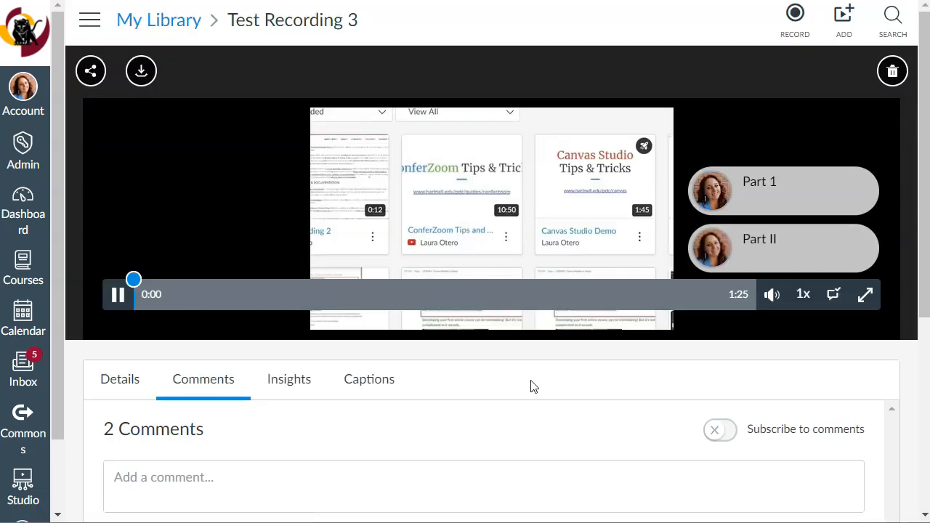
pyautogui.click(124, 304)
pyautogui.scroll(-5, 493, 367)
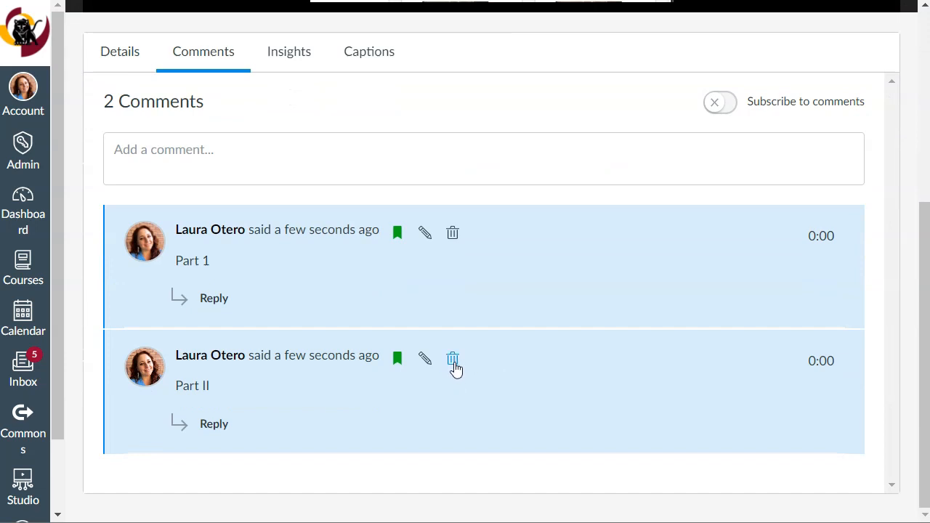
pyautogui.click(454, 362)
pyautogui.click(533, 365)
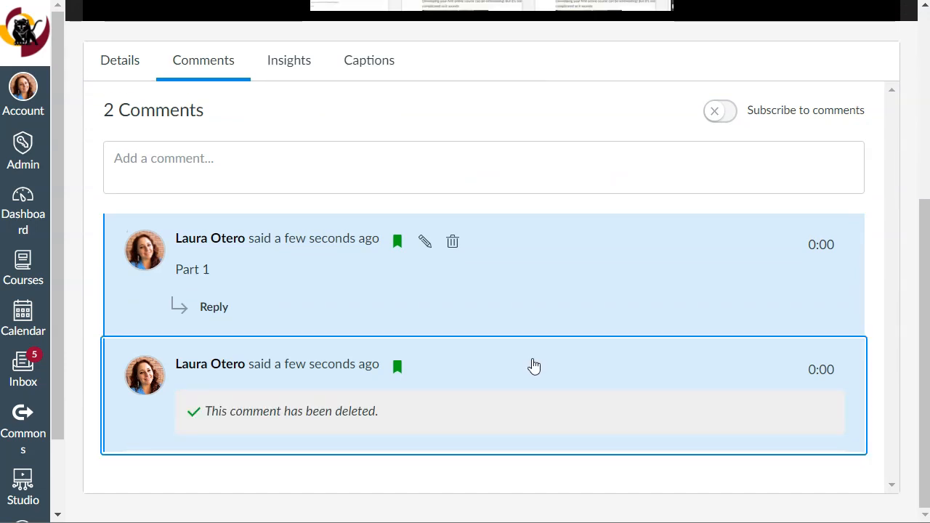
# Move the video playback position to 0:17 and post the comment Part II there.
pyautogui.scroll(5, 440, 406)
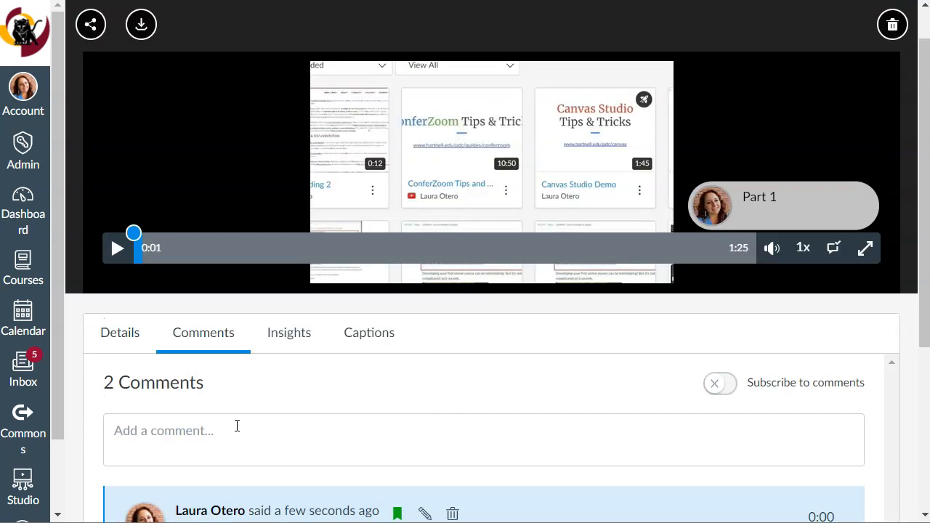
pyautogui.click(196, 248)
pyautogui.click(257, 247)
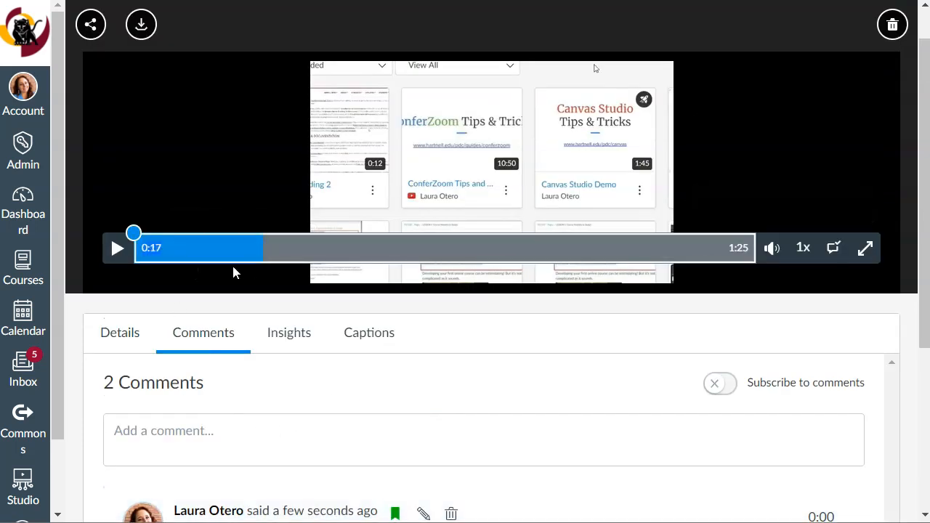
pyautogui.scroll(-2, 259, 391)
pyautogui.click(209, 276)
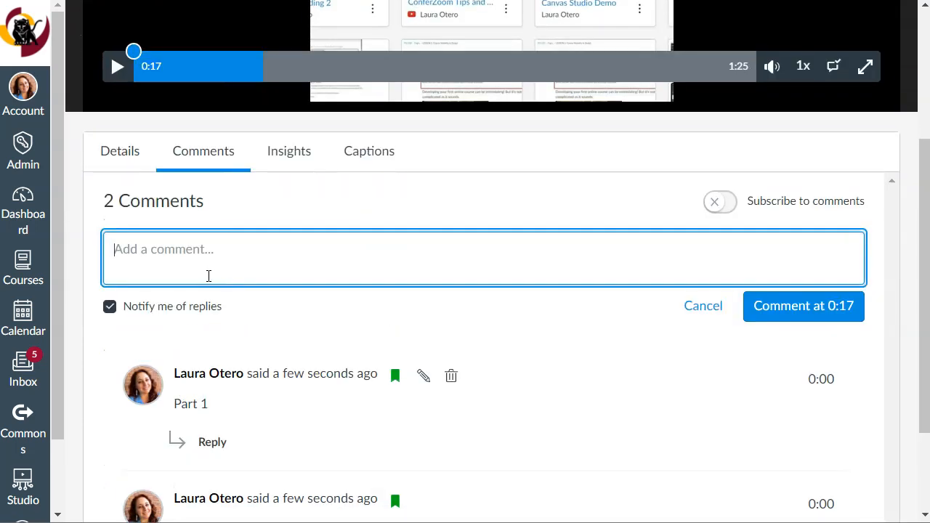
pyautogui.write('Part II')
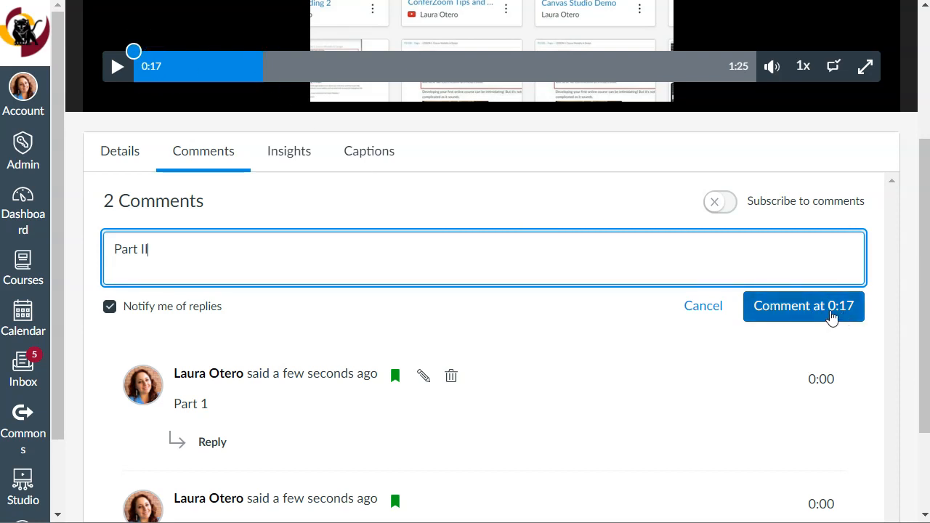
pyautogui.click(796, 308)
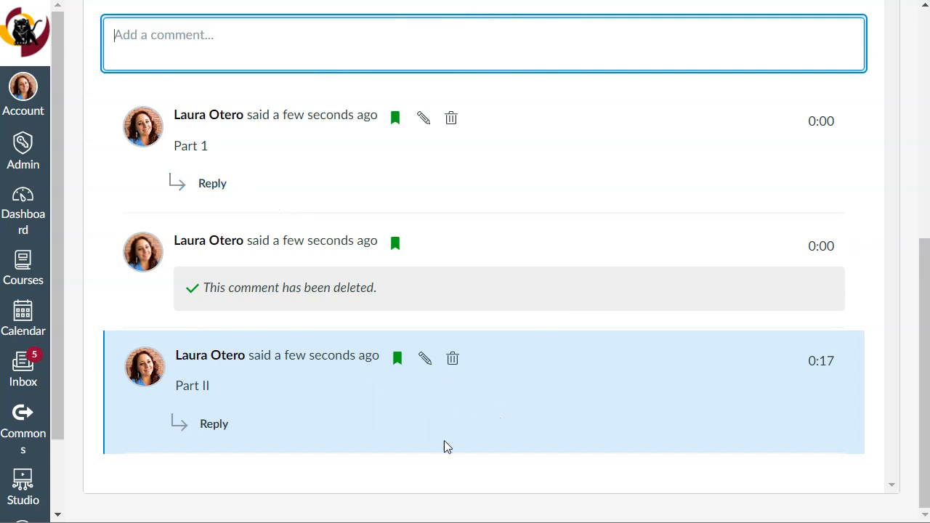
# Edit the comment at 0:17 to read Part 2 and save it.
pyautogui.scroll(3, 465, 443)
pyautogui.scroll(4, 486, 446)
pyautogui.scroll(-7, 480, 447)
pyautogui.click(428, 361)
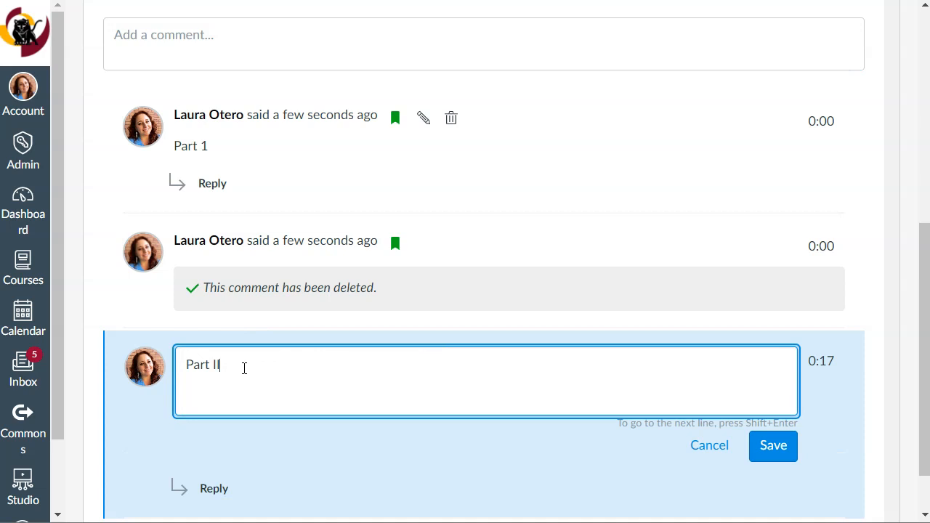
pyautogui.write('2')
pyautogui.click(775, 459)
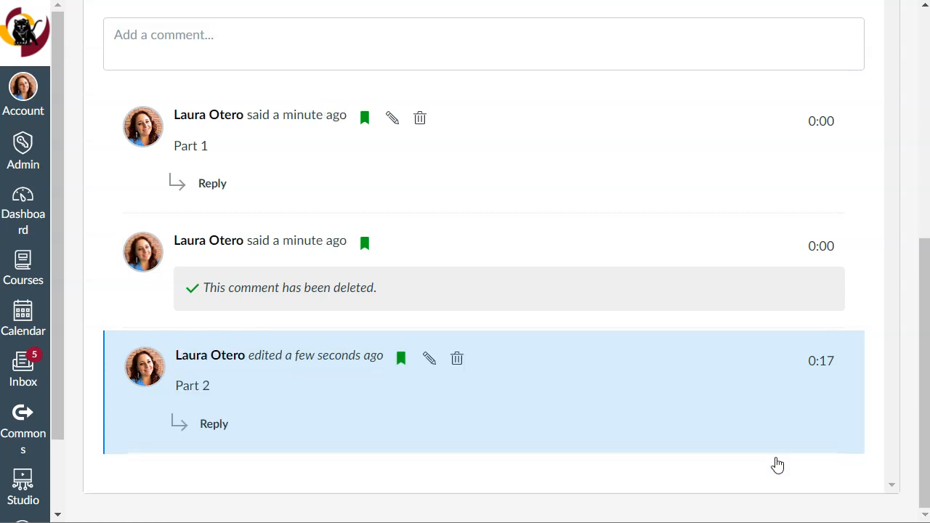
# Open the video's viewing insights and display the viewing timeline for the only listed viewer.
pyautogui.scroll(6, 504, 457)
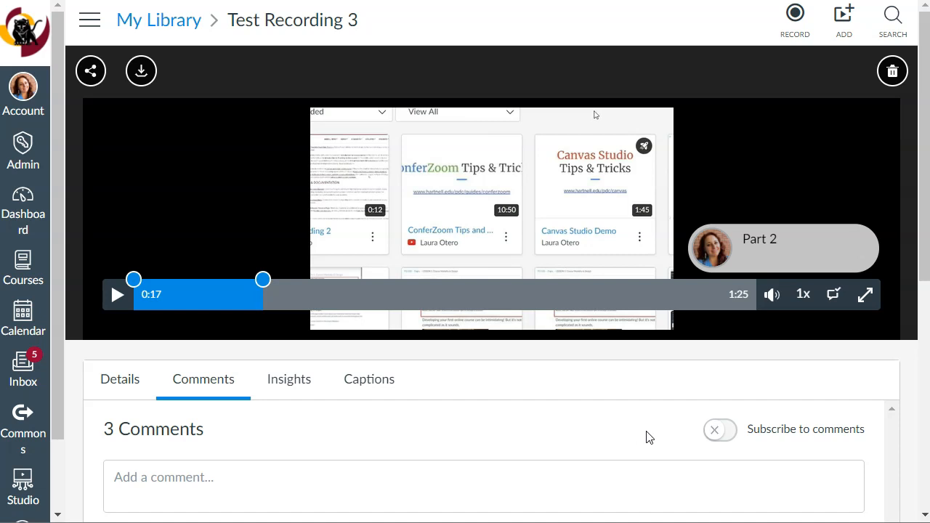
pyautogui.scroll(-3, 531, 414)
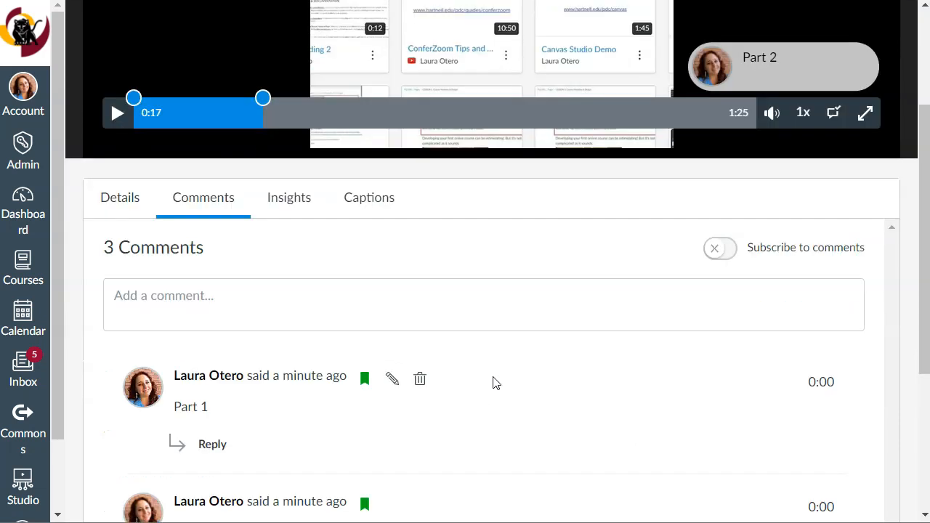
pyautogui.scroll(3, 596, 379)
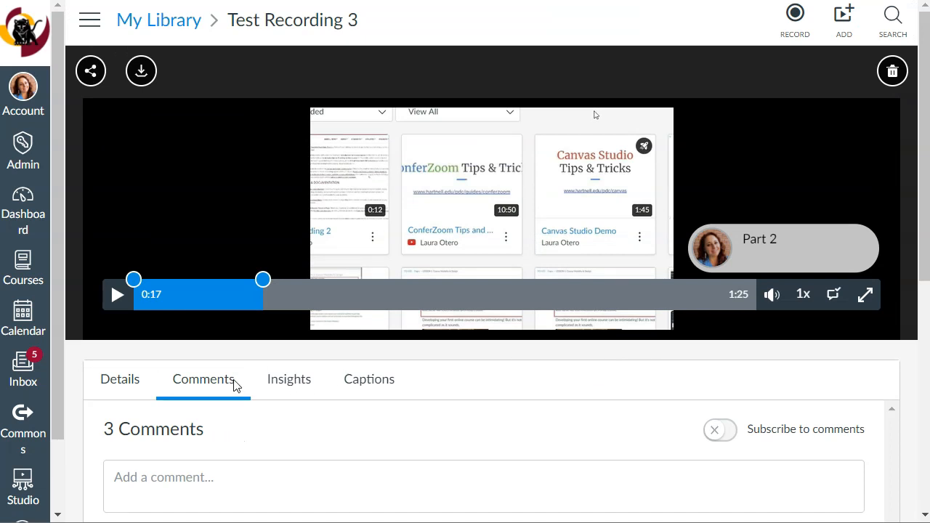
pyautogui.click(296, 388)
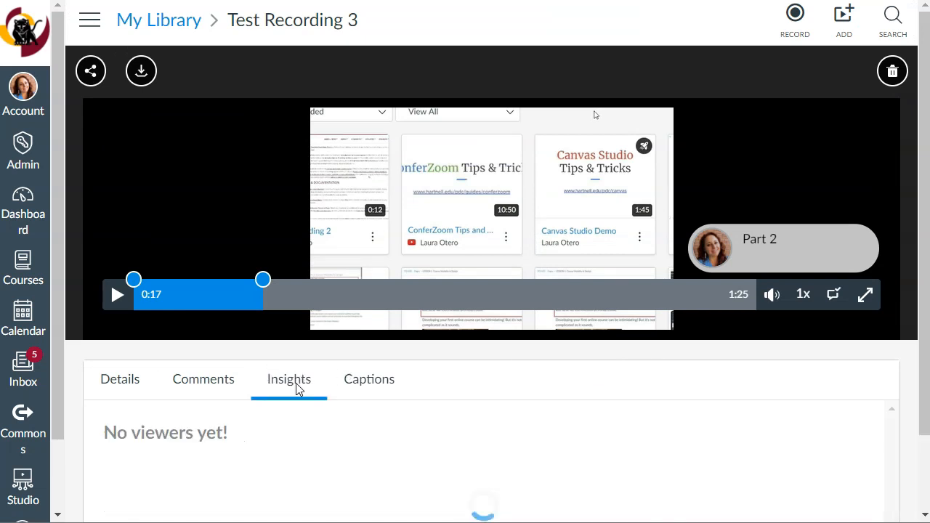
pyautogui.scroll(-3, 521, 376)
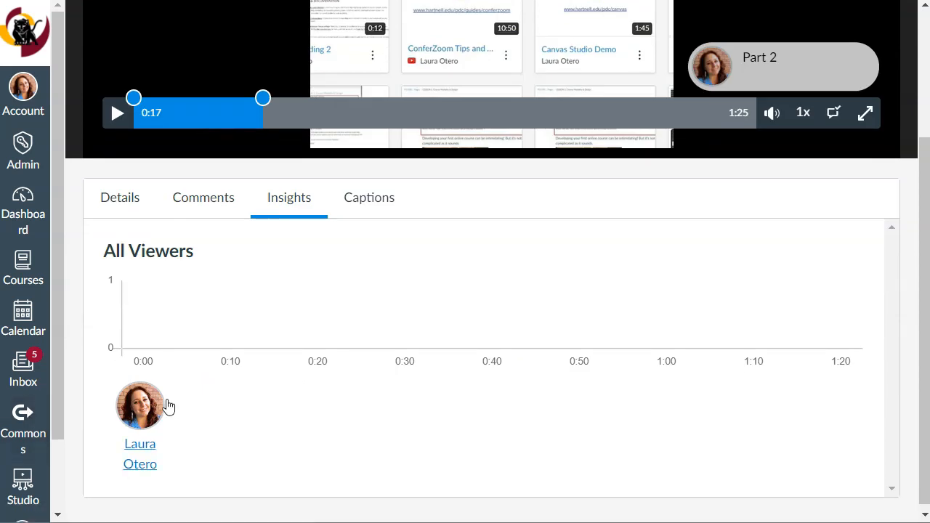
pyautogui.click(164, 407)
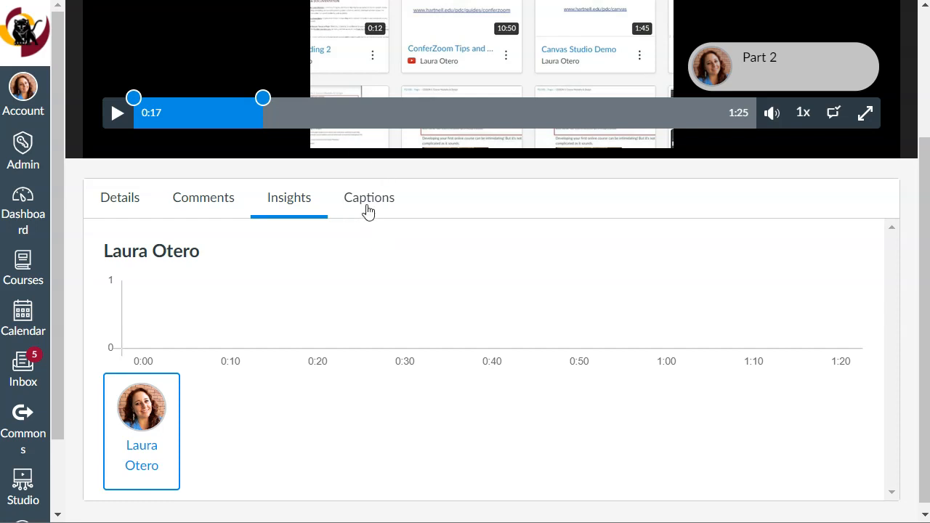
pyautogui.scroll(3, 392, 211)
pyautogui.scroll(-3, 567, 383)
pyautogui.moveTo(263, 106)
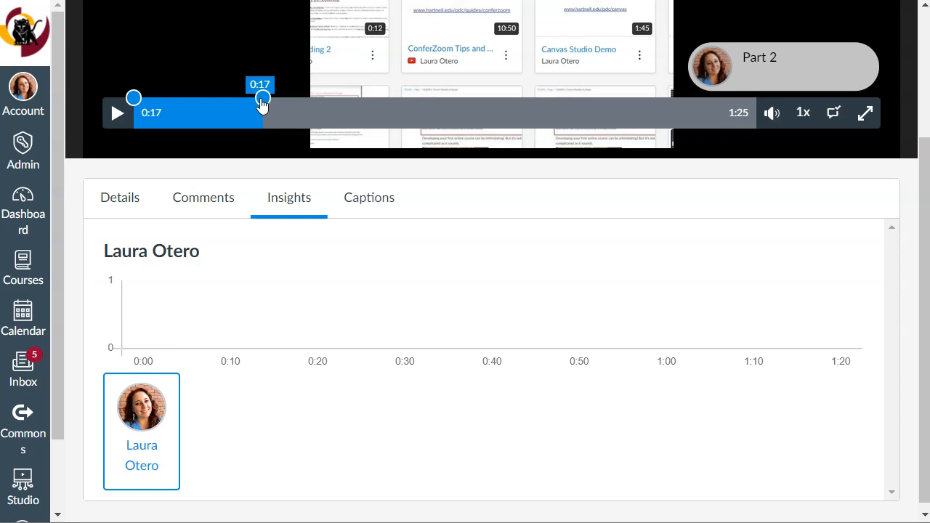
pyautogui.moveTo(140, 108)
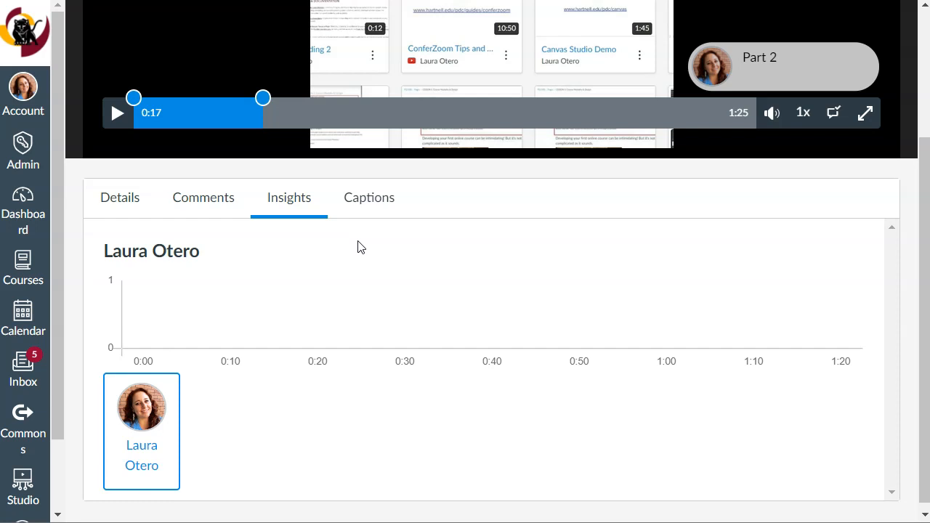
# Request automatic captions for the video with English as the spoken language.
pyautogui.click(374, 199)
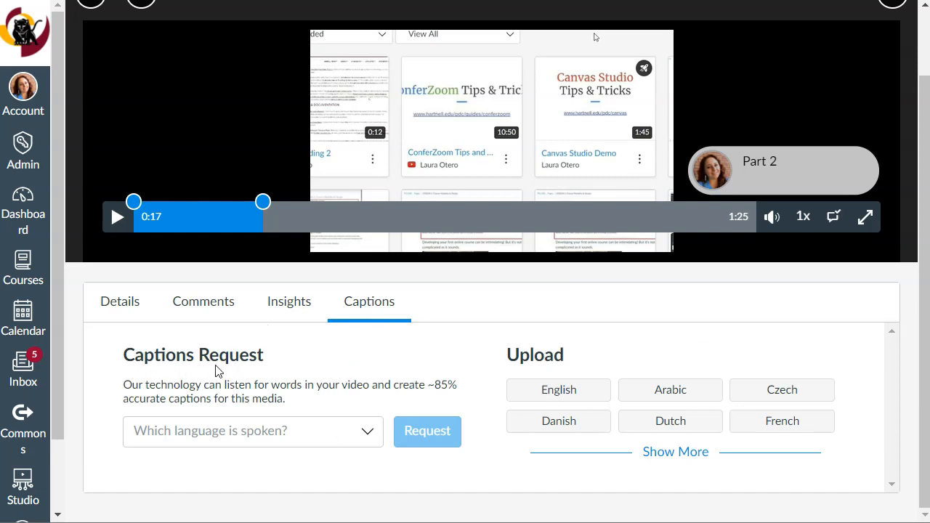
pyautogui.click(366, 434)
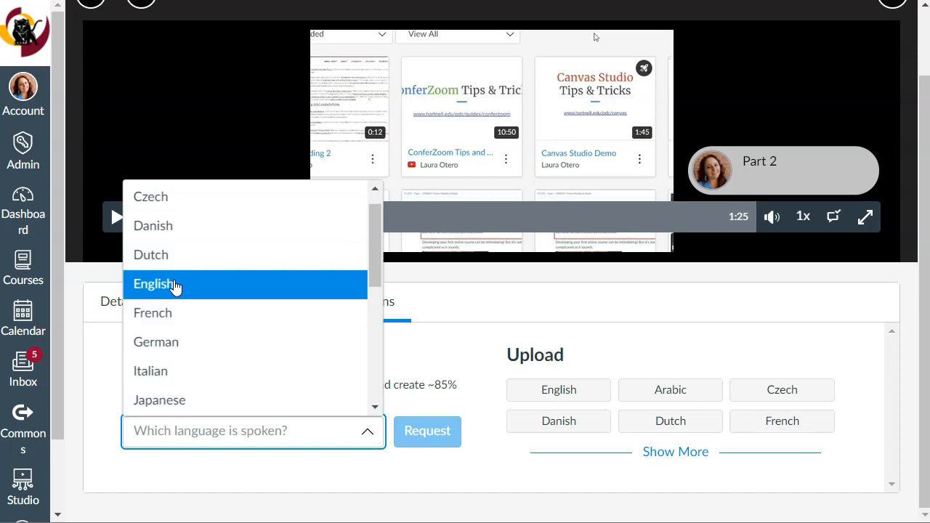
pyautogui.click(175, 285)
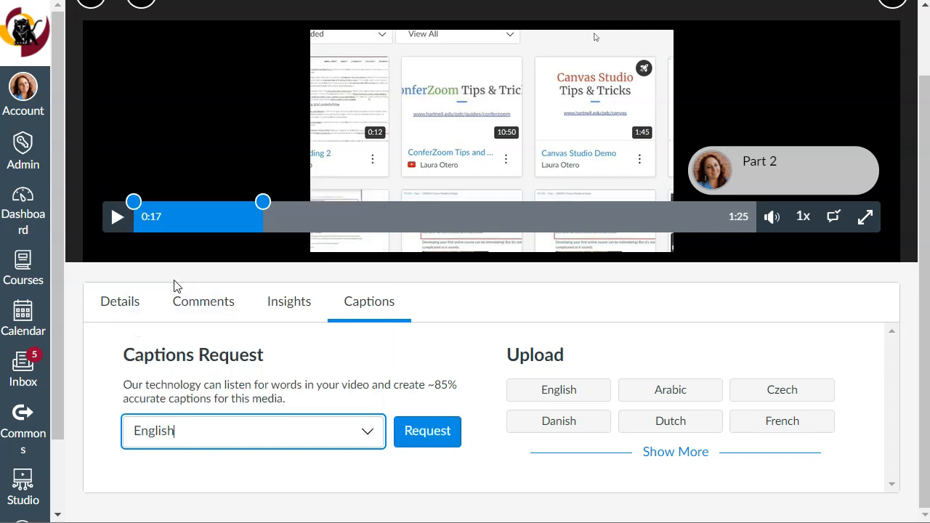
pyautogui.click(429, 436)
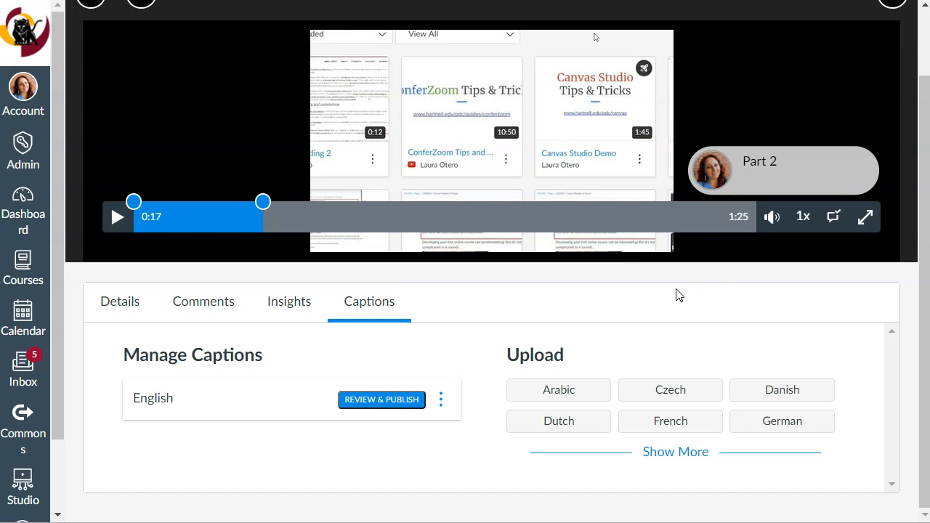
# Open the generated English captions for review and look through the time-stamped caption lines.
pyautogui.click(387, 401)
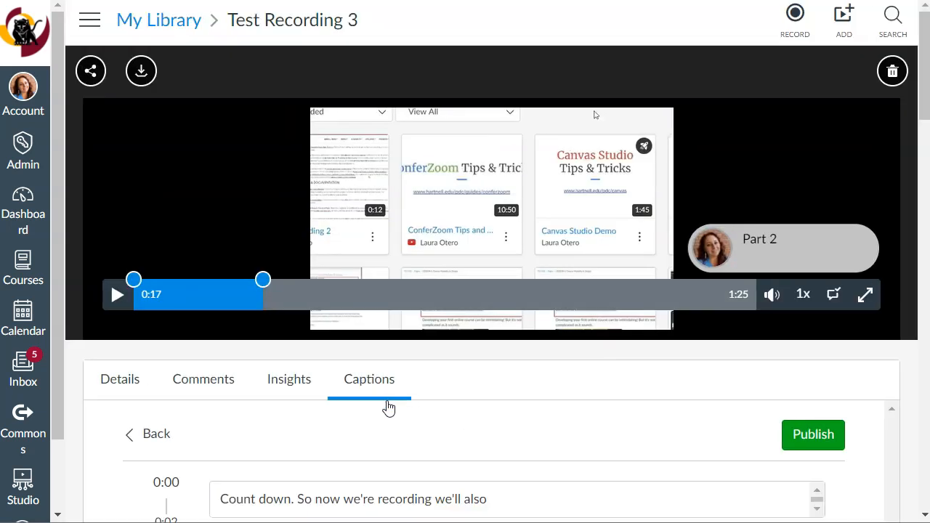
pyautogui.scroll(-3, 560, 385)
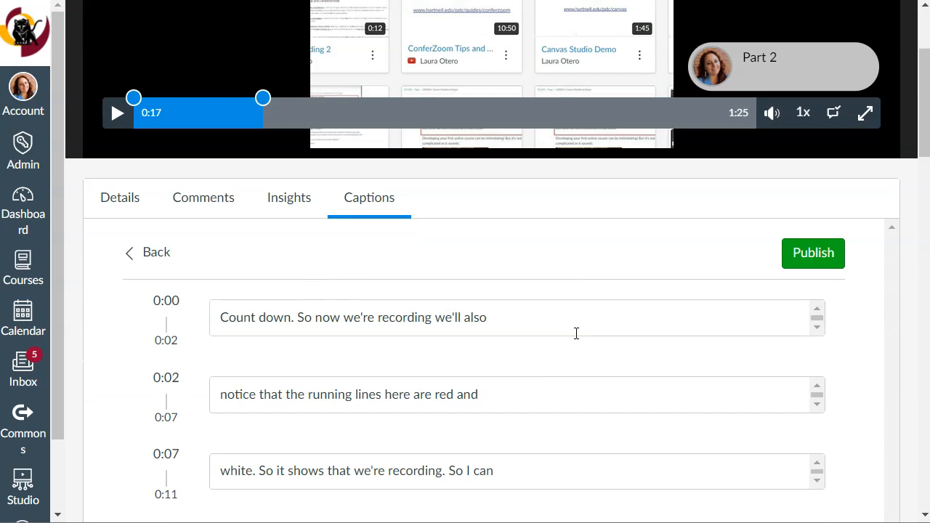
pyautogui.click(545, 317)
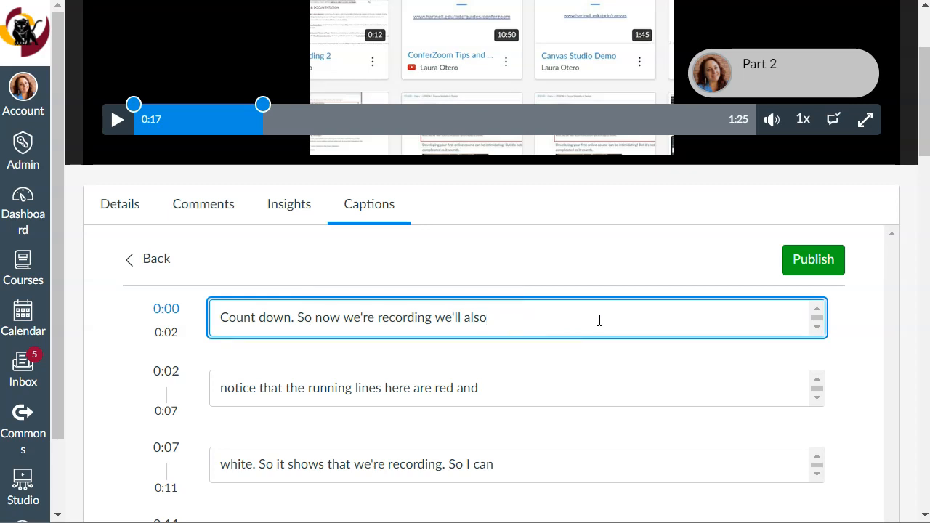
pyautogui.scroll(-3, 600, 320)
pyautogui.scroll(3, 550, 290)
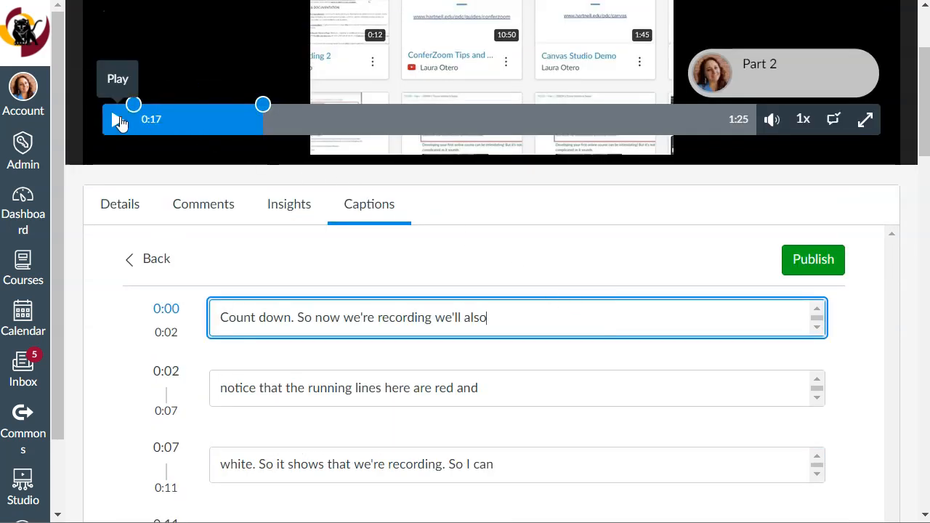
pyautogui.scroll(-2, 530, 336)
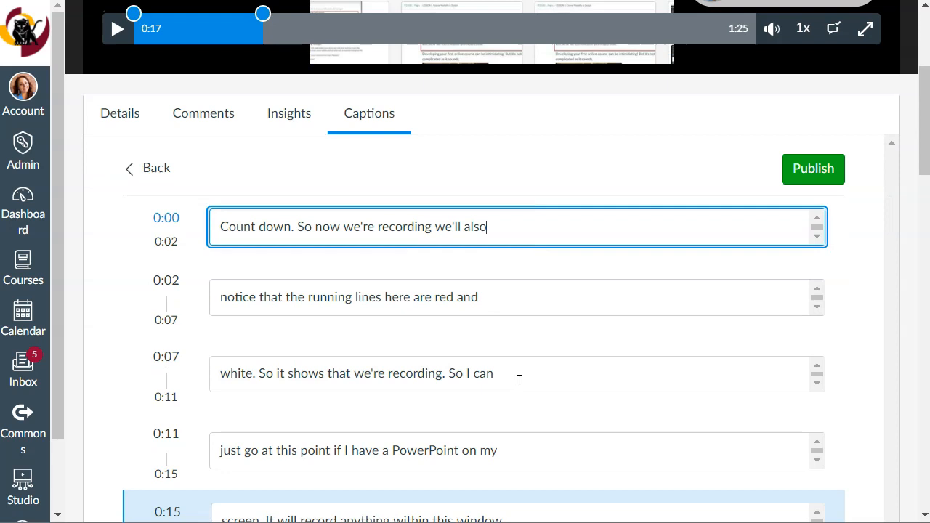
# Try replacing the final word of the 0:02 caption line with UPDATE and restore it to "and".
pyautogui.click(507, 294)
pyautogui.press('BackSpace')
pyautogui.press('BackSpace')
pyautogui.press('BackSpace')
pyautogui.write('UPDATE')
pyautogui.press('BackSpace')
pyautogui.press('BackSpace')
pyautogui.press('BackSpace')
pyautogui.press('BackSpace')
pyautogui.press('BackSpace')
pyautogui.press('BackSpace')
pyautogui.write('and')
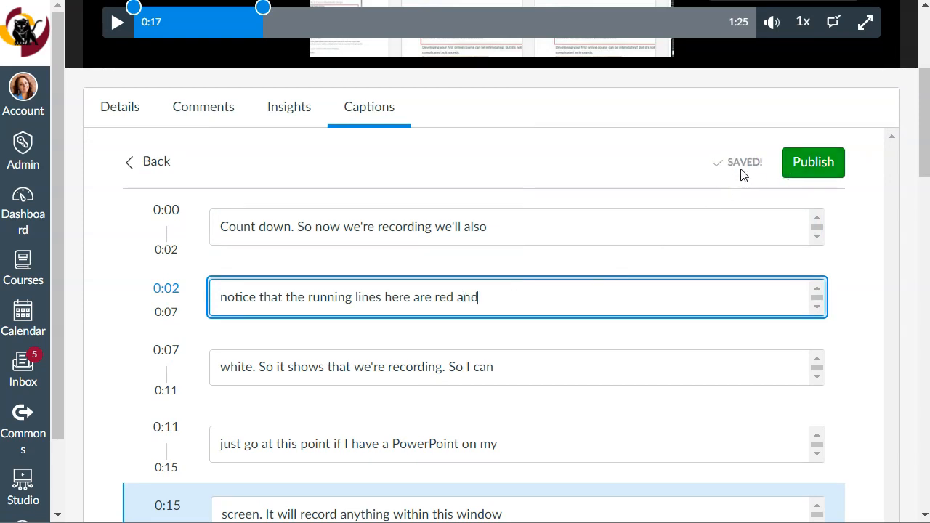
# Look over the remaining caption lines and publish the English captions.
pyautogui.scroll(-3, 751, 162)
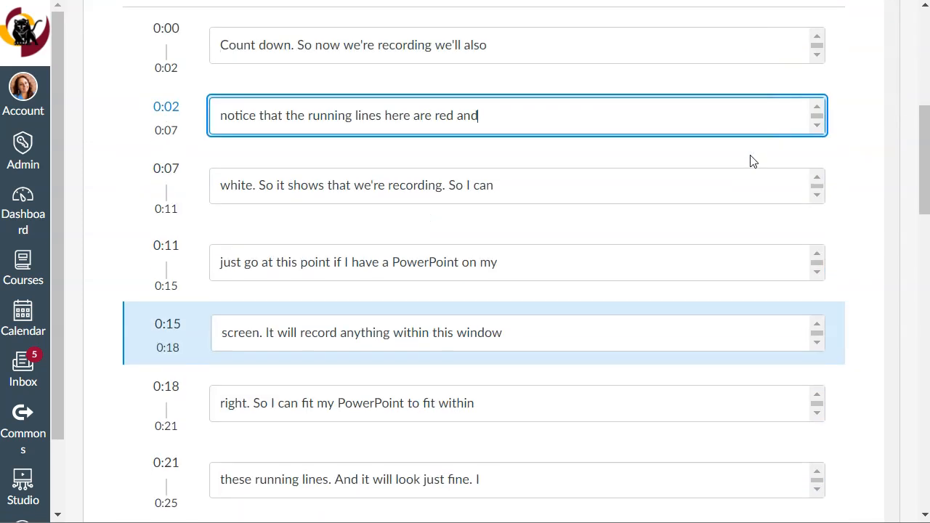
pyautogui.scroll(3, 752, 161)
pyautogui.click(814, 251)
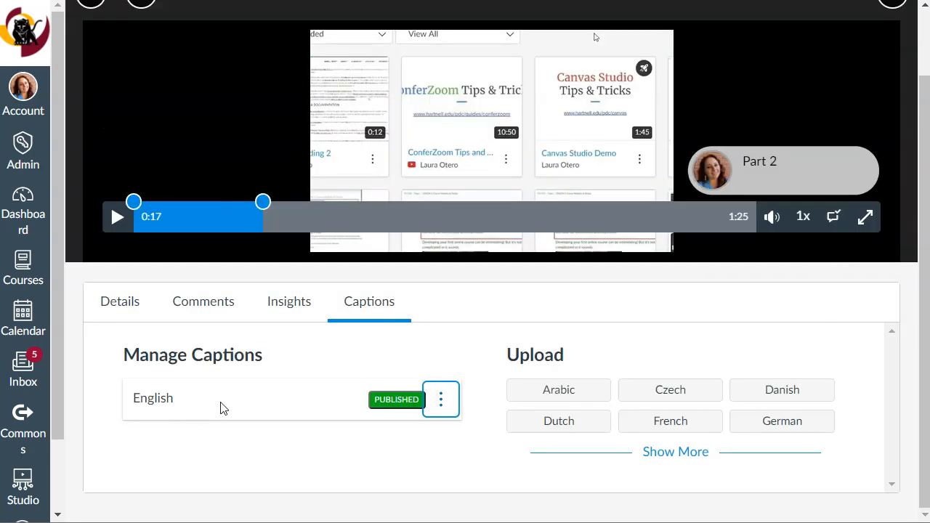
# Review the management options for the published English captions and the other caption languages offered for upload.
pyautogui.click(443, 399)
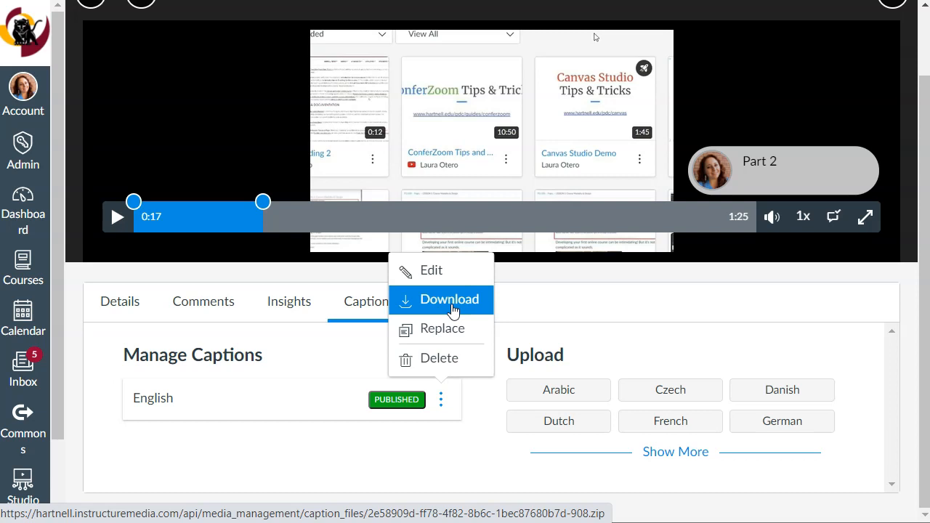
pyautogui.click(604, 315)
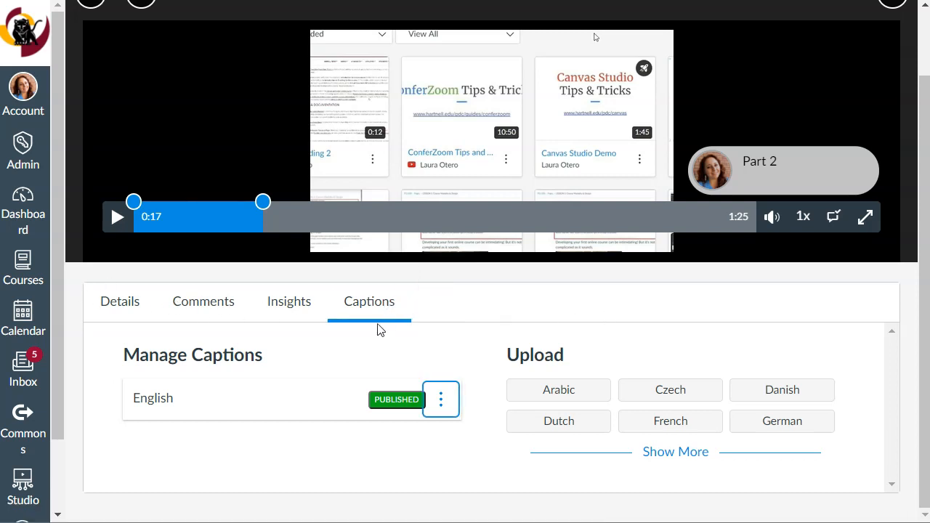
pyautogui.scroll(1, 723, 327)
pyautogui.scroll(2, 723, 326)
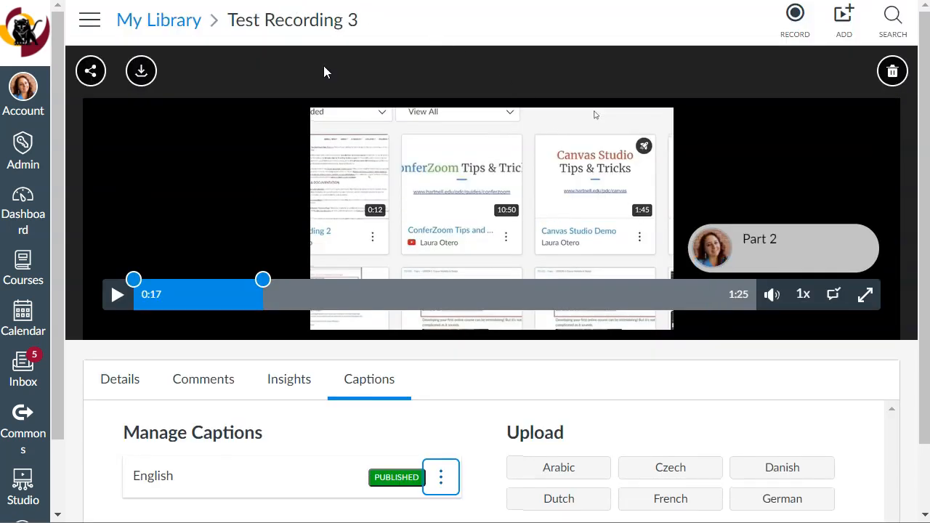
pyautogui.scroll(-2, 474, 211)
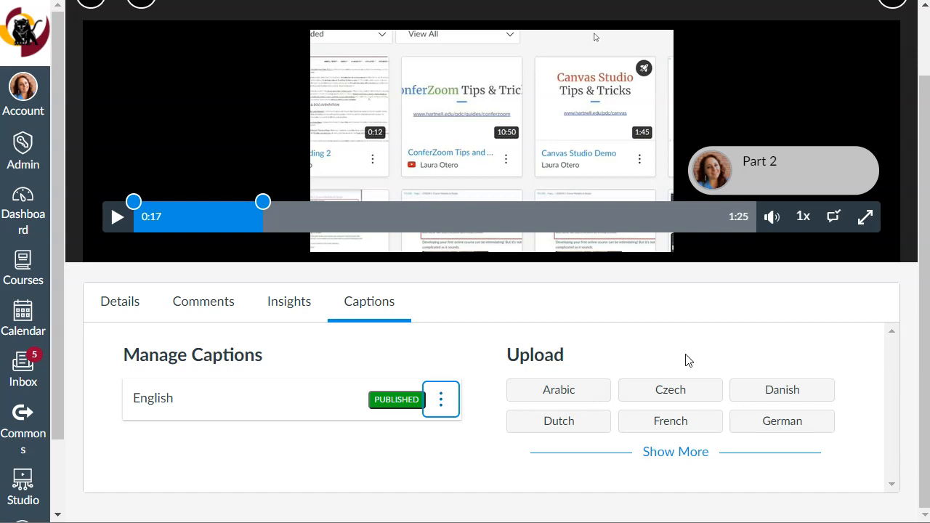
pyautogui.scroll(2, 687, 360)
pyautogui.scroll(-2, 675, 356)
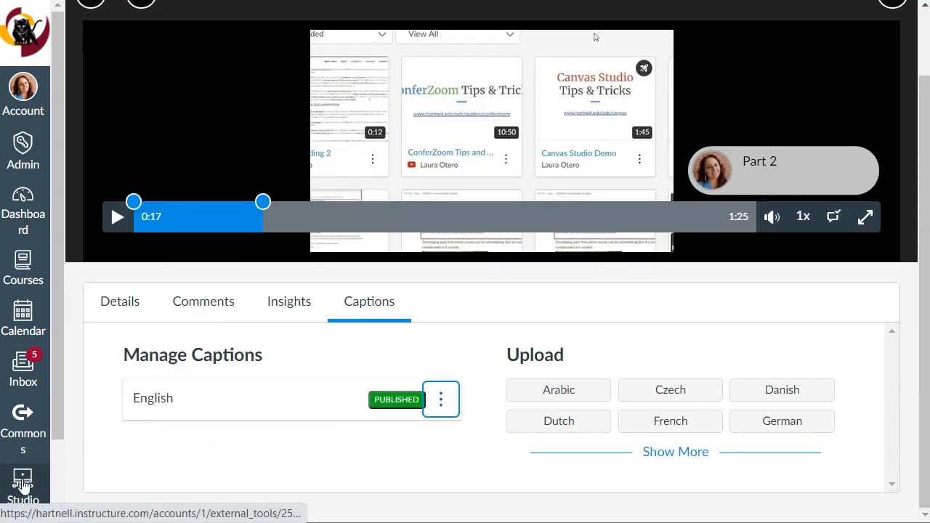
pyautogui.scroll(1, 671, 305)
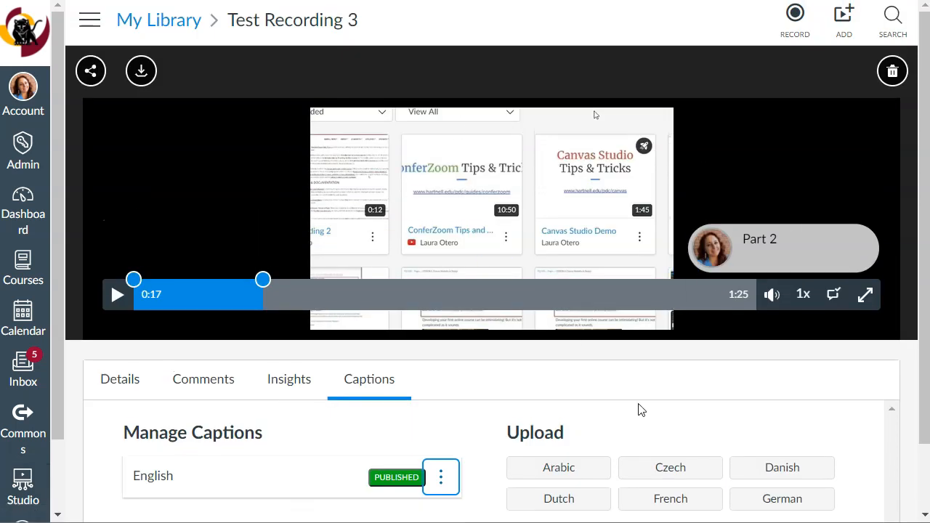
pyautogui.scroll(-1, 637, 409)
# Return to the Studio library and start a new video quiz from Test Recording 3.
pyautogui.click(21, 485)
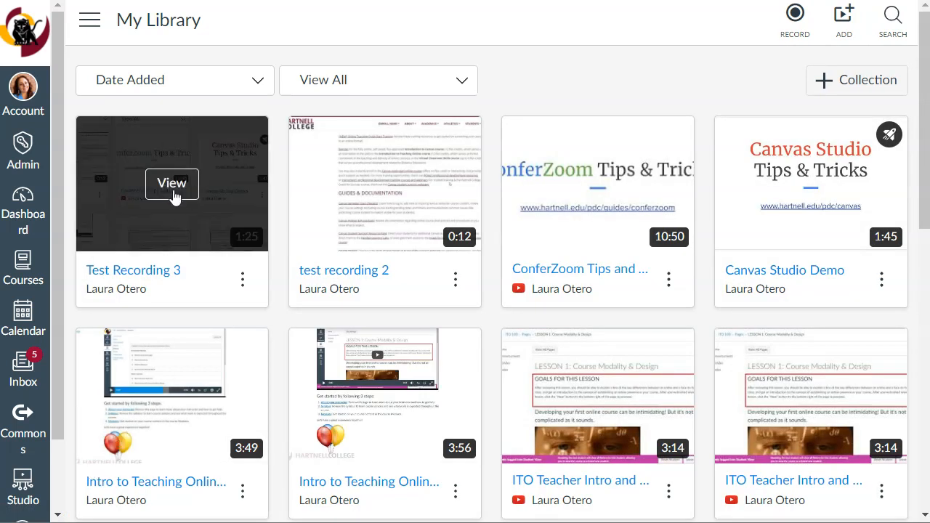
pyautogui.click(244, 284)
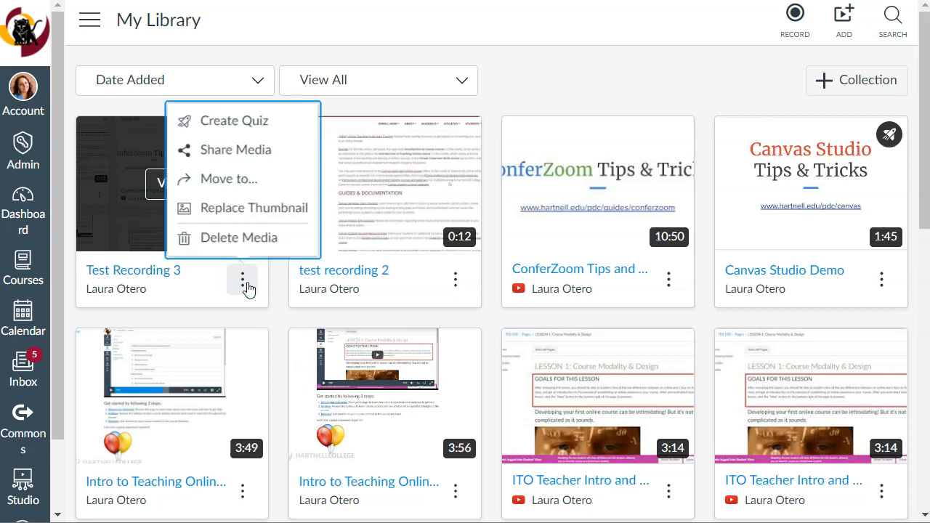
pyautogui.click(266, 123)
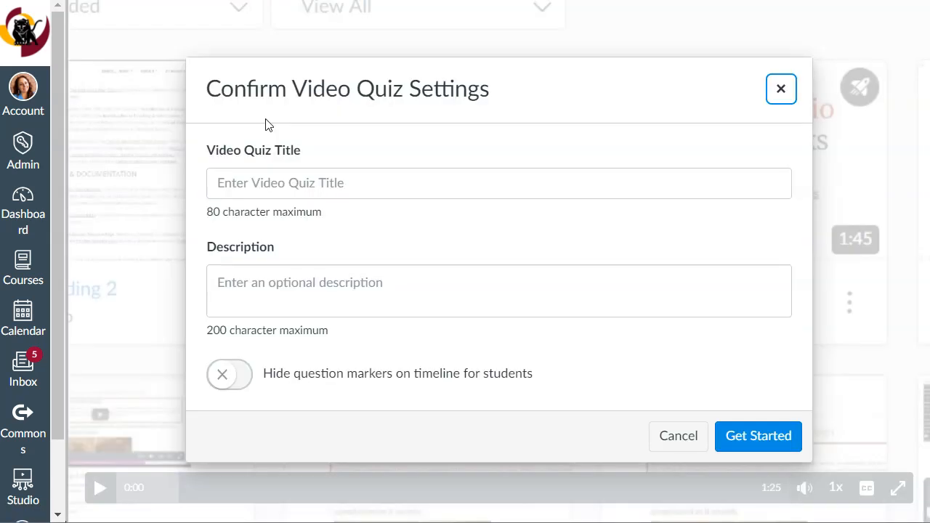
# Title the video quiz Pop Quiz and open its editor, with hiding of question markers for students switched off.
pyautogui.click(336, 179)
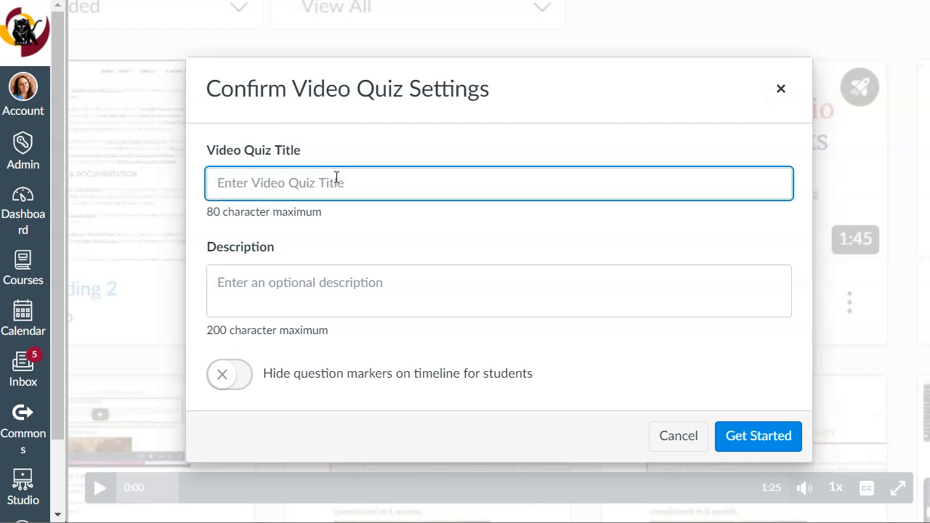
pyautogui.write('Po')
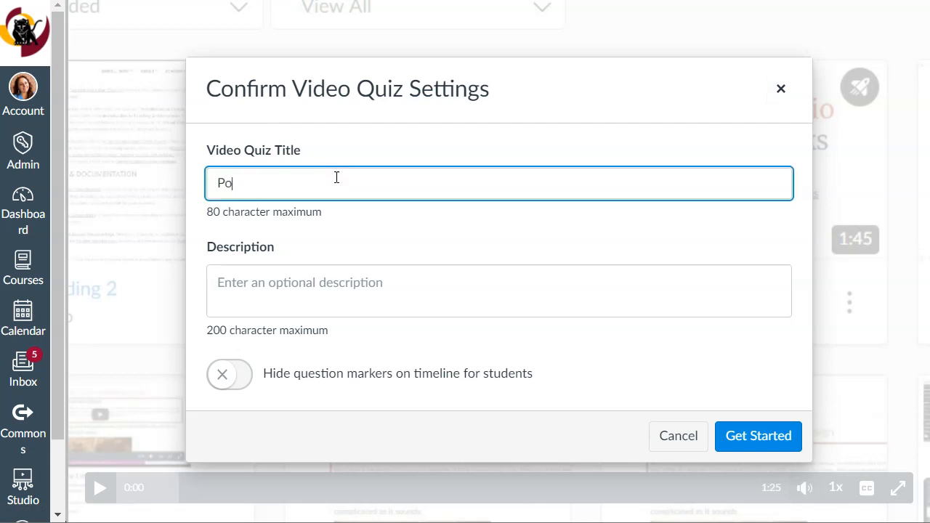
pyautogui.write('p Quiz')
pyautogui.moveTo(263, 373); pyautogui.dragTo(609, 376)
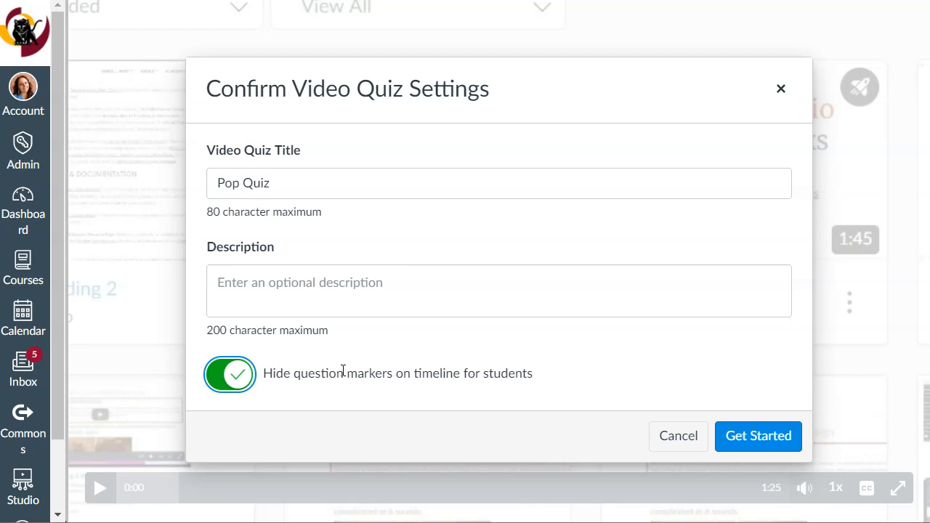
pyautogui.click(244, 384)
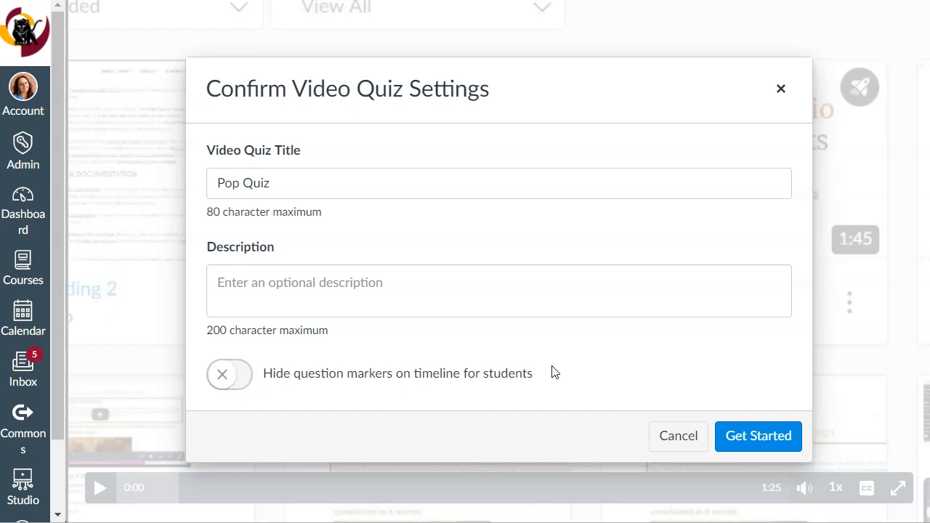
pyautogui.click(777, 439)
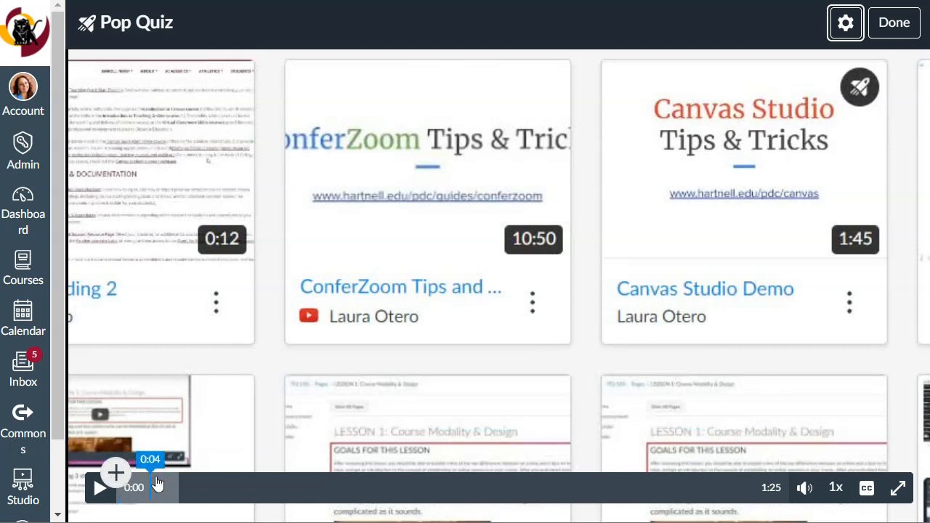
# Add a Multiple Answer question at 1:03 on the Pop Quiz video timeline.
pyautogui.click(211, 487)
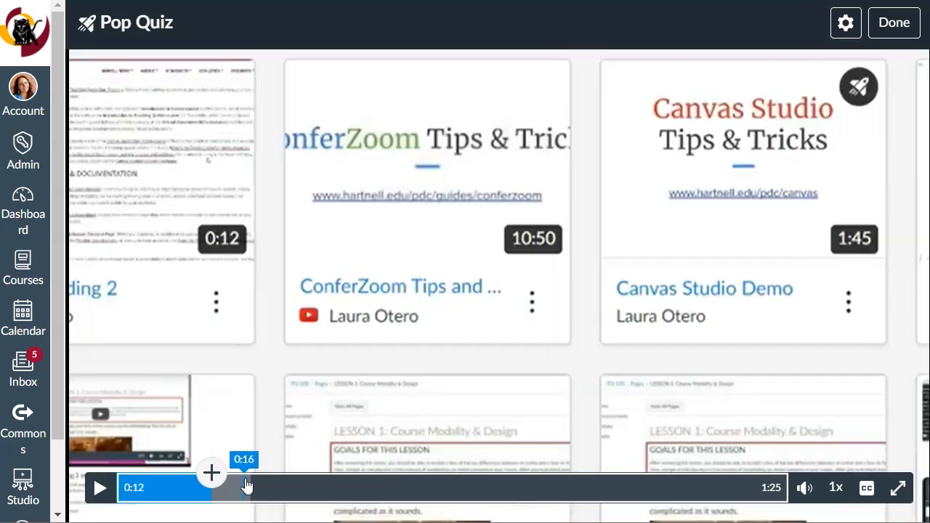
pyautogui.click(361, 487)
pyautogui.click(544, 489)
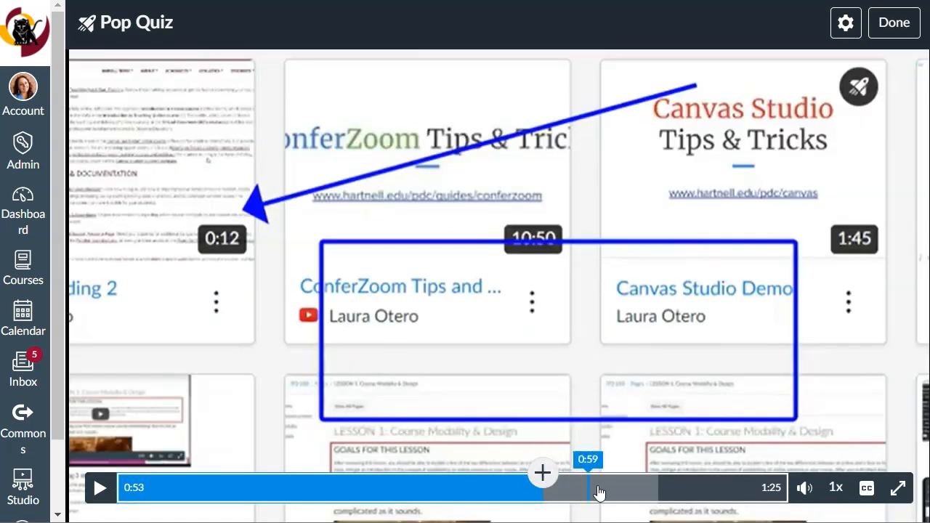
pyautogui.click(619, 488)
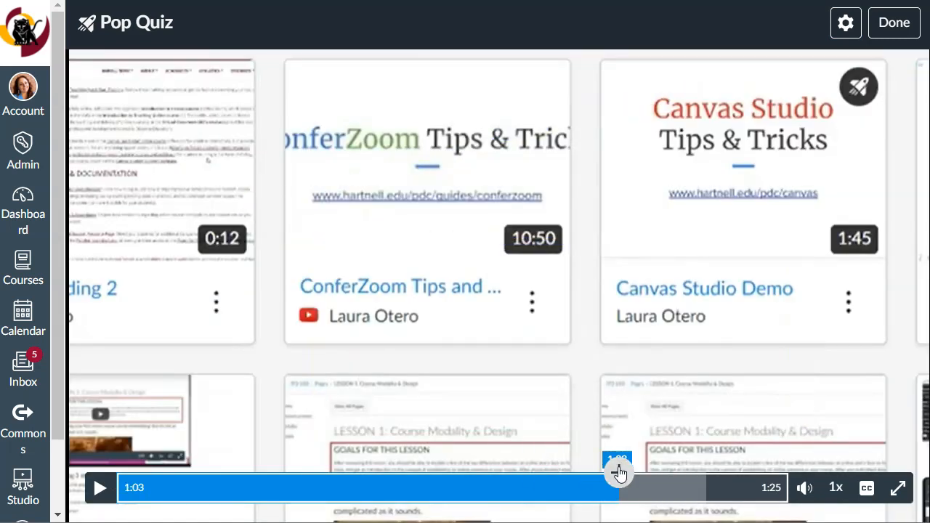
pyautogui.click(619, 473)
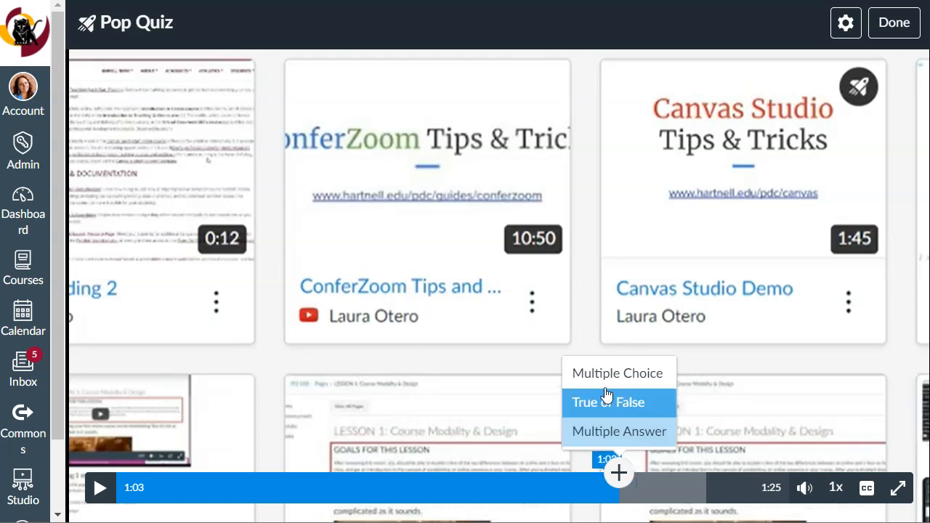
pyautogui.click(634, 436)
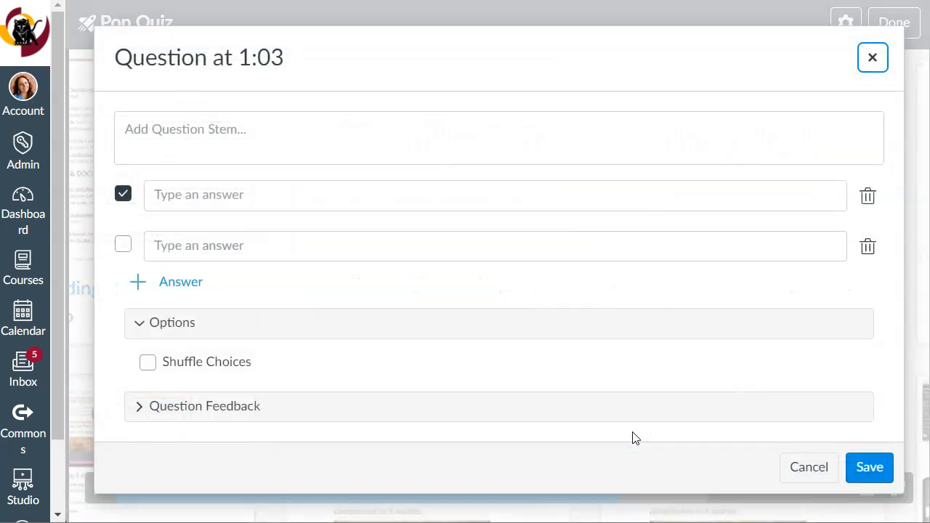
# Enter the question stem "Are you paying attention?" with the answers "Yes", "No" and "Maybe... who's askin?".
pyautogui.click(176, 136)
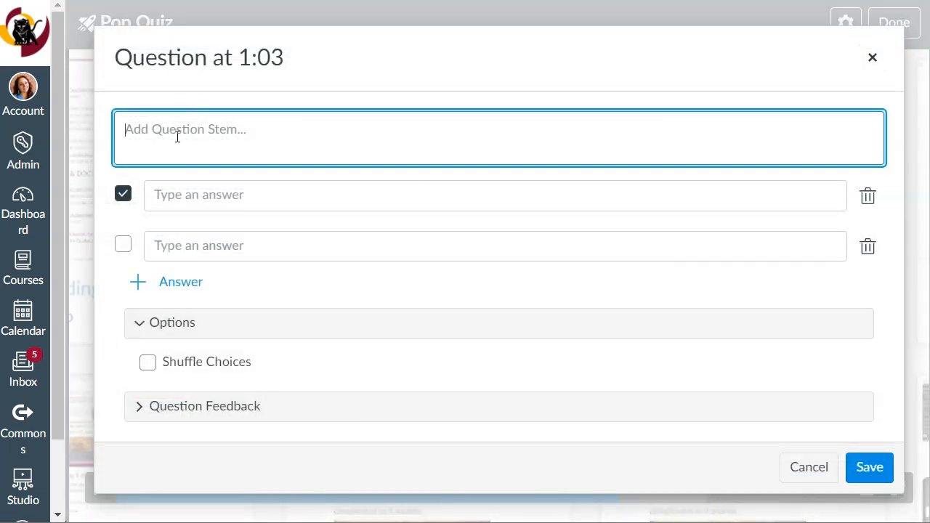
pyautogui.write('Are you paying attention?')
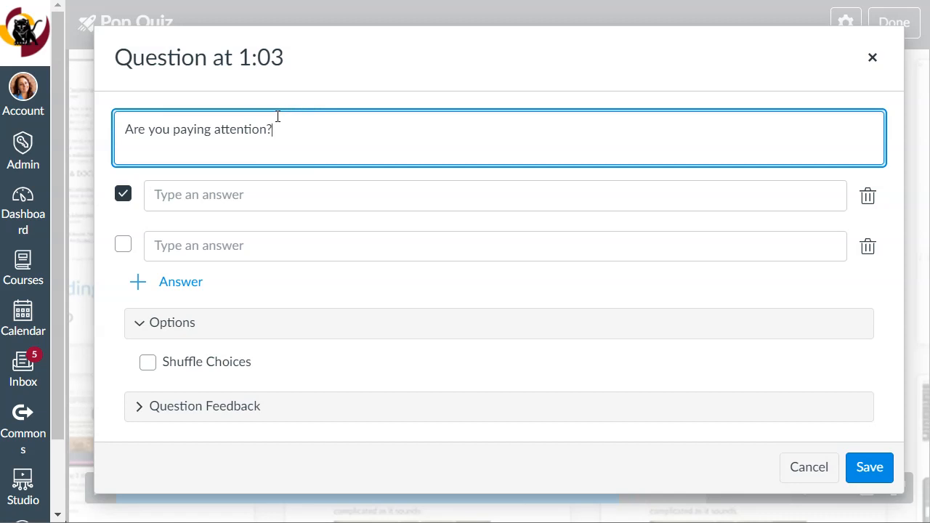
pyautogui.click(202, 197)
pyautogui.write('Yes')
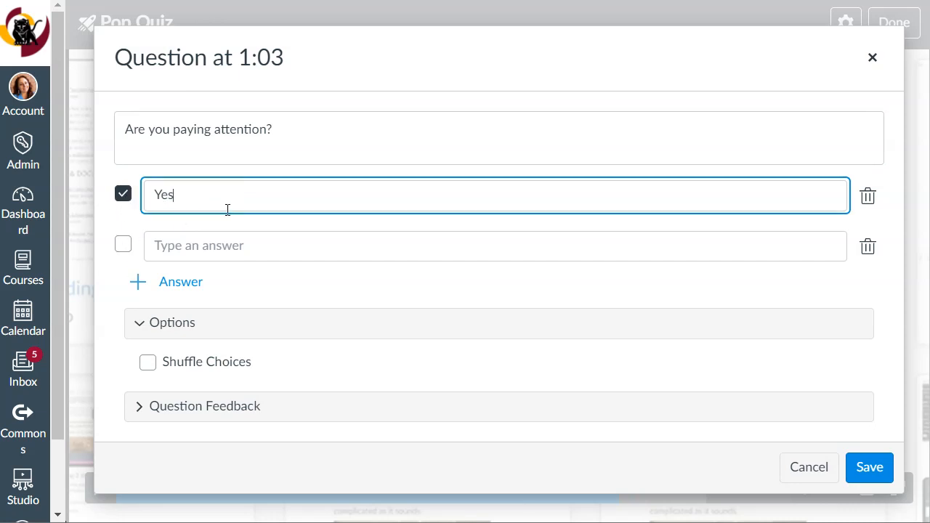
pyautogui.click(174, 250)
pyautogui.write('No')
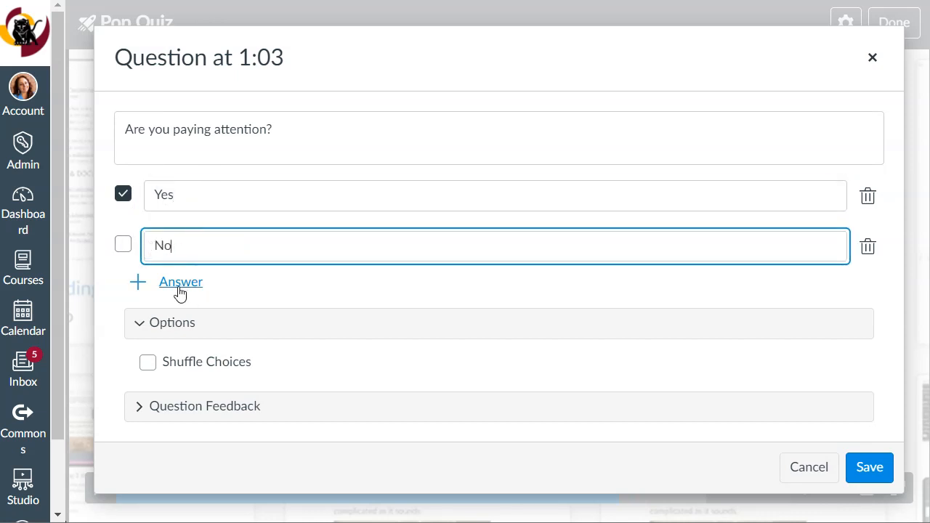
pyautogui.click(180, 283)
pyautogui.write('May')
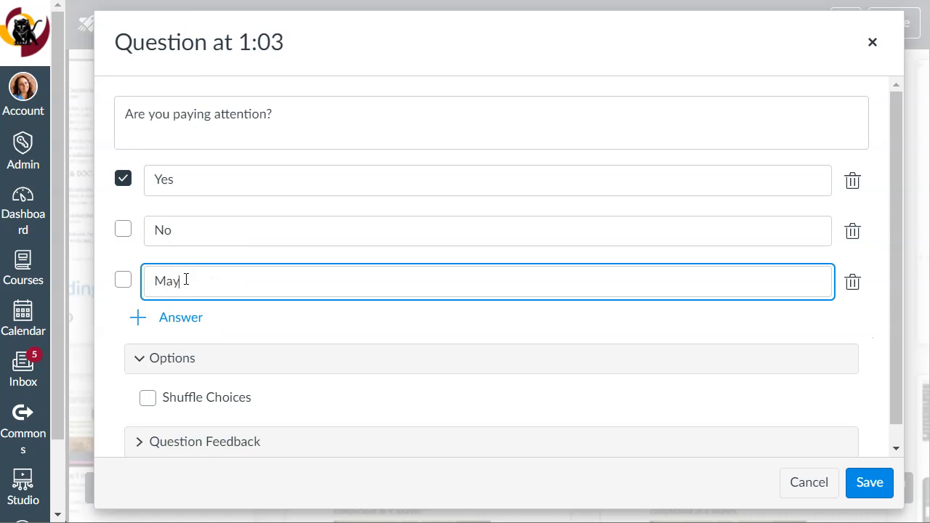
pyautogui.write("be... who's askin?")
# Try marking "Maybe... who's askin?" as an additional correct answer and withdraw the mark.
pyautogui.click(122, 280)
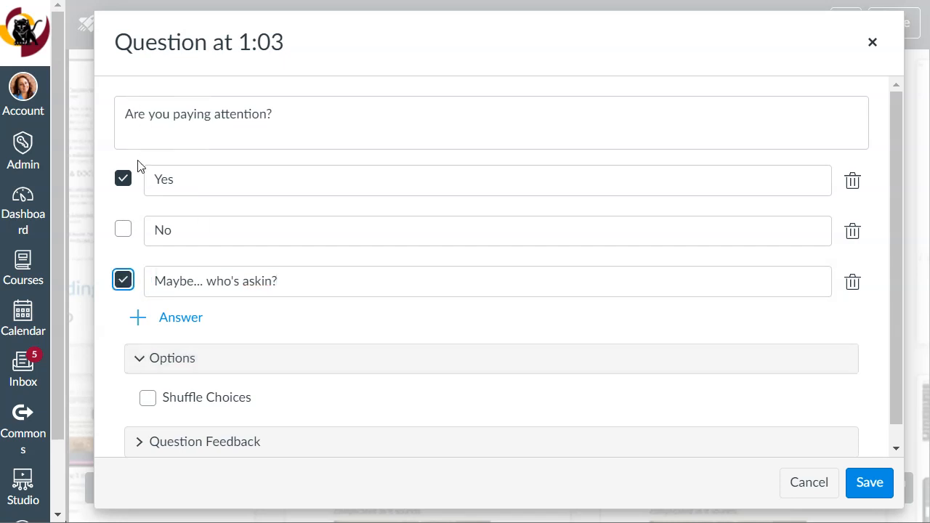
pyautogui.scroll(-1, 189, 266)
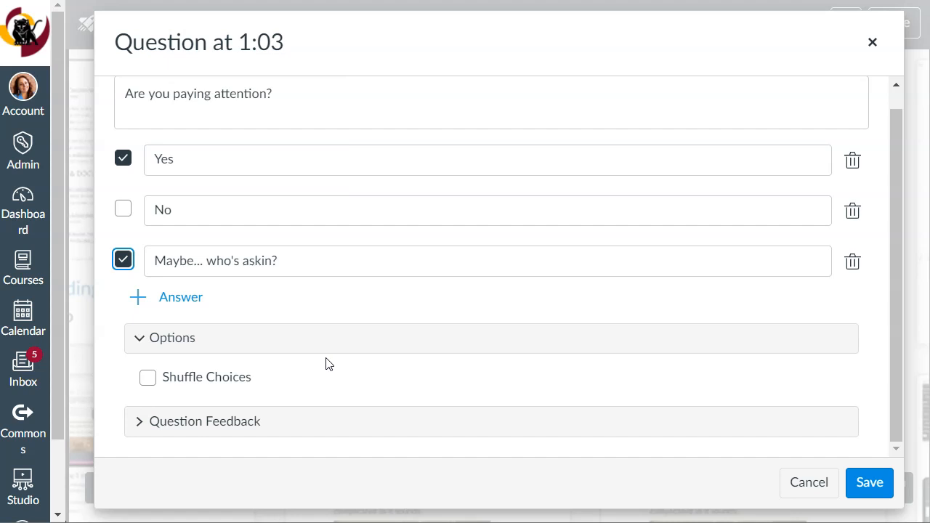
pyautogui.click(123, 260)
pyautogui.scroll(1, 255, 244)
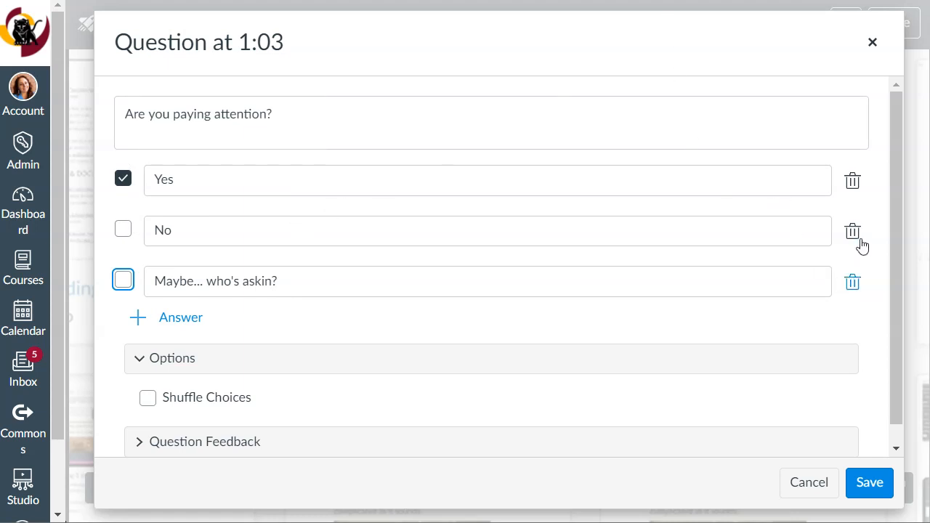
# Turn on Shuffle Choices for the question and add a fourth answer reading "All of the above".
pyautogui.scroll(-1, 388, 266)
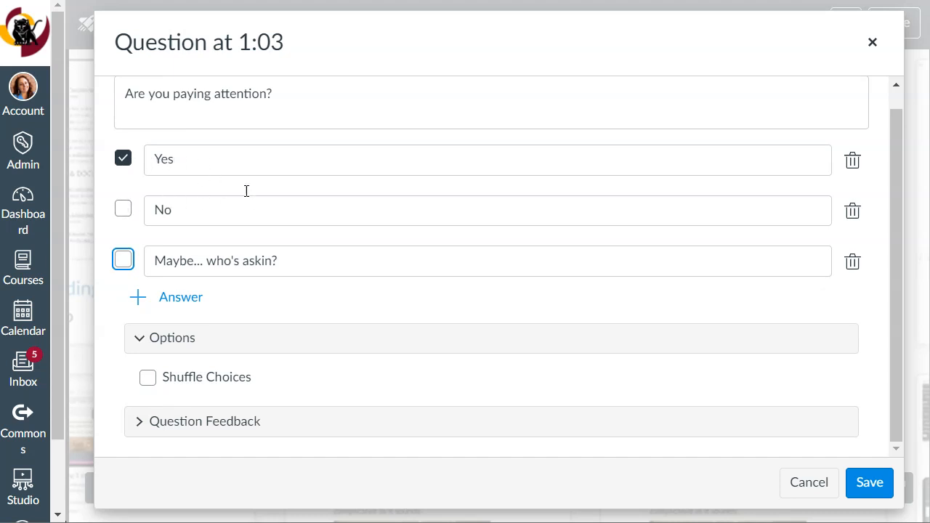
pyautogui.click(147, 380)
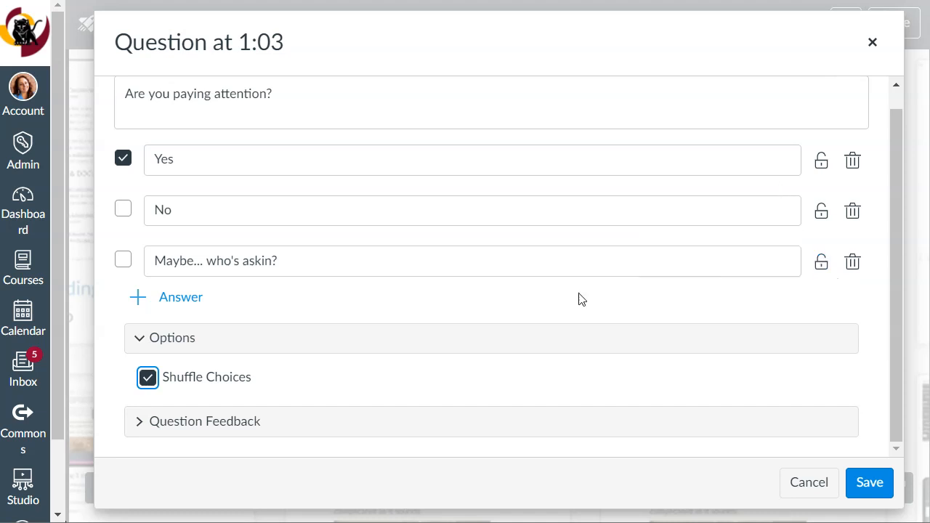
pyautogui.click(180, 301)
pyautogui.write('All of the above')
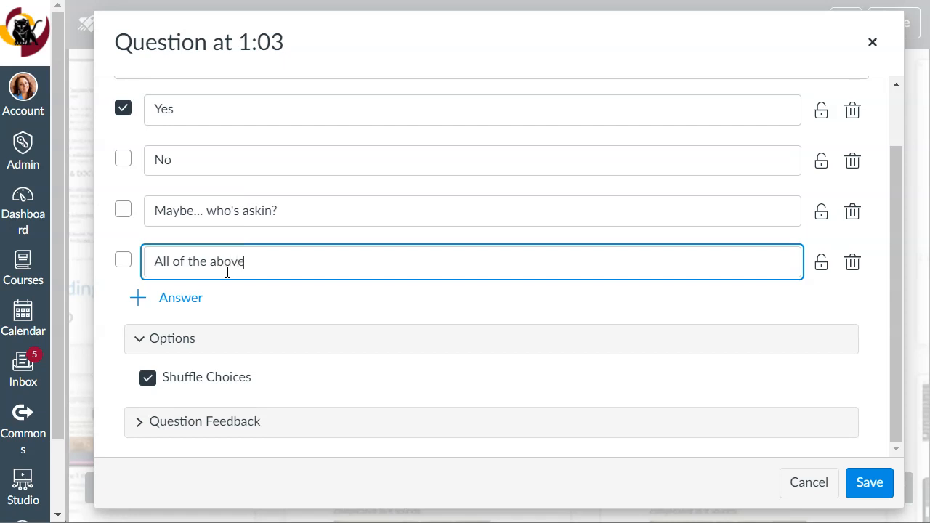
# Make "All of the above" the only correct answer, with its position left unlocked for shuffling.
pyautogui.click(823, 265)
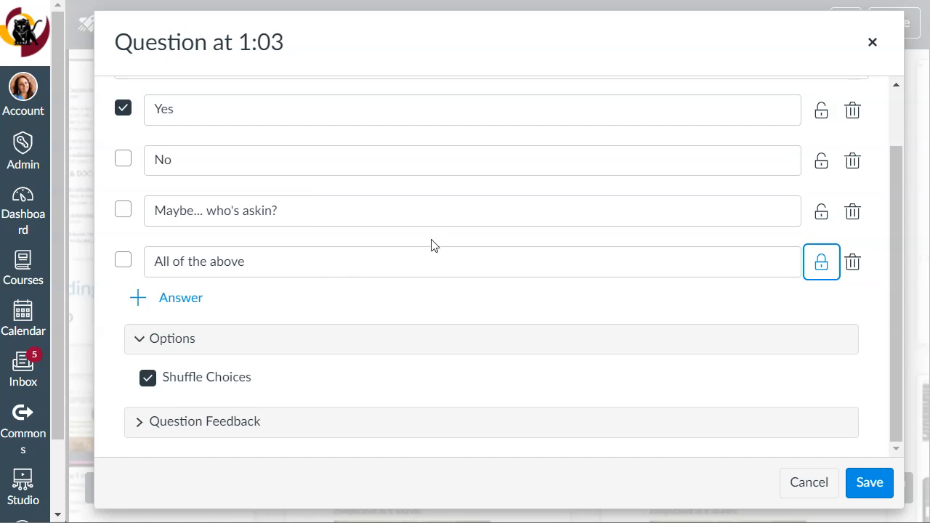
pyautogui.click(817, 127)
pyautogui.click(123, 260)
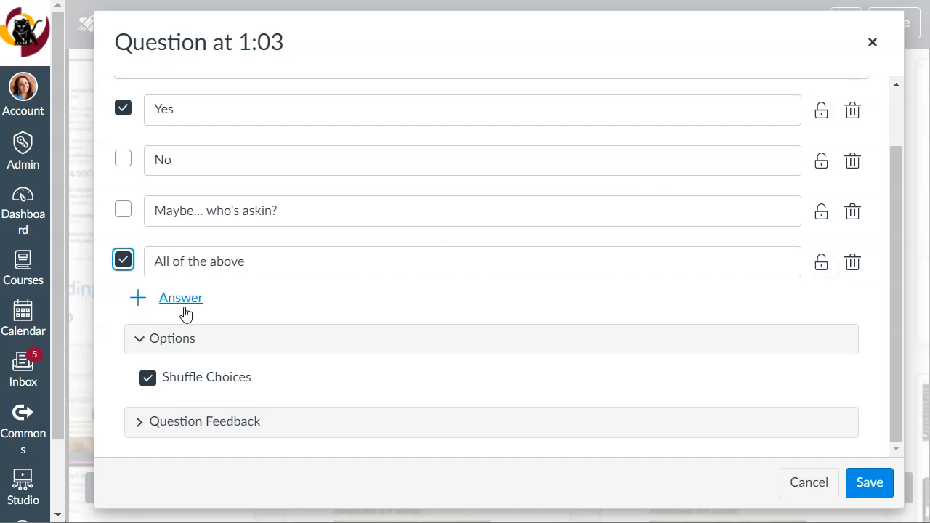
pyautogui.click(123, 108)
# Add question feedback of "Great job!" for a correct answer and ":(" for an incorrect one, leaving general feedback empty.
pyautogui.click(208, 428)
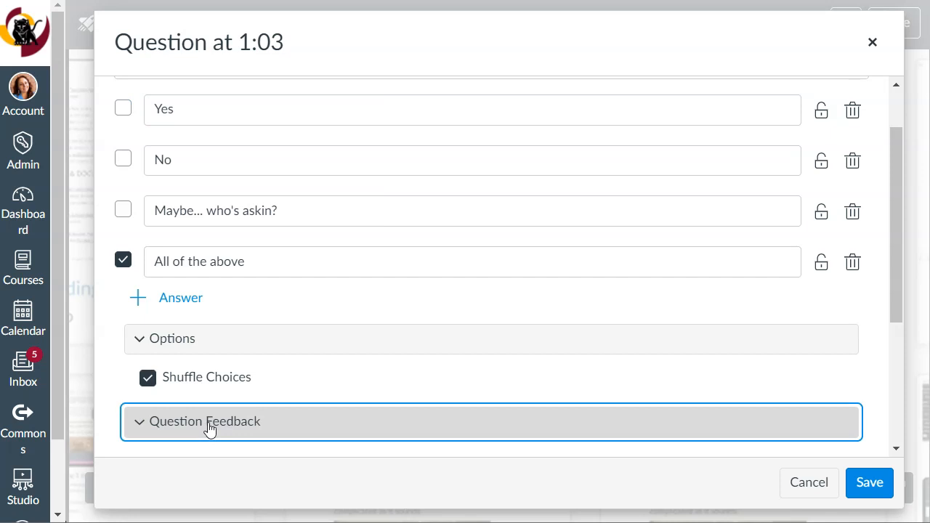
pyautogui.scroll(-2, 370, 365)
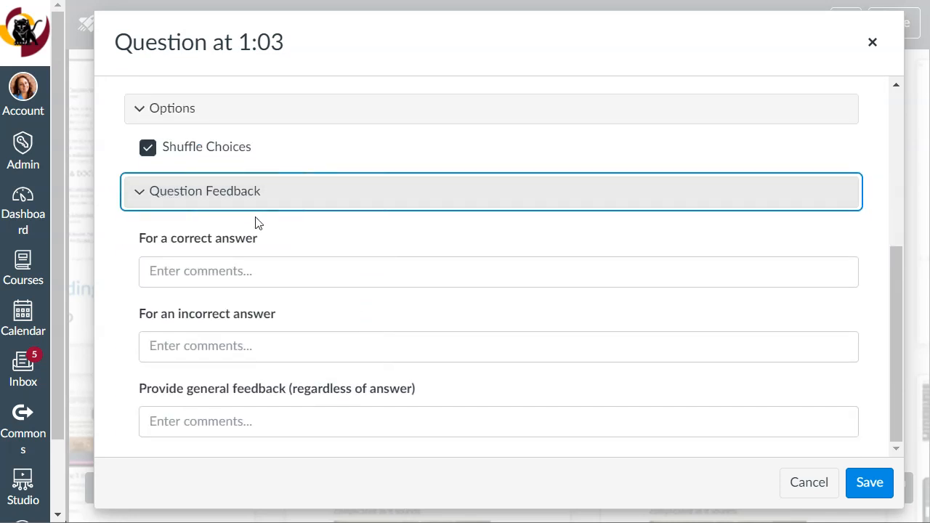
pyautogui.click(219, 273)
pyautogui.write('F')
pyautogui.press('BackSpace')
pyautogui.write('Great job!')
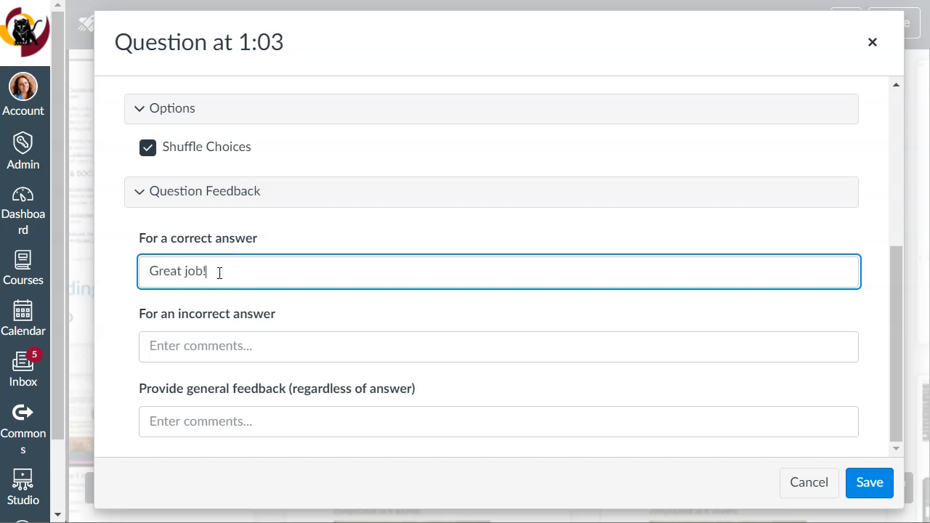
pyautogui.click(268, 335)
pyautogui.write(':(')
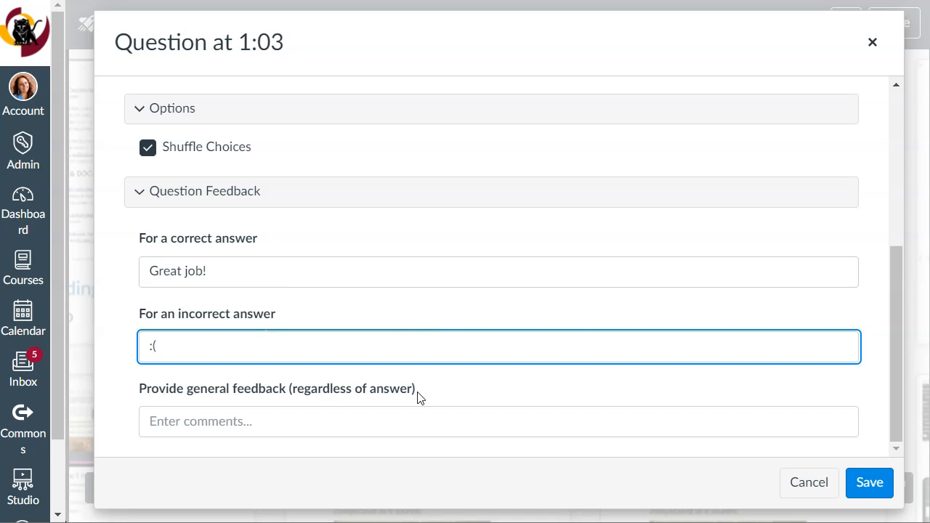
pyautogui.click(384, 420)
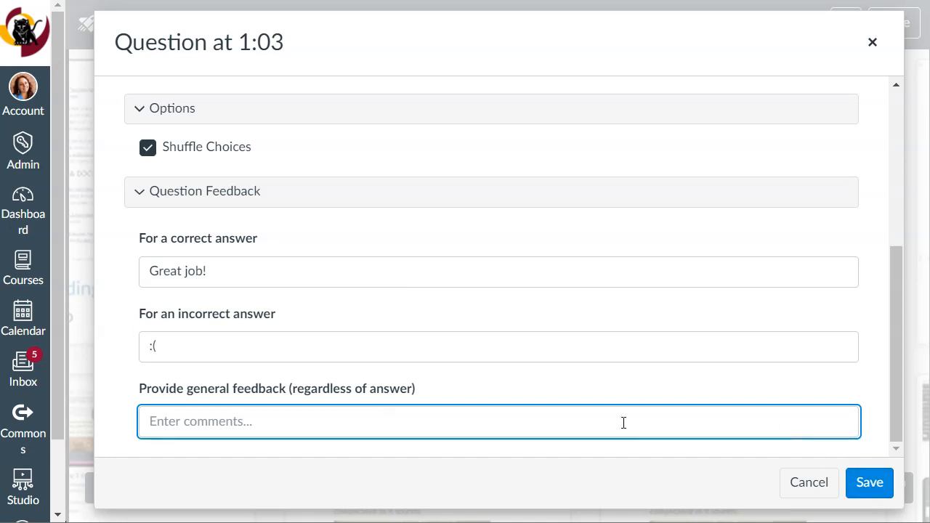
# Save the question at 1:03 and finish editing the Pop Quiz.
pyautogui.click(877, 488)
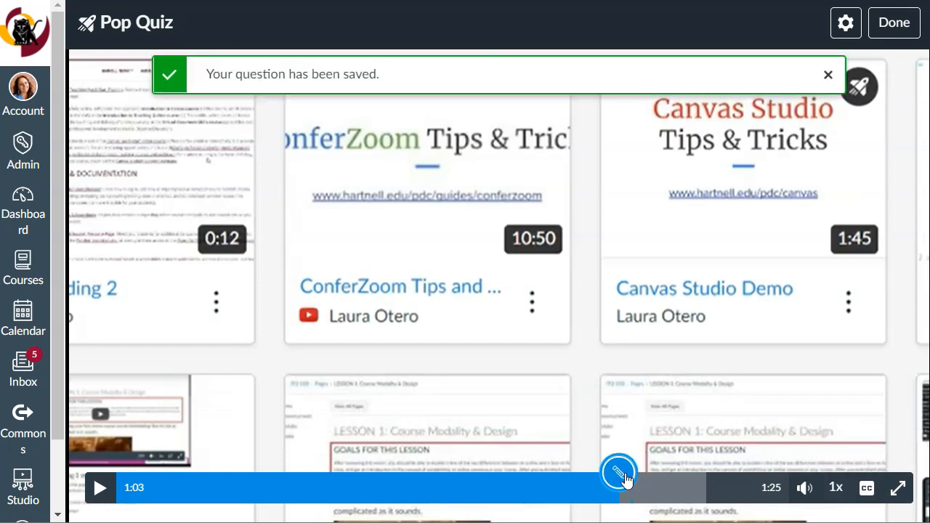
pyautogui.click(708, 492)
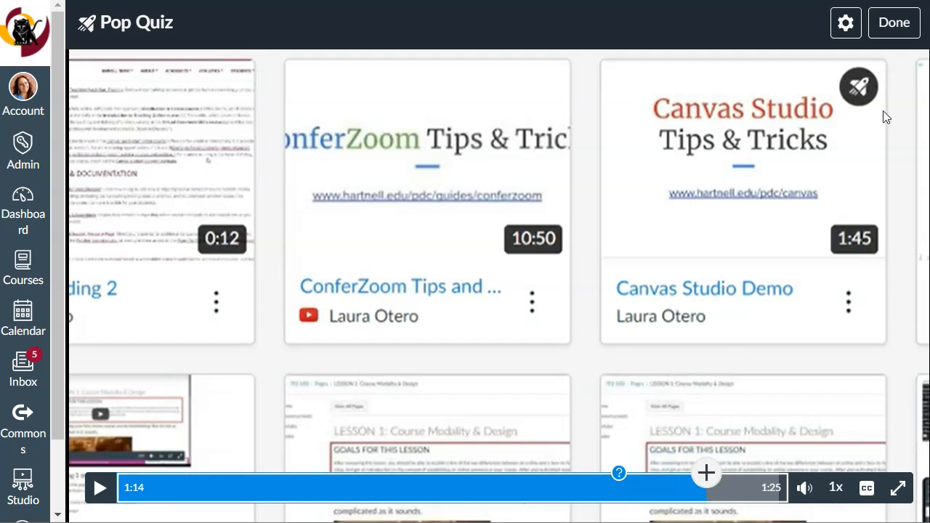
pyautogui.click(886, 36)
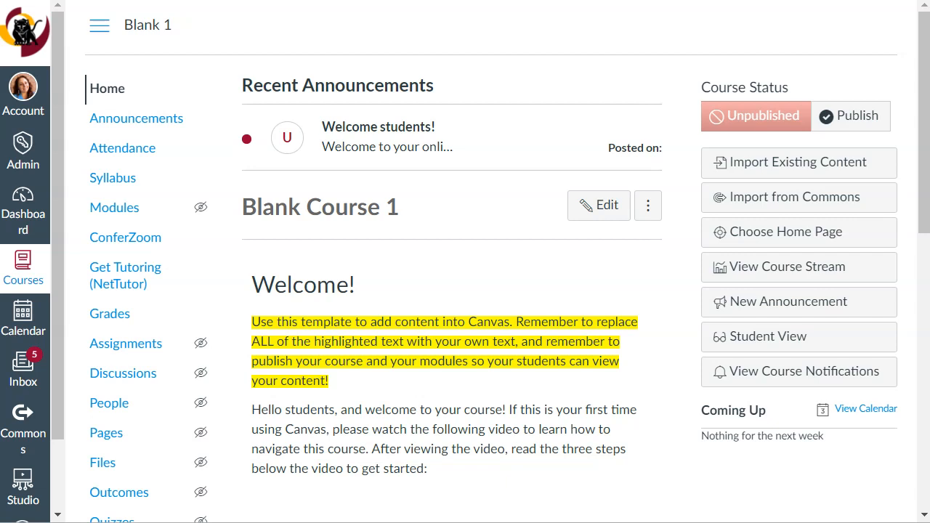
# Open the Week 1 Lesson page from the modules of the Blank 1 course for editing.
pyautogui.click(133, 212)
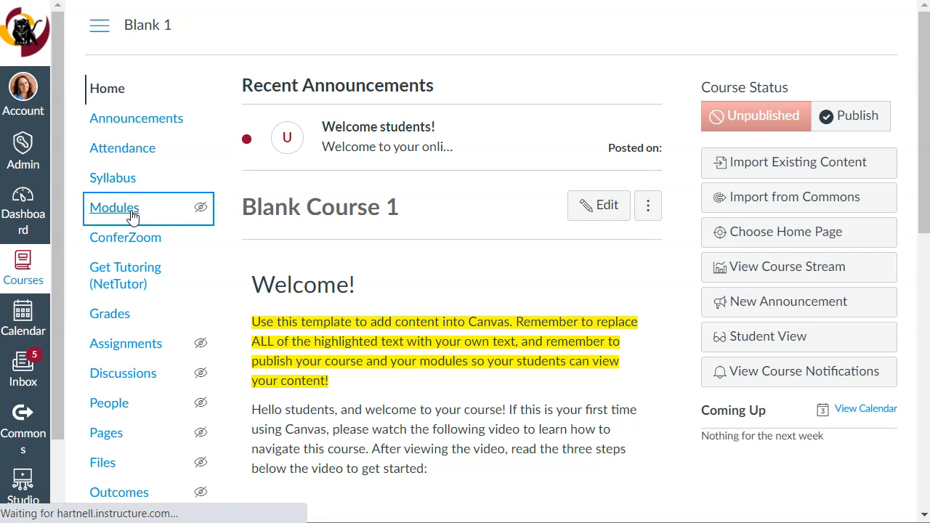
pyautogui.scroll(-4, 377, 327)
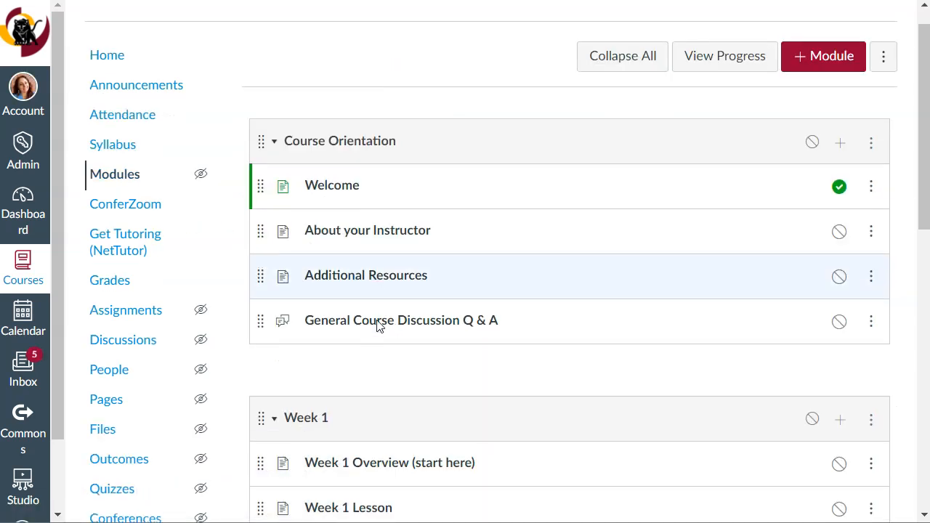
pyautogui.scroll(-1, 376, 327)
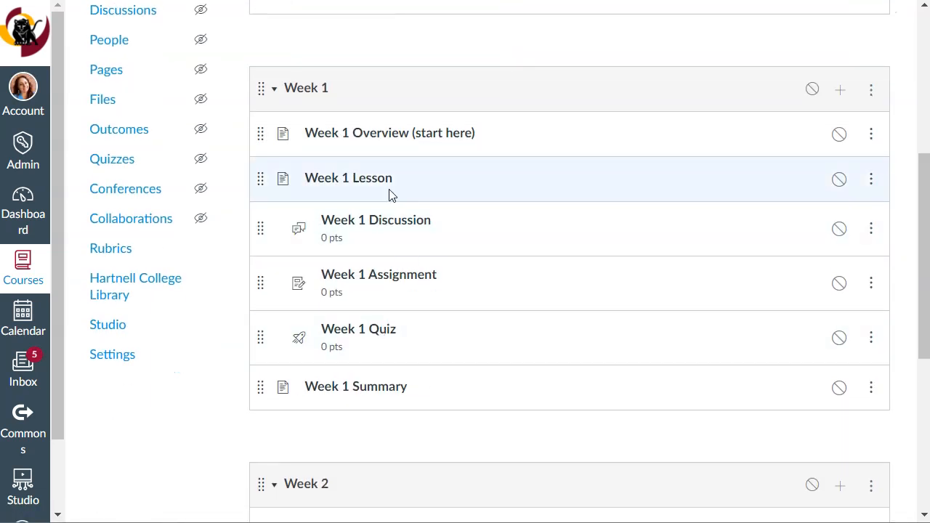
pyautogui.click(344, 187)
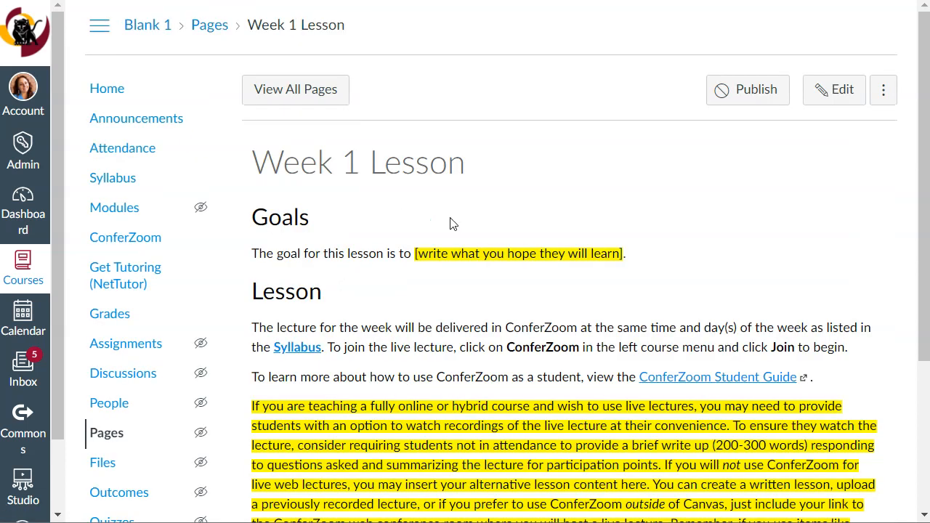
pyautogui.click(823, 106)
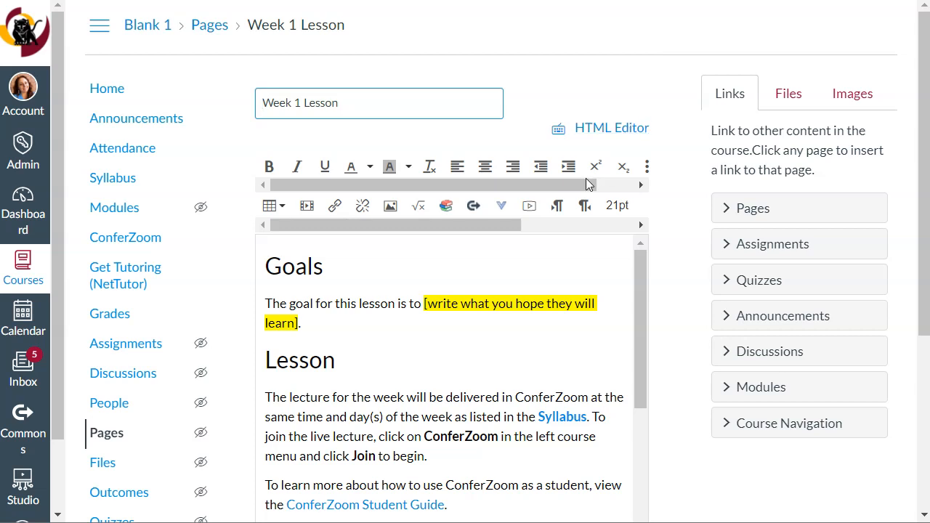
# Delete all the template text below the Lesson heading in the Week 1 Lesson page.
pyautogui.scroll(-3, 512, 312)
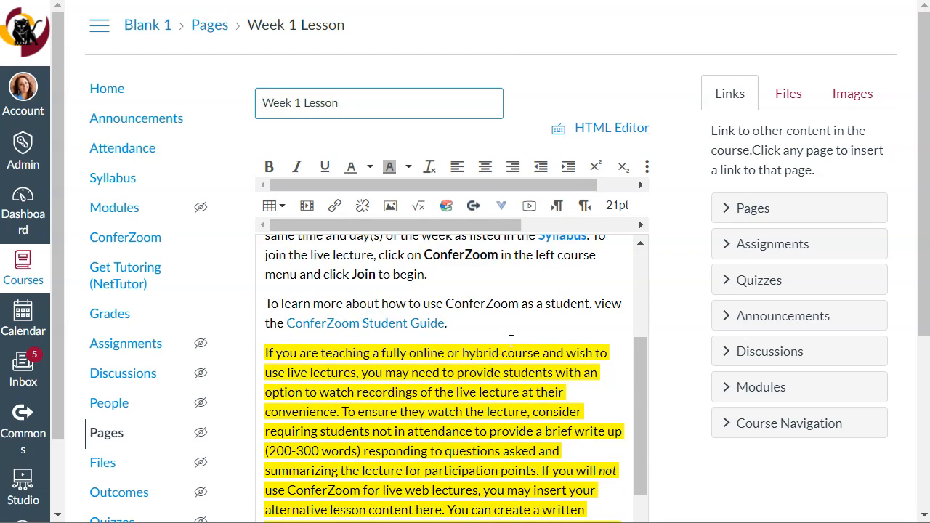
pyautogui.scroll(3, 513, 342)
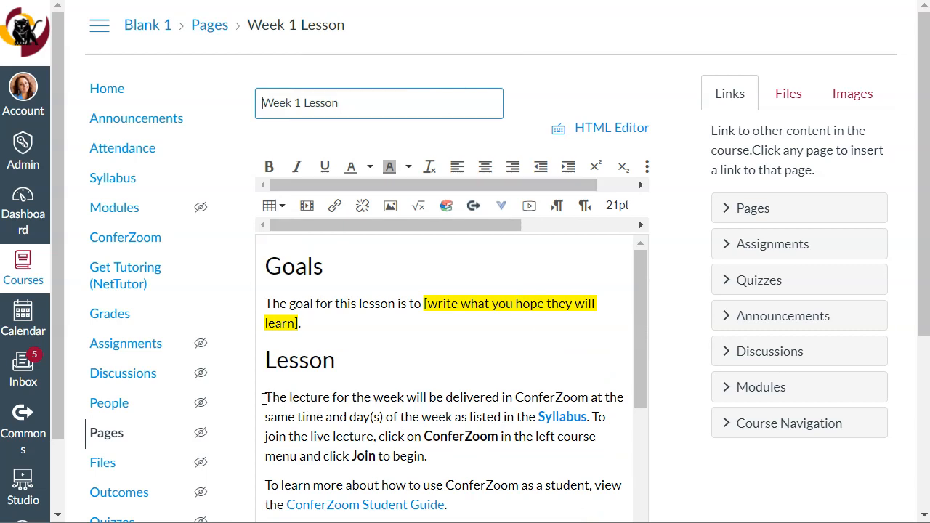
pyautogui.moveTo(262, 397); pyautogui.dragTo(594, 392)
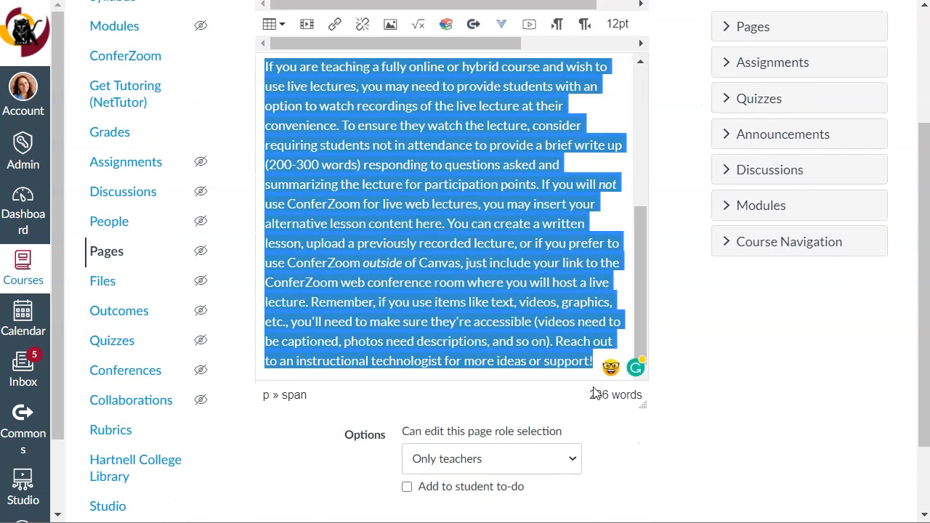
pyautogui.press('BackSpace')
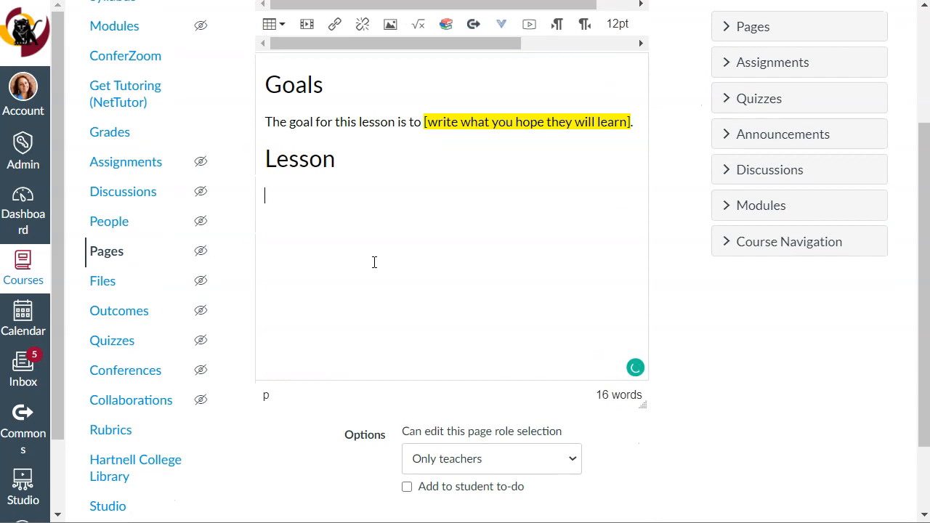
# Write "For this week's lecture, please watch the video embedded below by clicking "Play"." under the Lesson heading and start a new paragraph.
pyautogui.write('For this week\'s lecture, please watch the video embedded below by clicking "Play".')
pyautogui.press('Return')
# Choose Test Recording 3 from the Canvas Studio library for embedding in the page, leaving comments allowed and the download option off.
pyautogui.scroll(2, 374, 262)
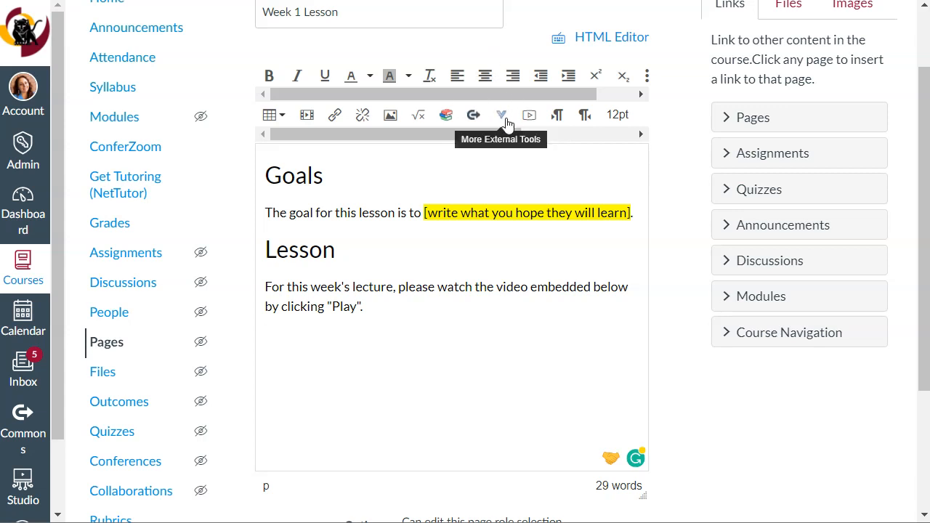
pyautogui.click(503, 115)
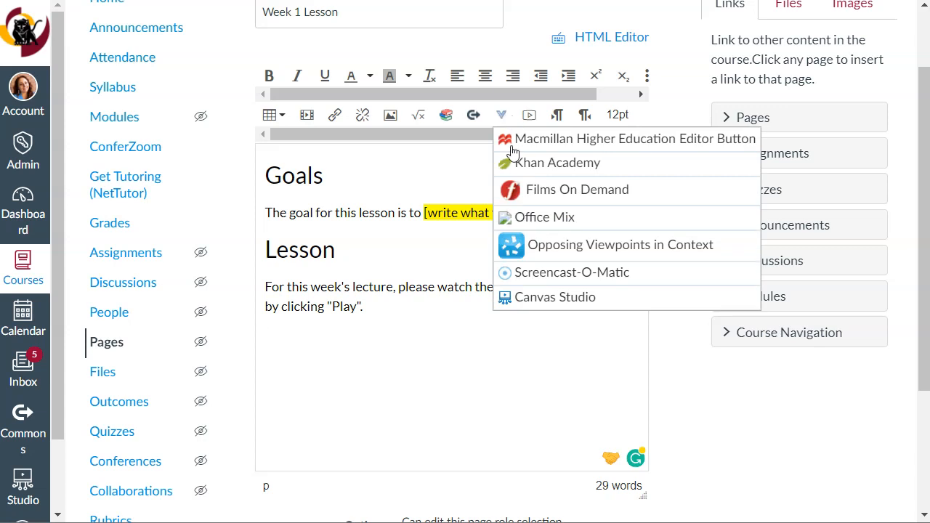
pyautogui.click(534, 298)
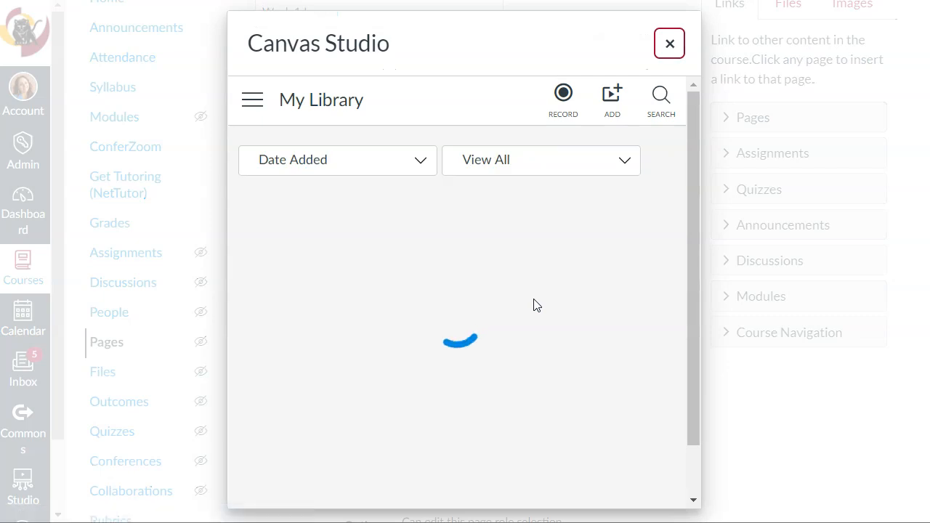
pyautogui.moveTo(355, 248)
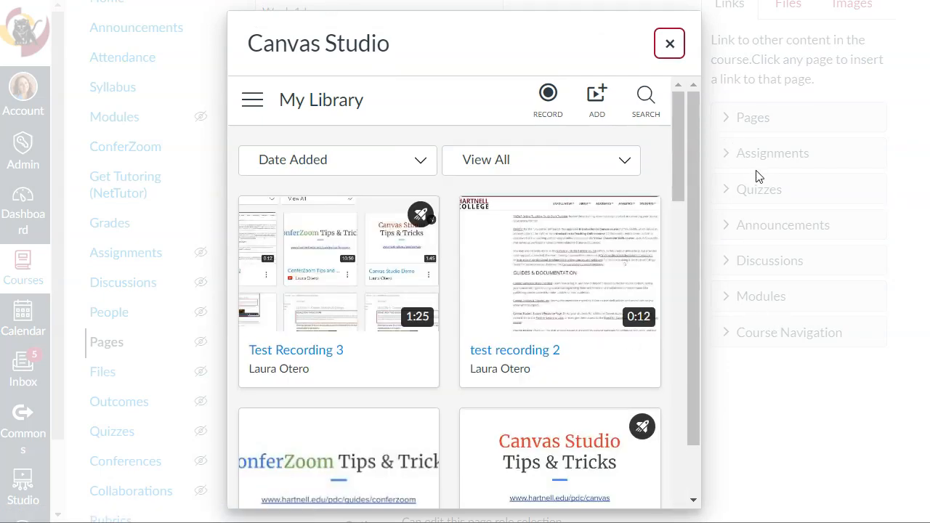
pyautogui.moveTo(393, 228)
pyautogui.click(338, 265)
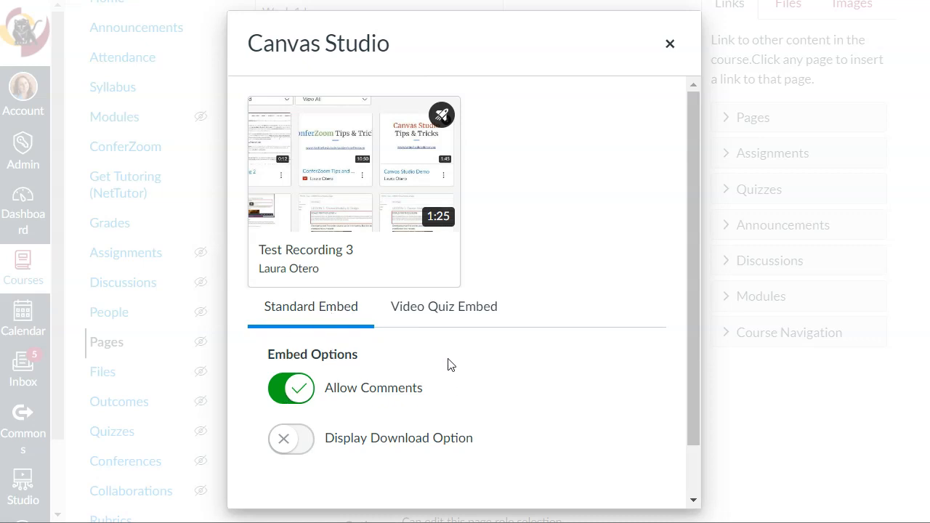
pyautogui.click(305, 441)
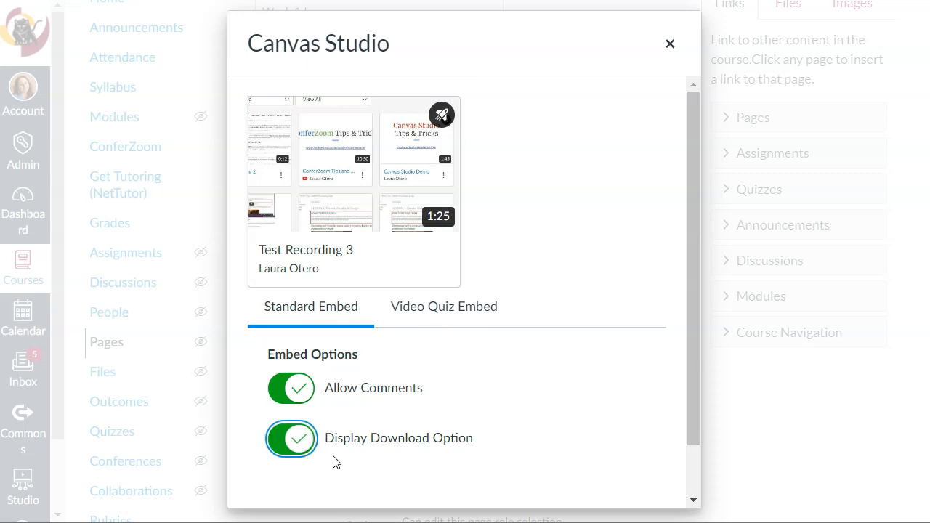
pyautogui.click(298, 441)
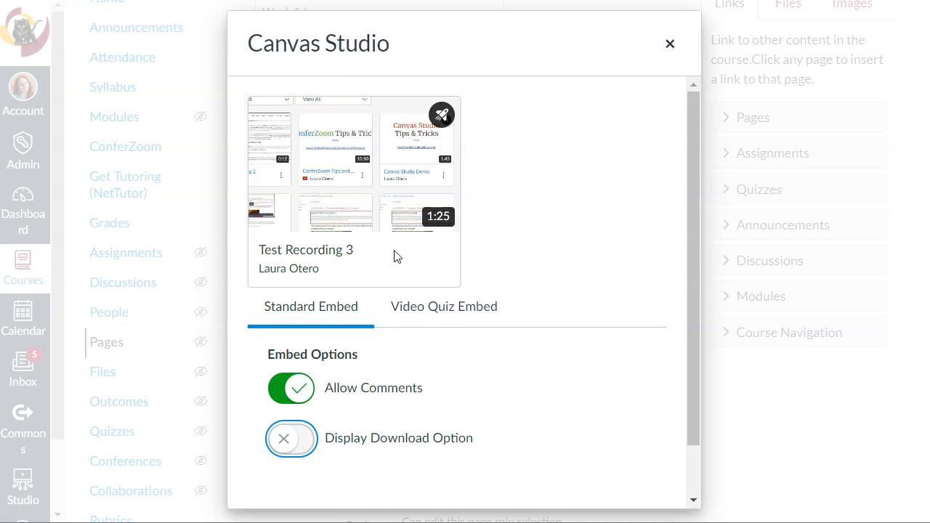
# Embed Test Recording 3 as the Pop Quiz video quiz and save the Week 1 Lesson page.
pyautogui.click(451, 314)
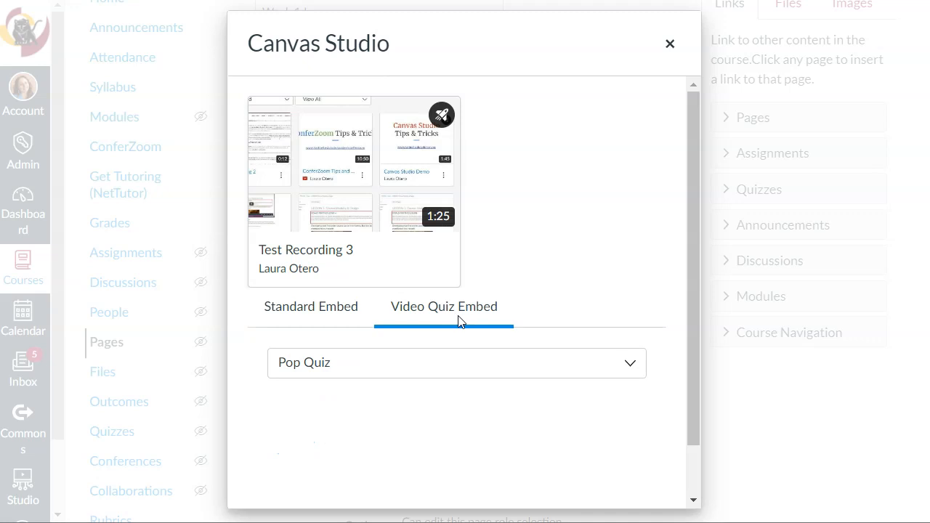
pyautogui.click(616, 368)
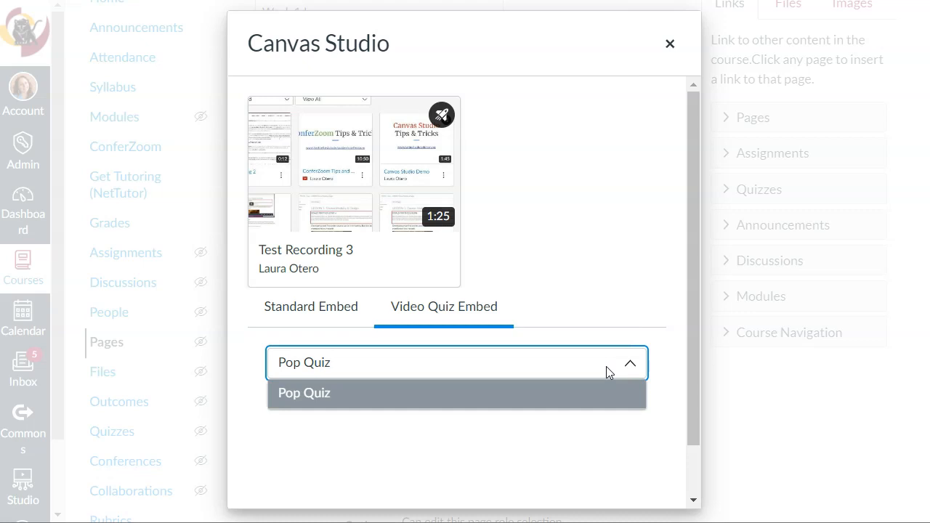
pyautogui.click(341, 383)
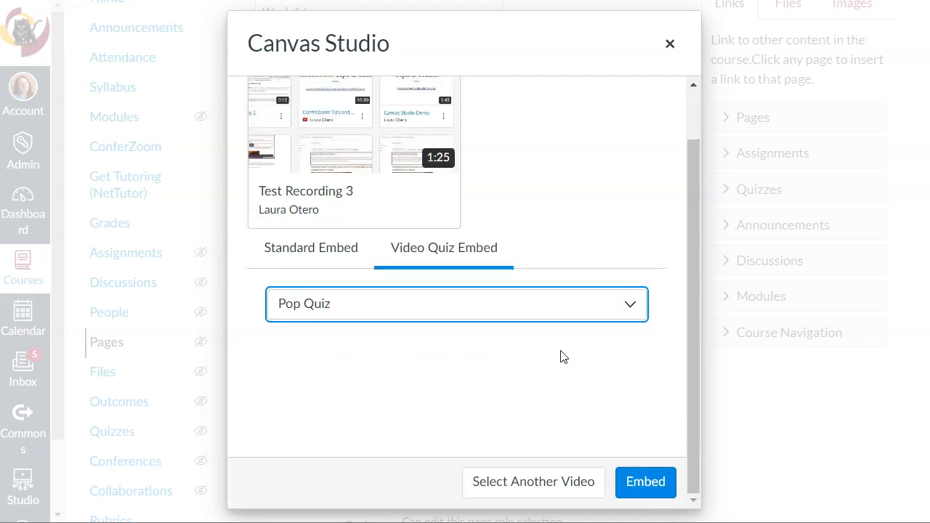
pyautogui.click(646, 482)
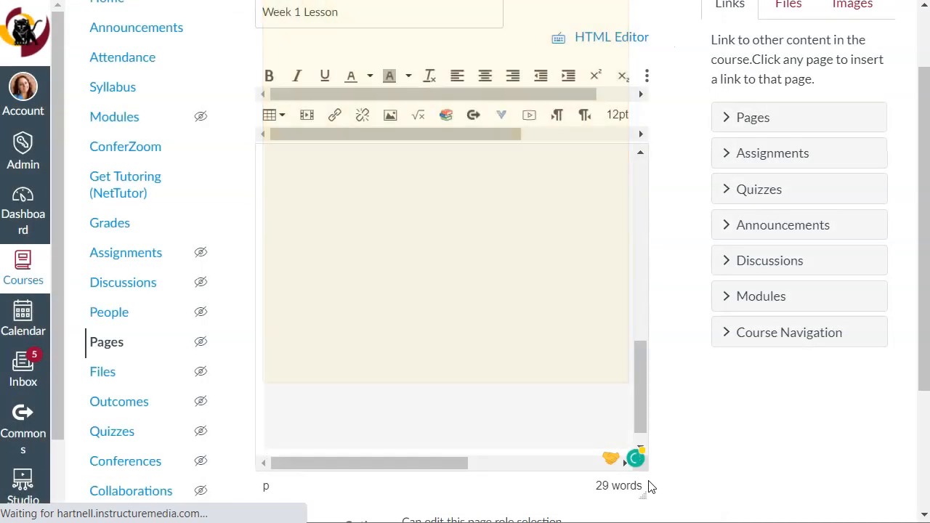
pyautogui.scroll(-3, 669, 399)
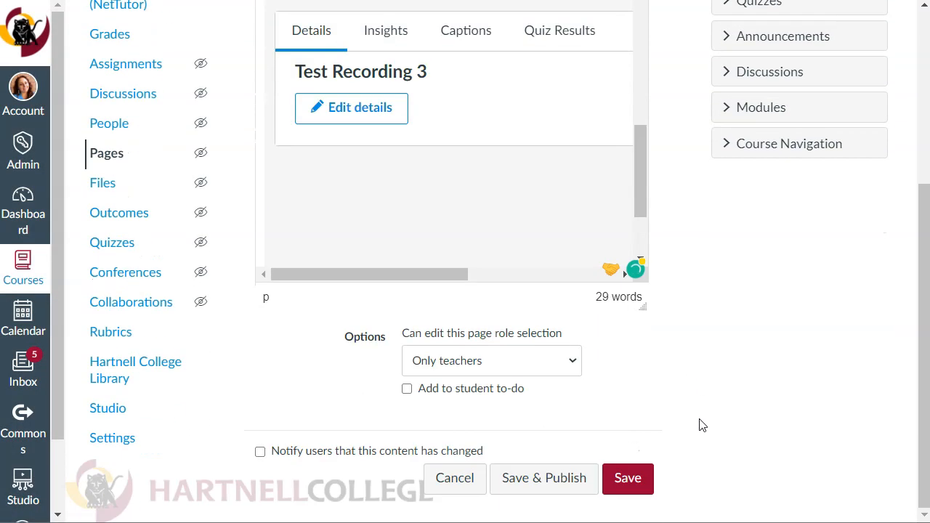
pyautogui.click(633, 481)
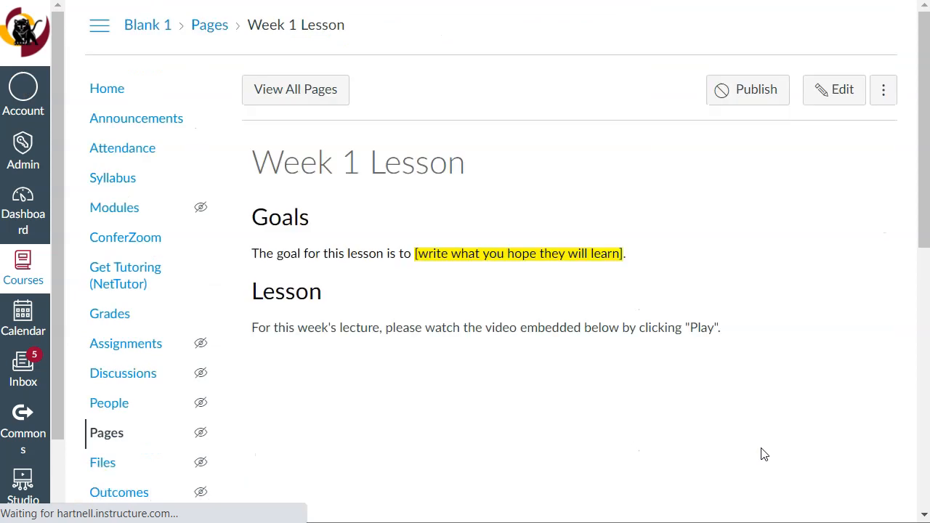
# Start the embedded Pop Quiz, skip to shortly before the question marker and play the video until the question opens.
pyautogui.scroll(-5, 739, 309)
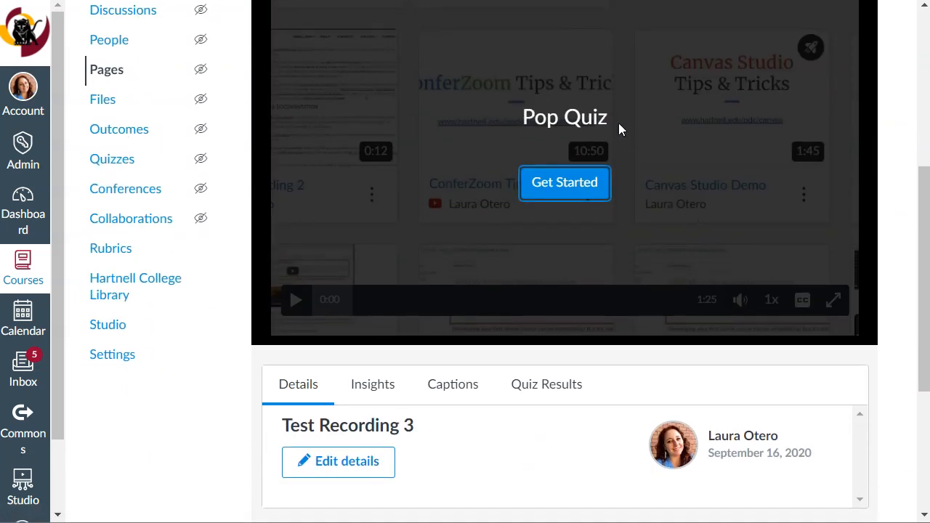
pyautogui.scroll(1, 613, 128)
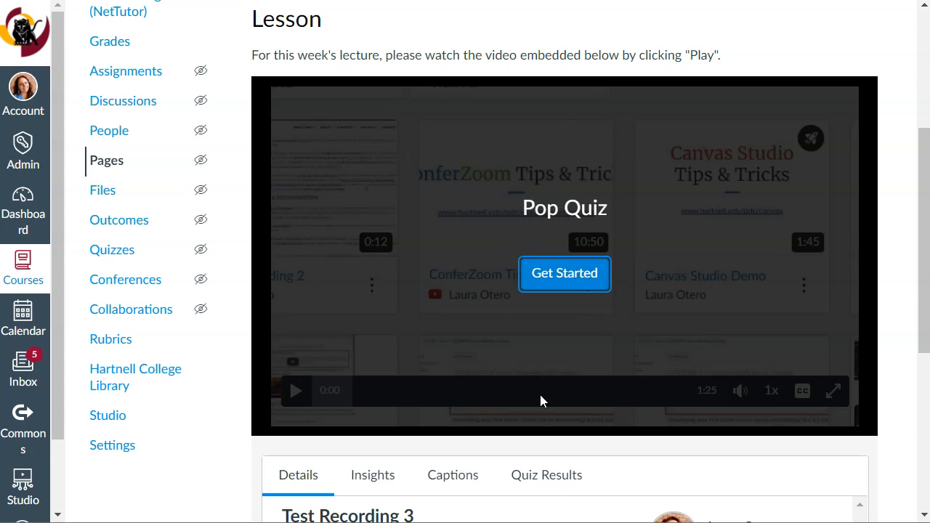
pyautogui.click(565, 273)
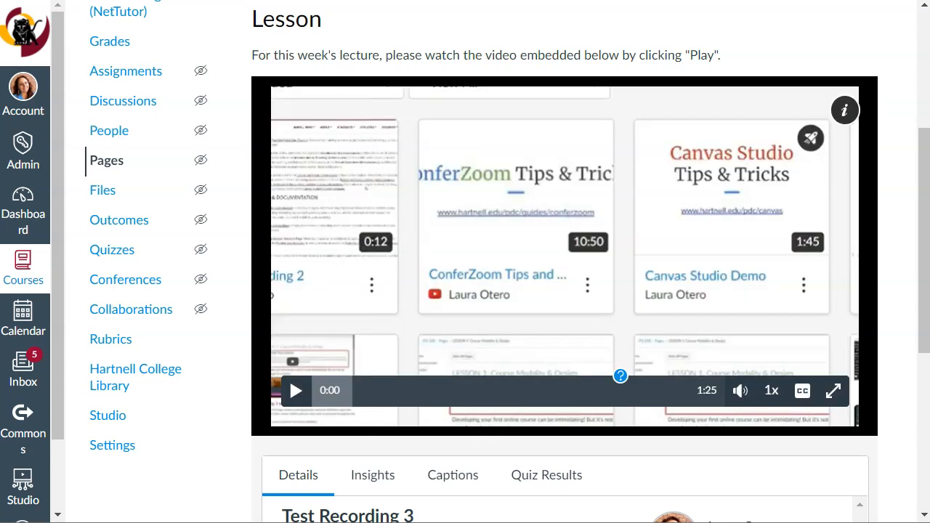
pyautogui.click(289, 377)
pyautogui.click(296, 390)
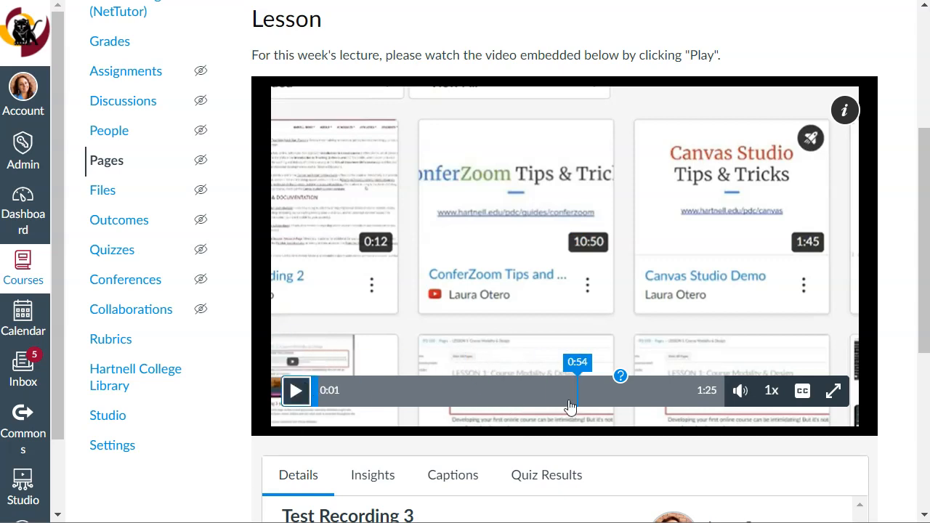
pyautogui.click(604, 390)
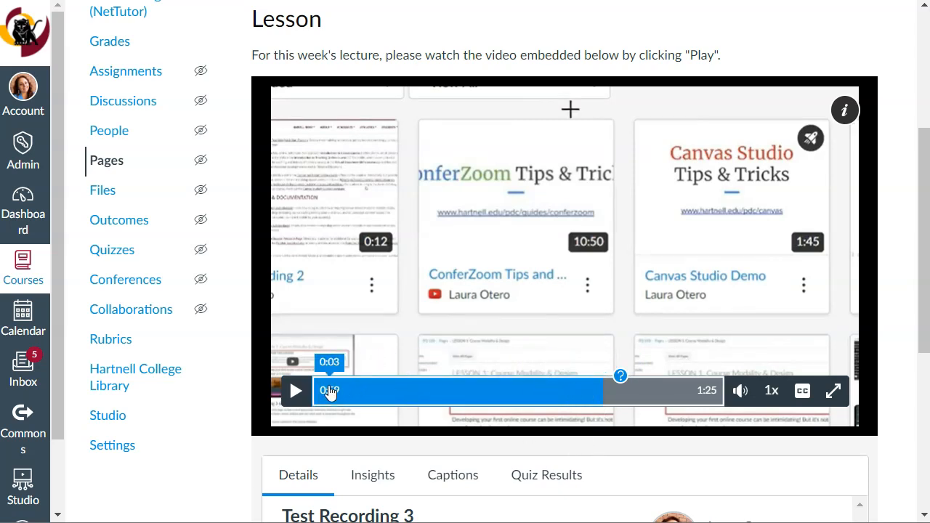
pyautogui.click(296, 391)
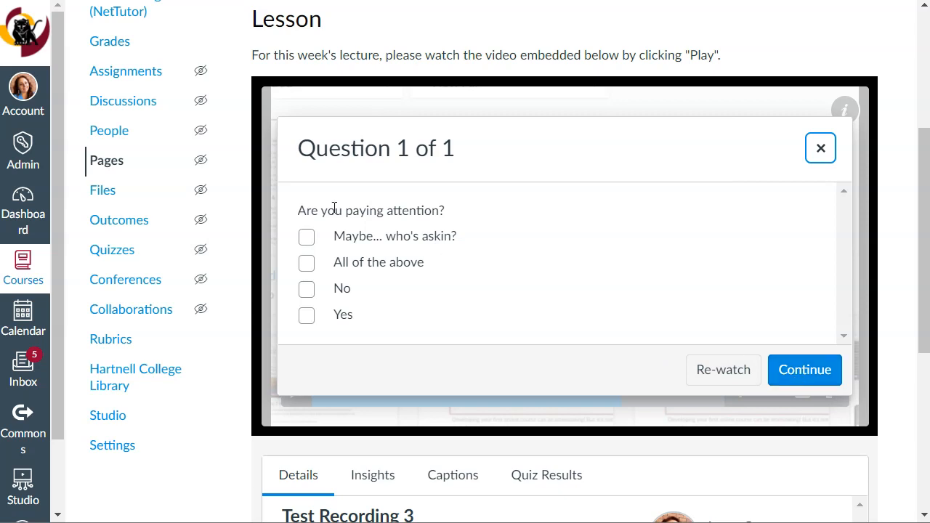
# Answer "Are you paying attention?" with "All of the above", continue past the question and pause the video.
pyautogui.click(308, 264)
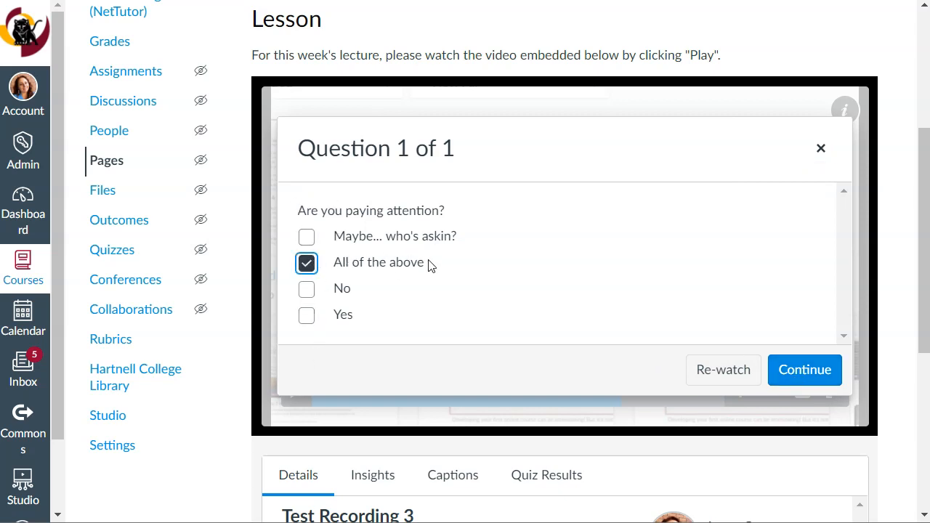
pyautogui.click(818, 374)
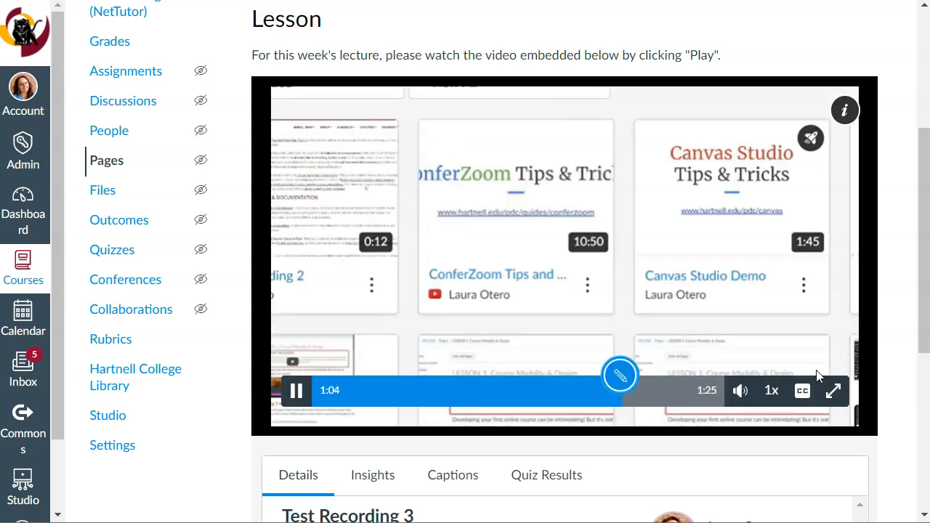
pyautogui.click(298, 390)
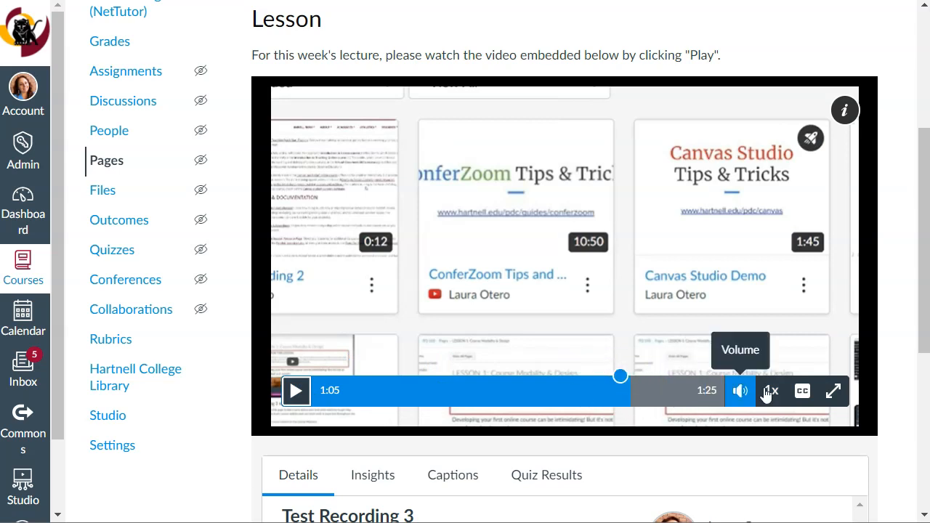
# Turn on English captions for the embedded video.
pyautogui.click(804, 398)
pyautogui.click(804, 398)
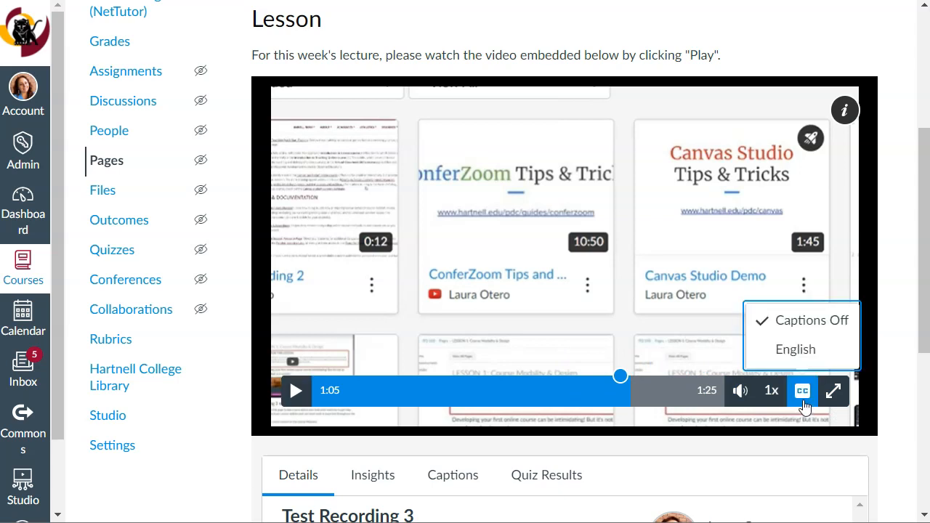
pyautogui.click(799, 352)
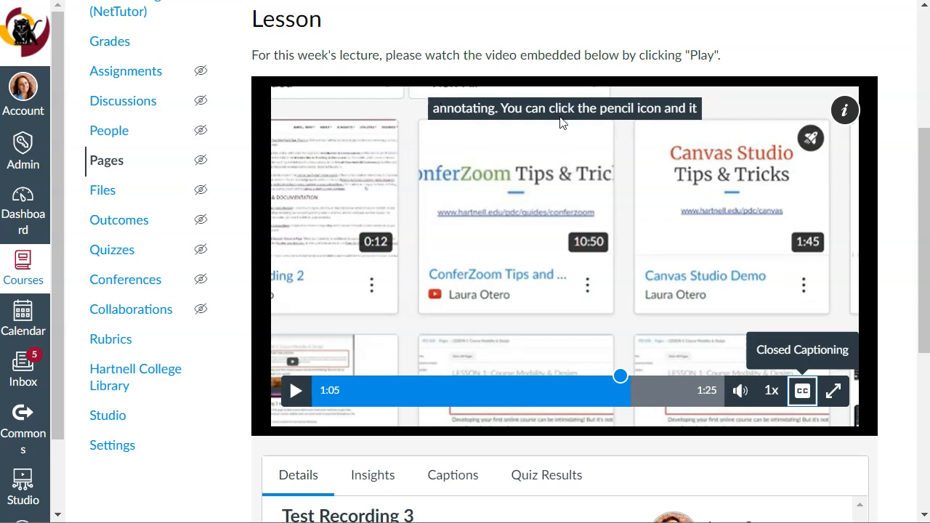
# View the embedded video's quiz results and the available quiz report types.
pyautogui.scroll(-4, 834, 260)
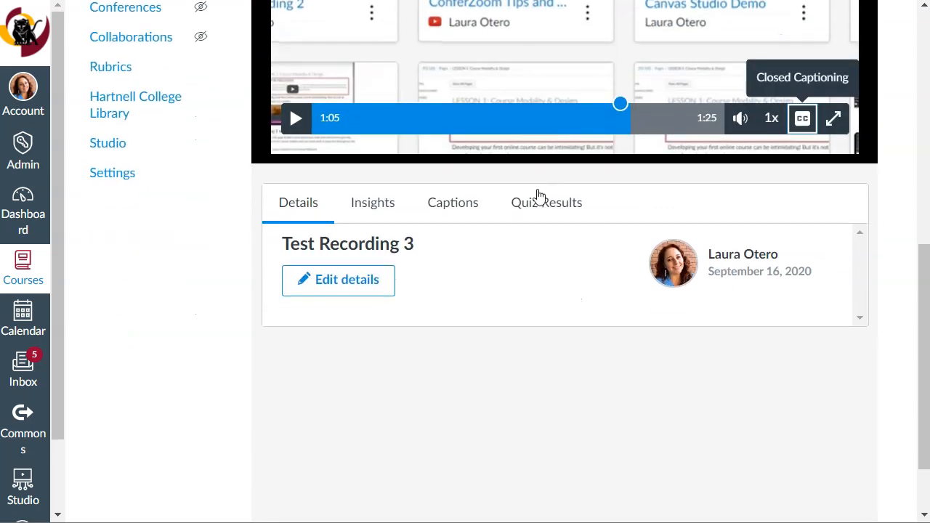
pyautogui.click(546, 207)
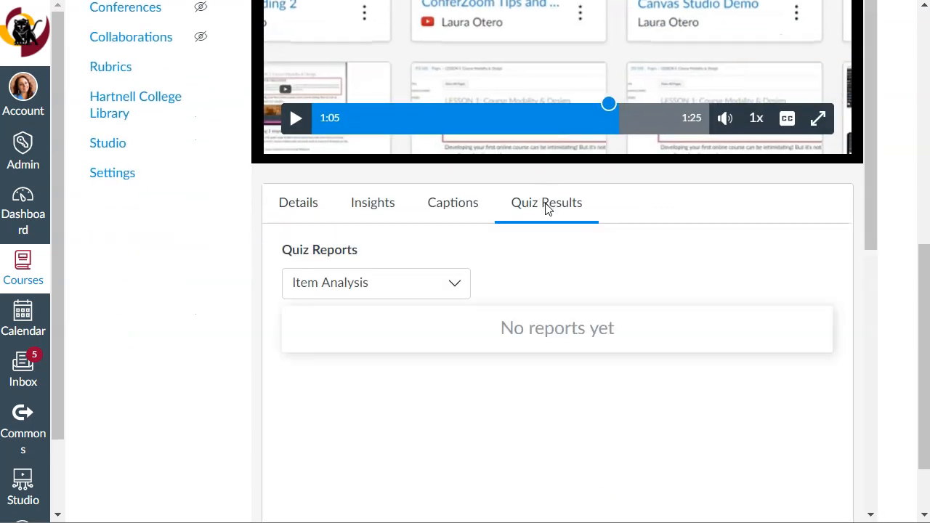
pyautogui.click(441, 288)
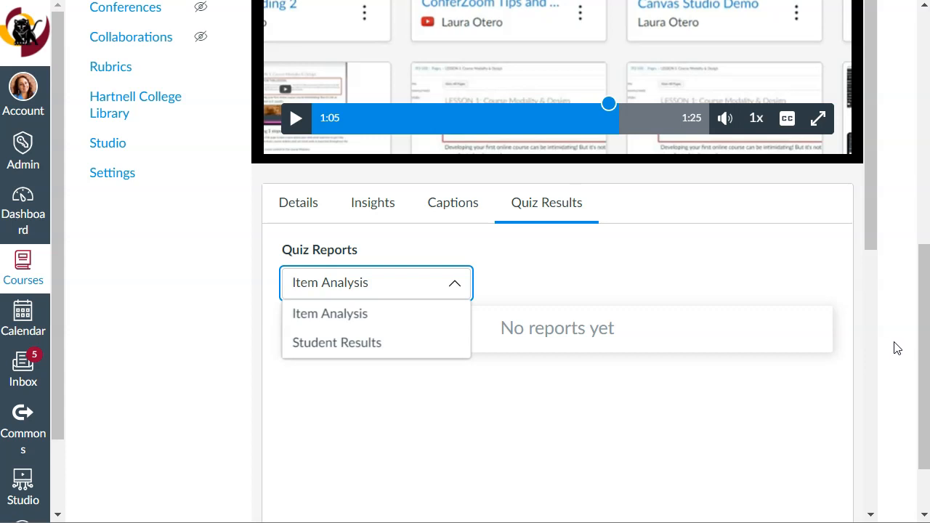
# Open the Week 1 Assignment from the Week 1 module of the course for editing.
pyautogui.scroll(8, 897, 349)
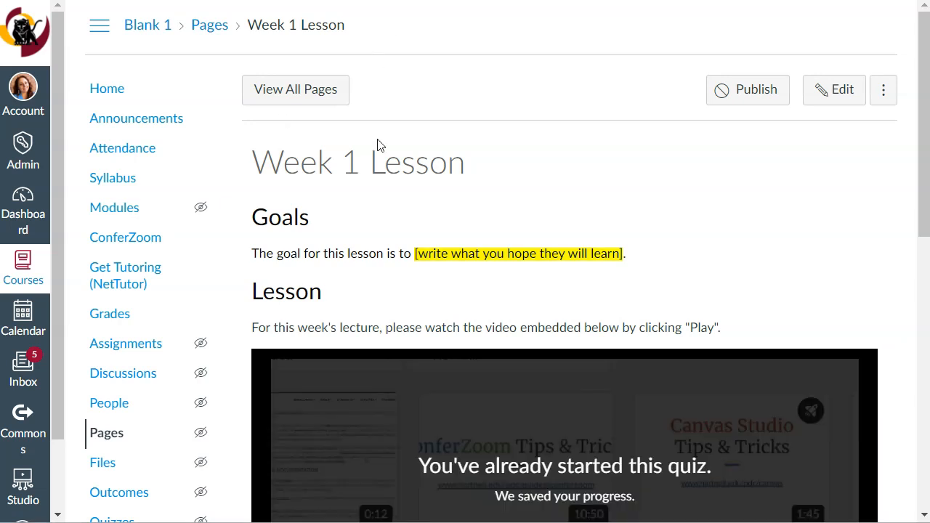
pyautogui.click(110, 209)
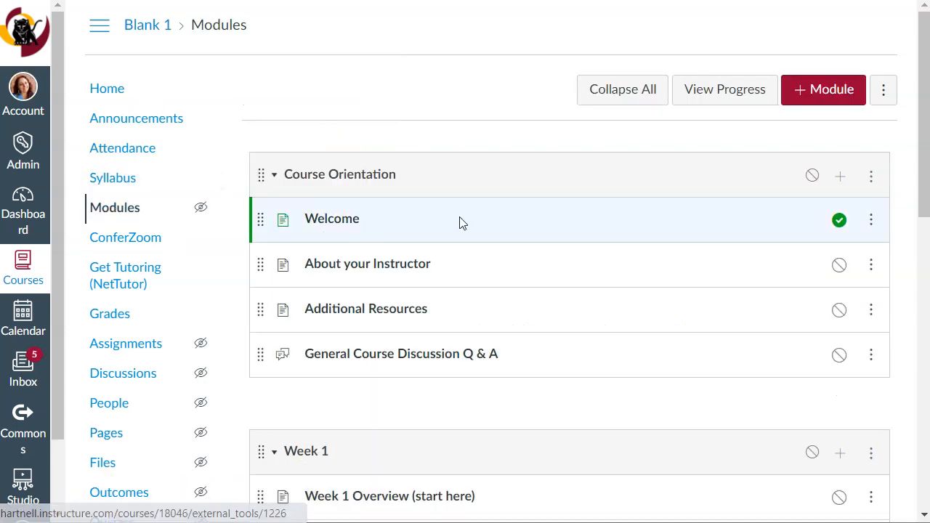
pyautogui.scroll(-1, 567, 238)
pyautogui.scroll(-4, 567, 238)
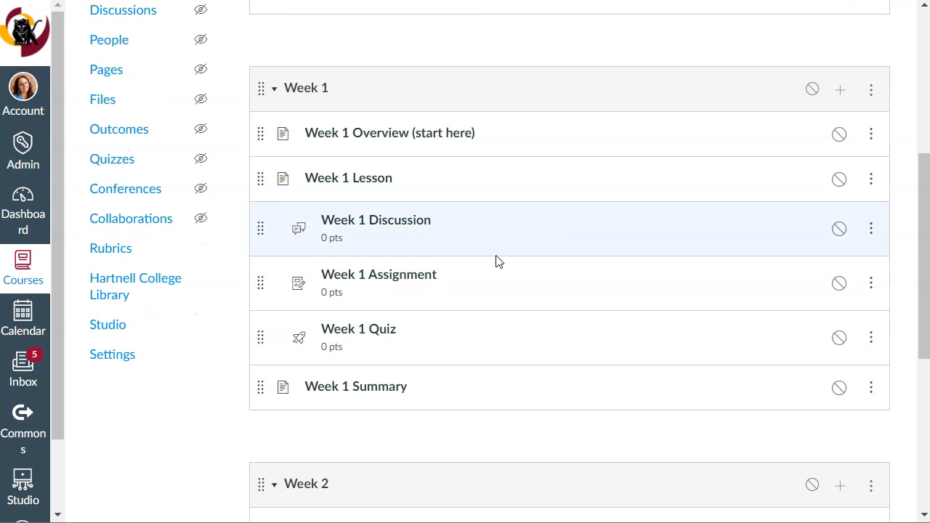
pyautogui.click(372, 282)
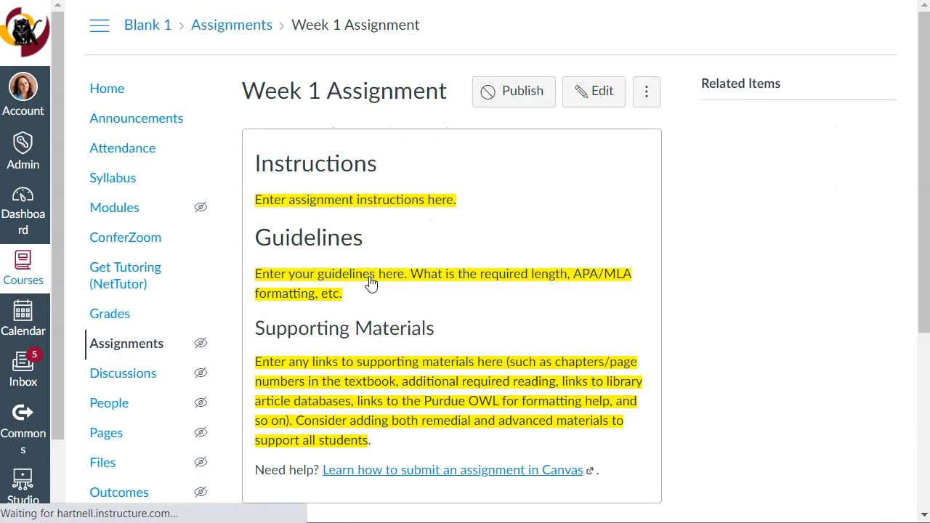
pyautogui.click(600, 94)
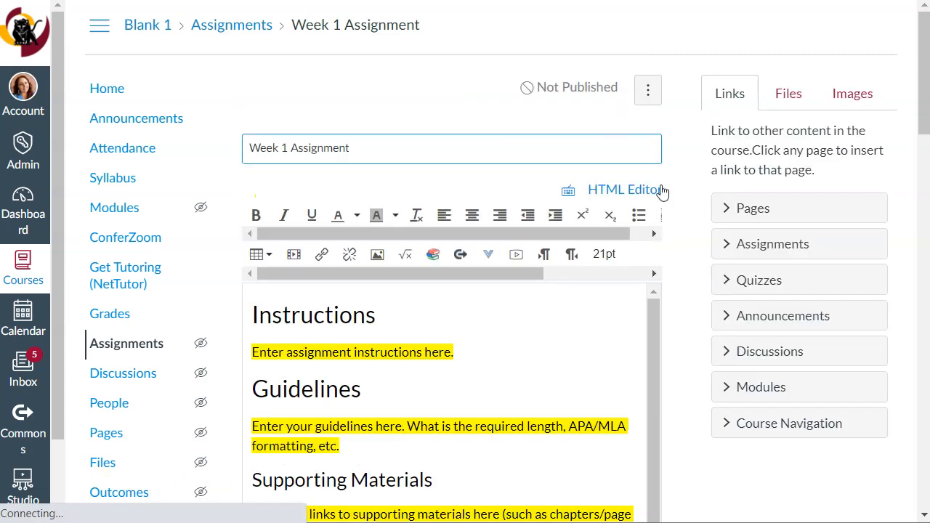
# Set the points of the Week 1 Assignment to 10.
pyautogui.scroll(-3, 690, 240)
pyautogui.scroll(-3, 684, 249)
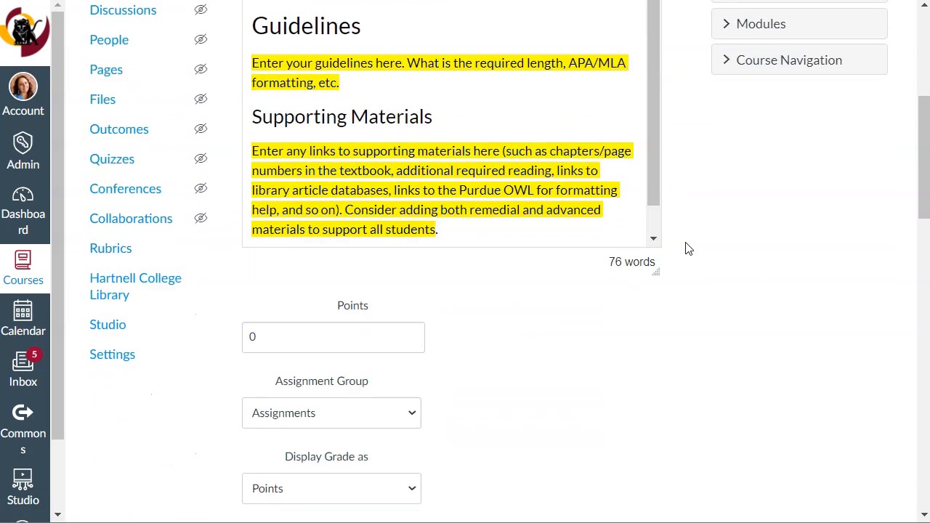
pyautogui.scroll(3, 674, 244)
pyautogui.scroll(-2, 461, 279)
pyautogui.scroll(-3, 656, 398)
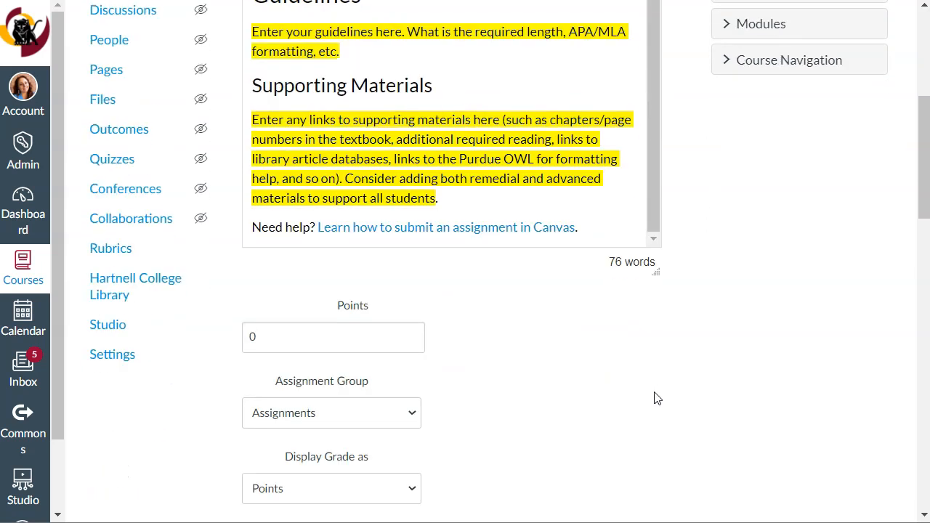
pyautogui.click(314, 329)
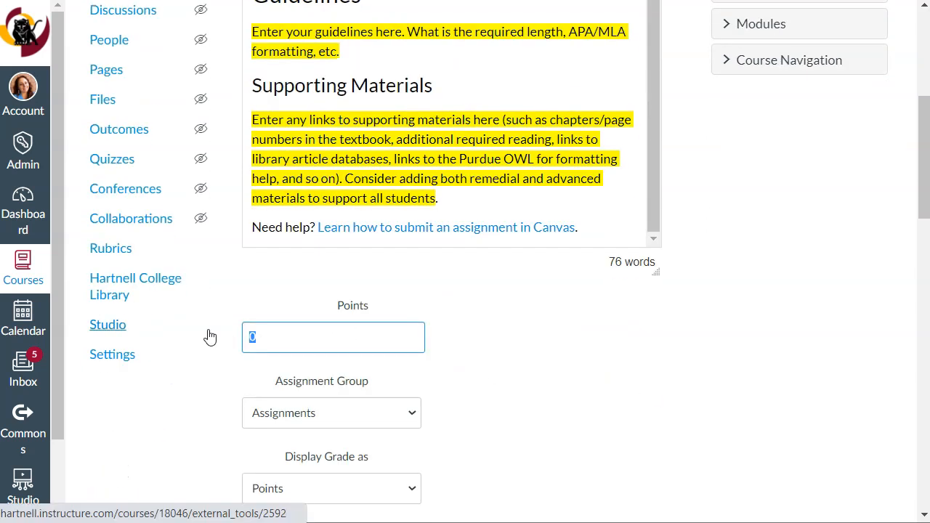
pyautogui.write('10')
pyautogui.click(618, 336)
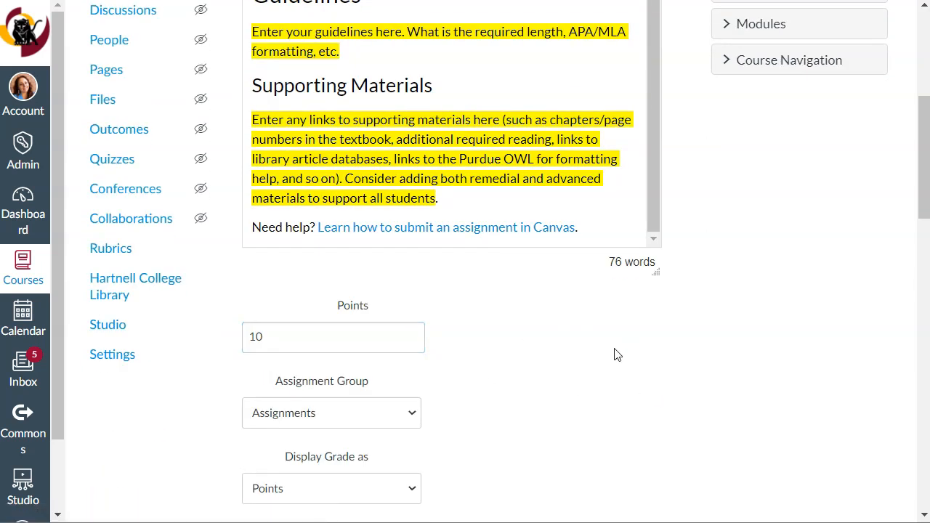
# Set the assignment's submission type to External Tool and choose Canvas Studio as the tool to configure.
pyautogui.scroll(-4, 600, 322)
pyautogui.scroll(-1, 600, 322)
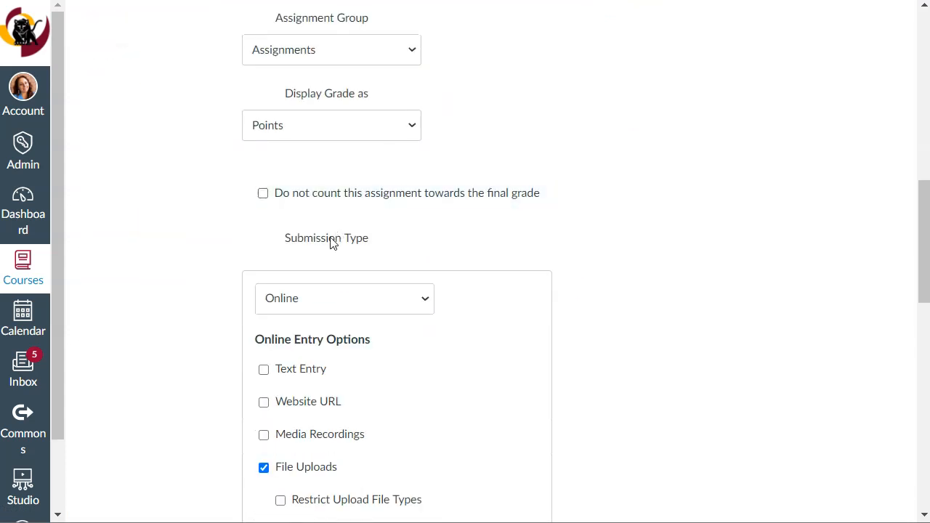
pyautogui.click(358, 294)
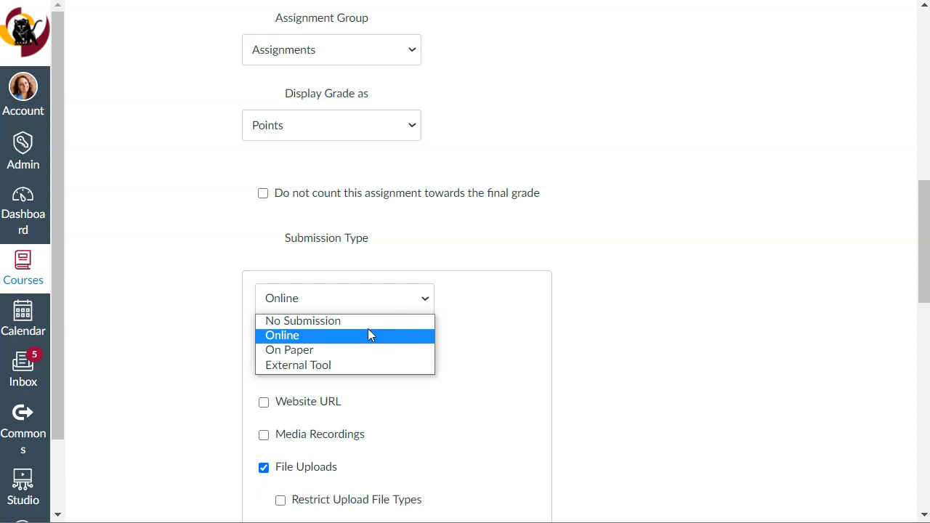
pyautogui.click(374, 366)
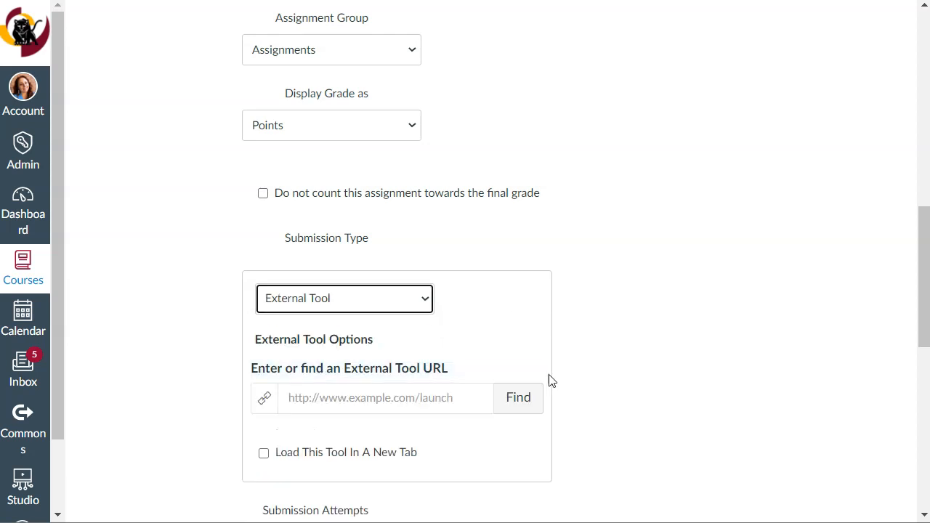
pyautogui.click(517, 399)
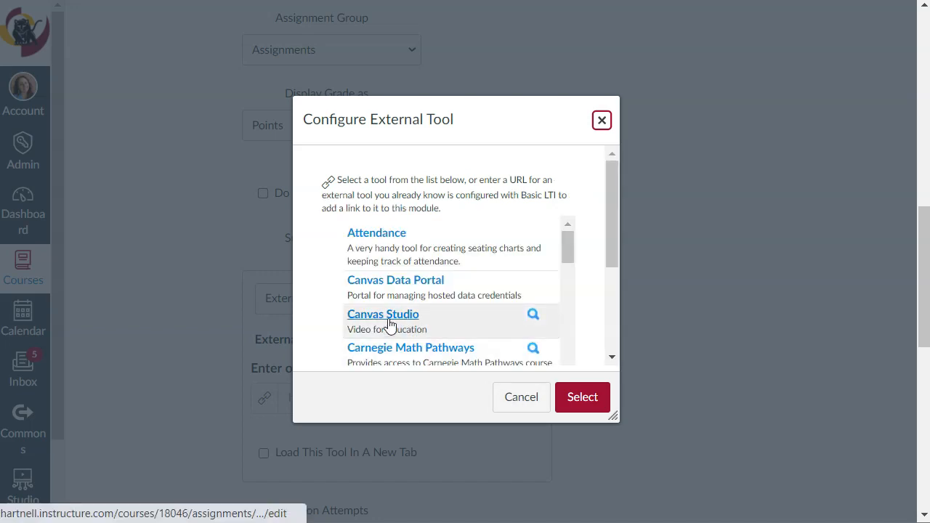
pyautogui.click(389, 324)
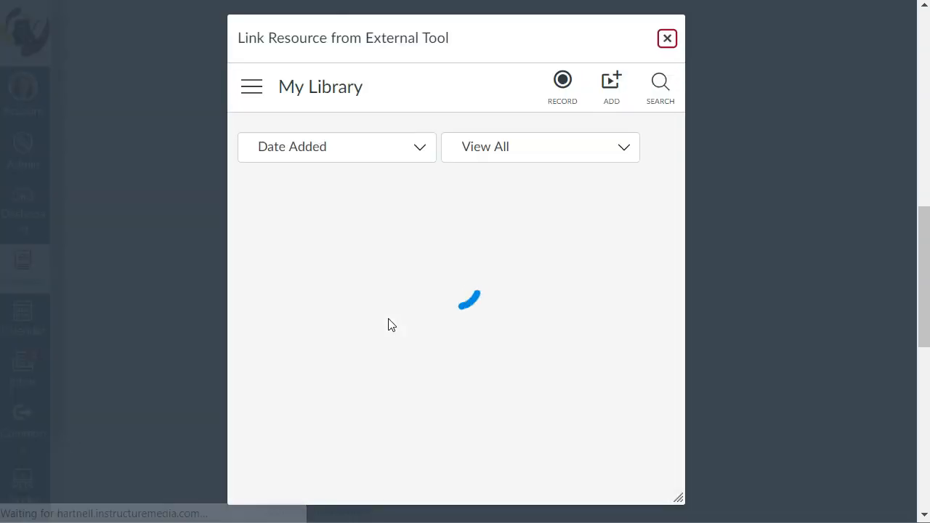
# Embed Test Recording 3 as a video quiz using Pop Quiz, confirm the tool and save the assignment.
pyautogui.click(334, 251)
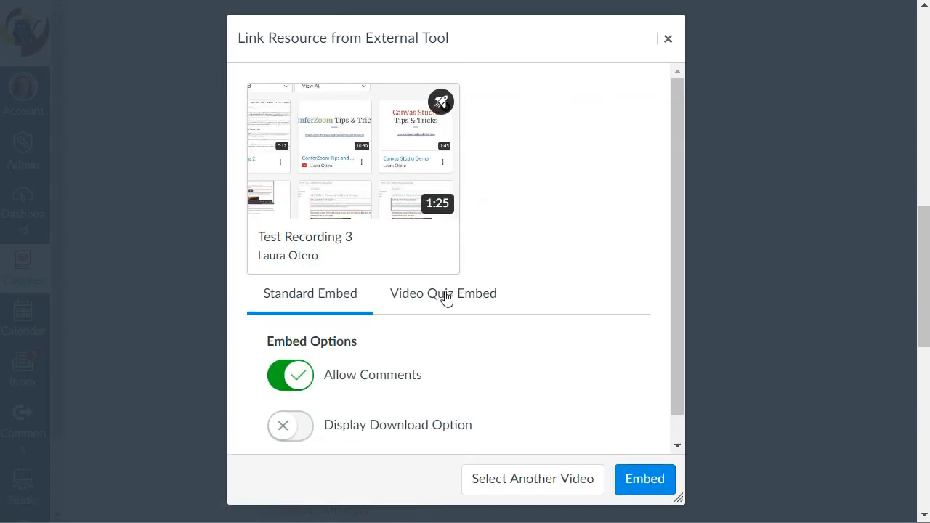
pyautogui.click(445, 298)
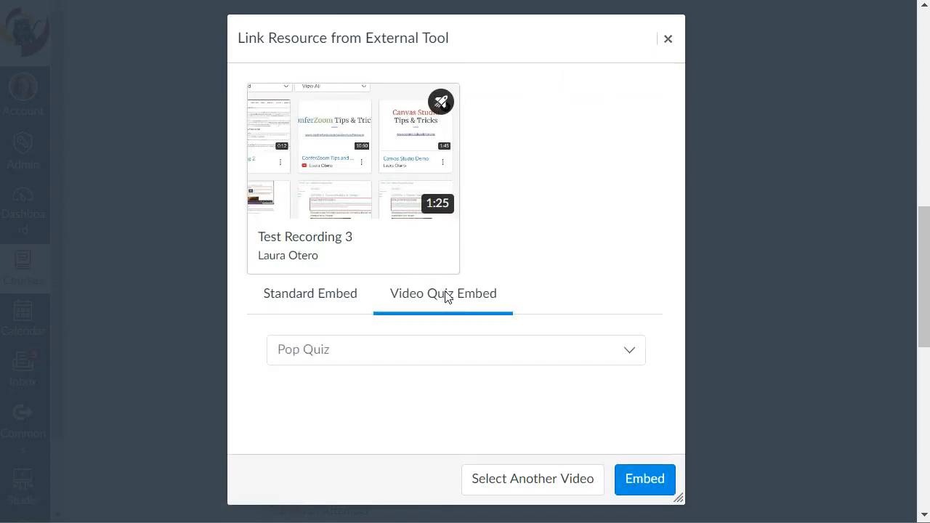
pyautogui.click(644, 478)
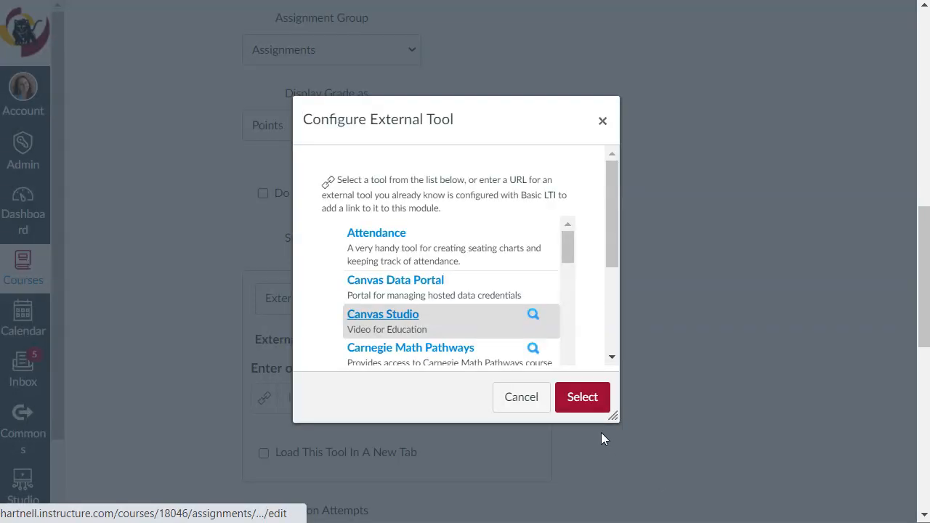
pyautogui.click(577, 404)
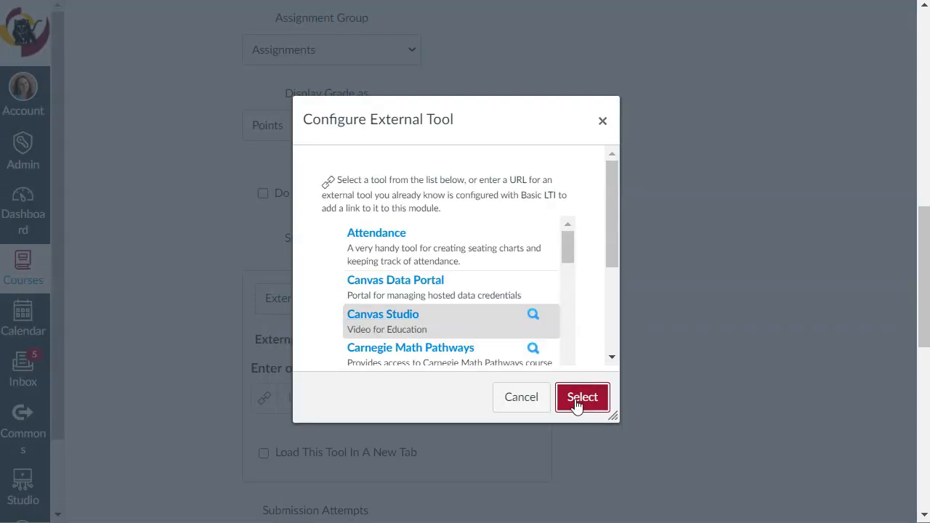
pyautogui.scroll(-8, 690, 425)
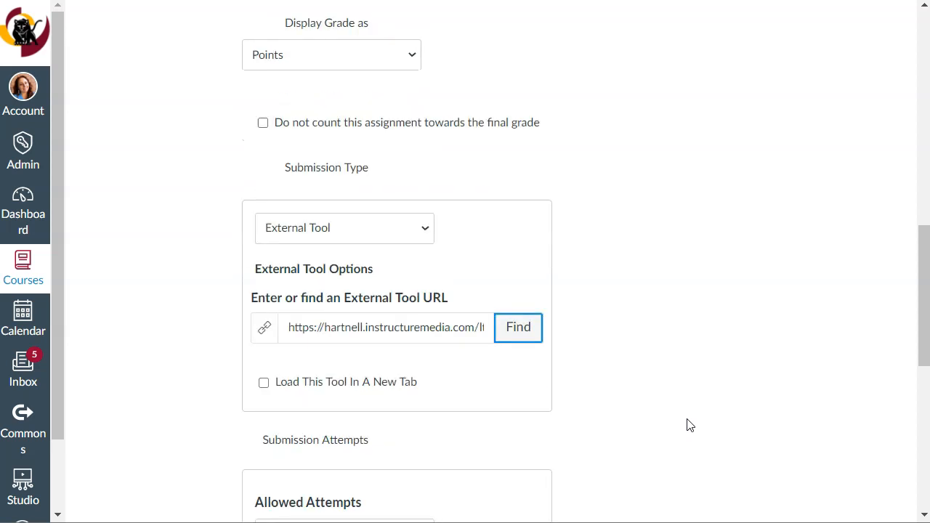
pyautogui.click(634, 453)
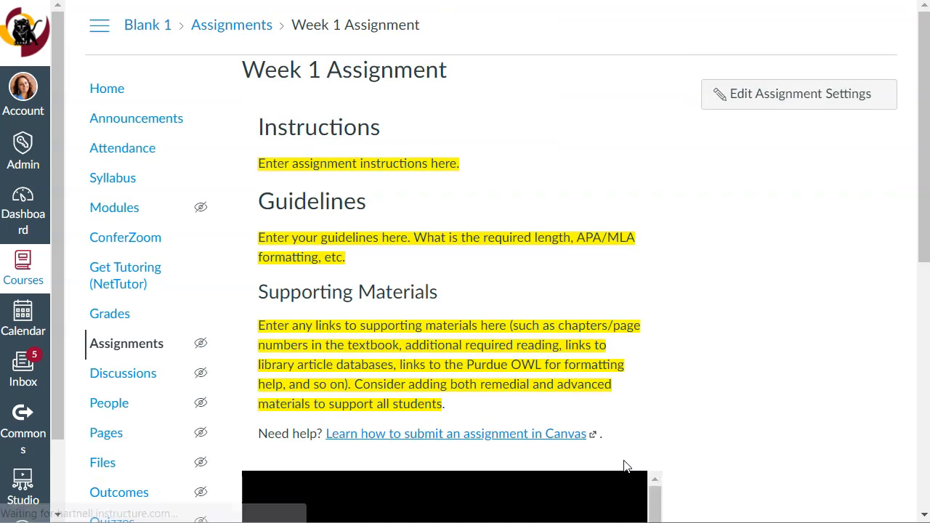
# Examine the saved Week 1 Assignment page with its instructions and the embedded Pop Quiz video.
pyautogui.scroll(-5, 722, 307)
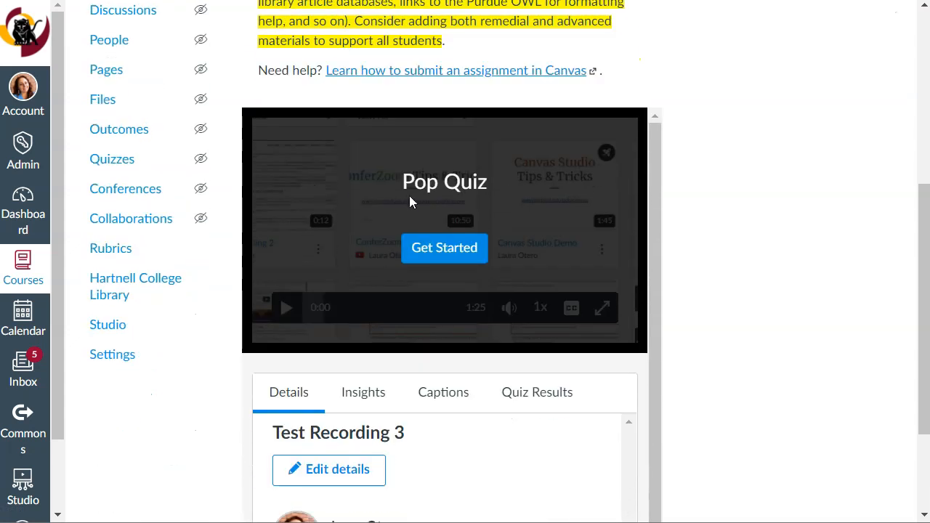
pyautogui.scroll(-1, 743, 317)
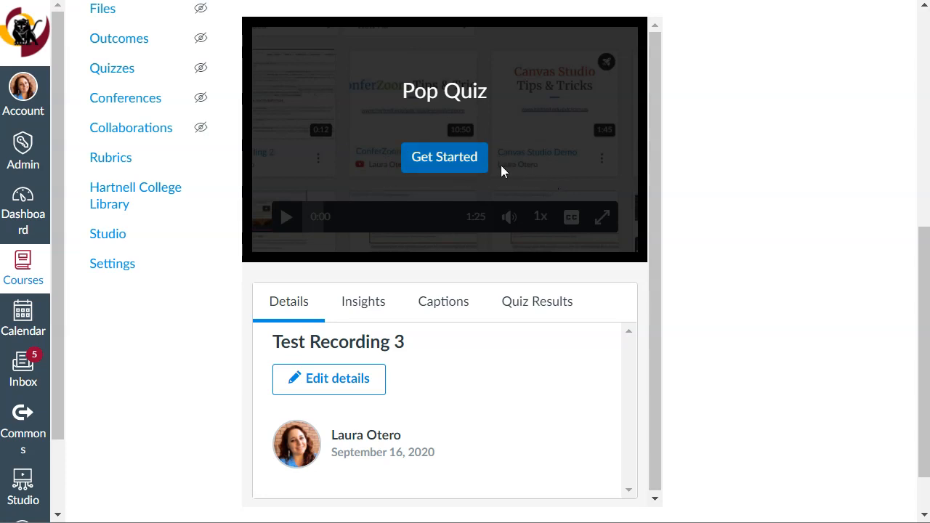
pyautogui.scroll(-1, 654, 324)
pyautogui.scroll(7, 726, 320)
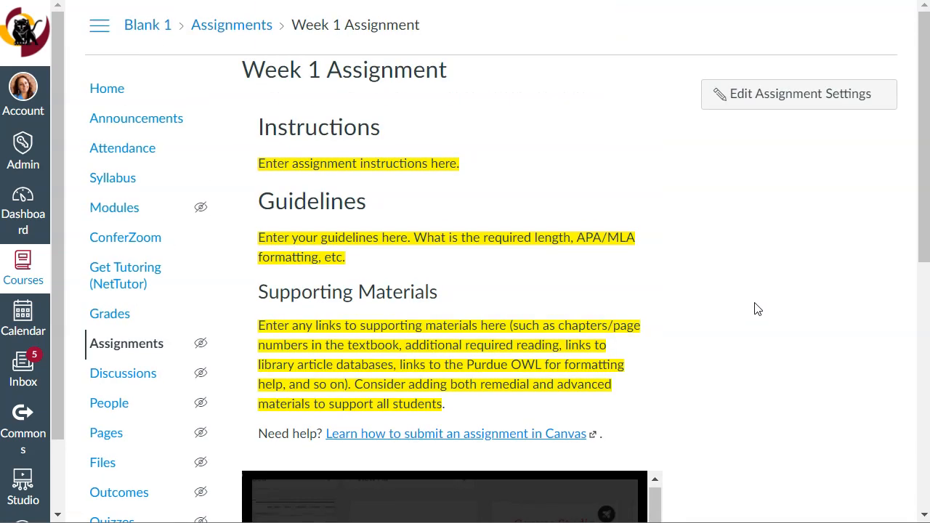
# View the quiz results of the embedded Test Recording 3 and review the assignment page around them.
pyautogui.scroll(-6, 754, 305)
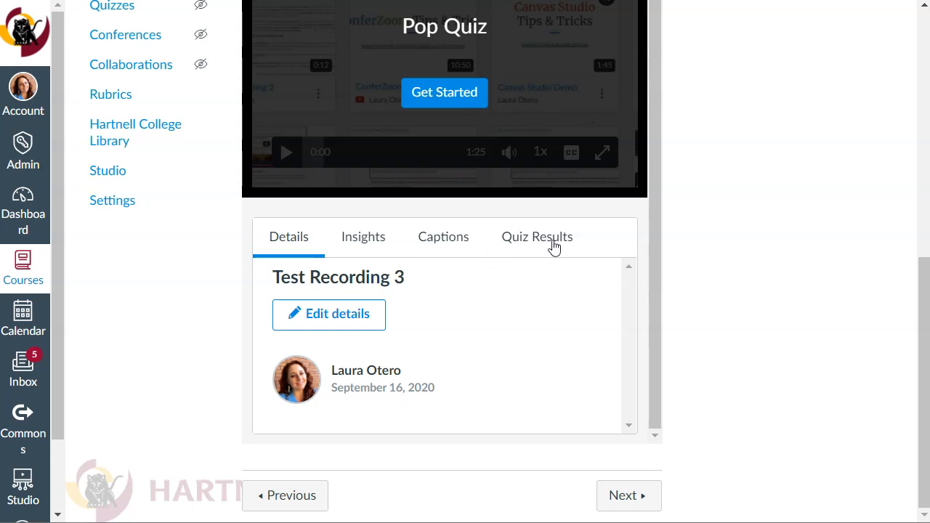
pyautogui.click(554, 245)
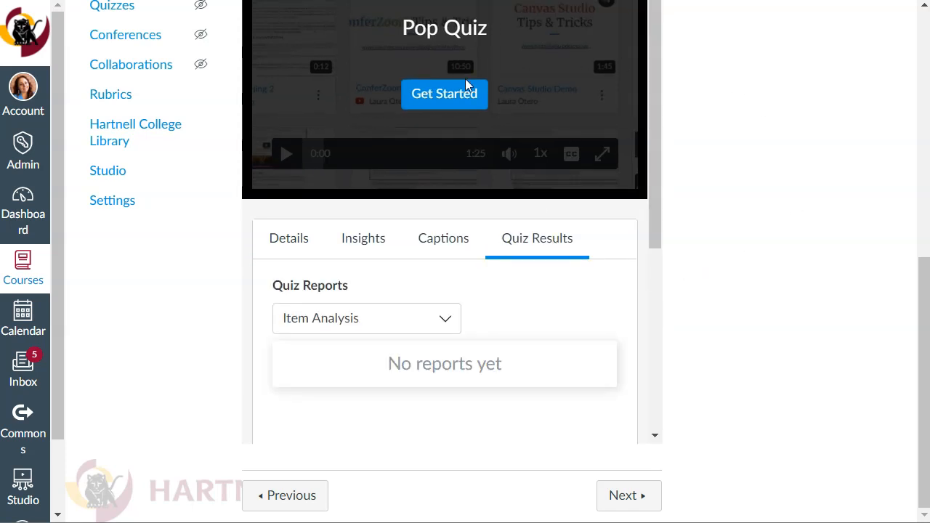
pyautogui.scroll(7, 897, 301)
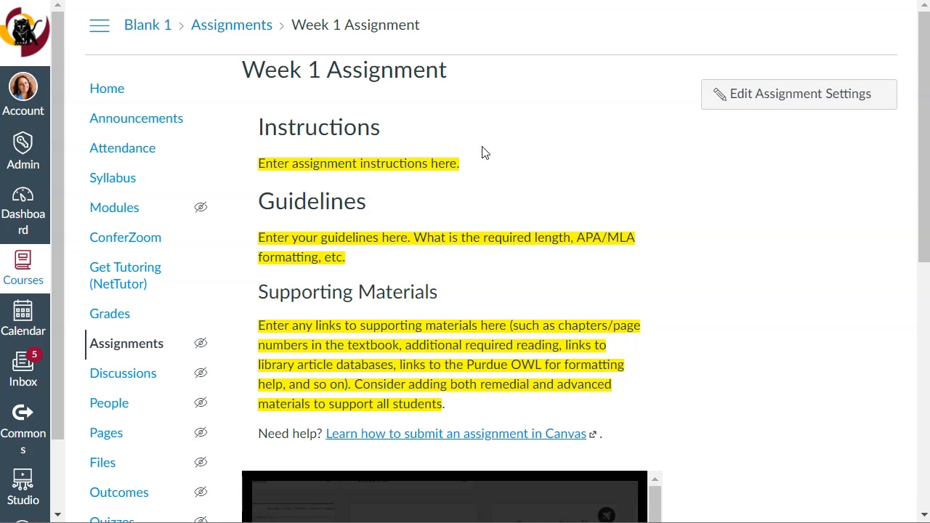
pyautogui.scroll(-5, 780, 239)
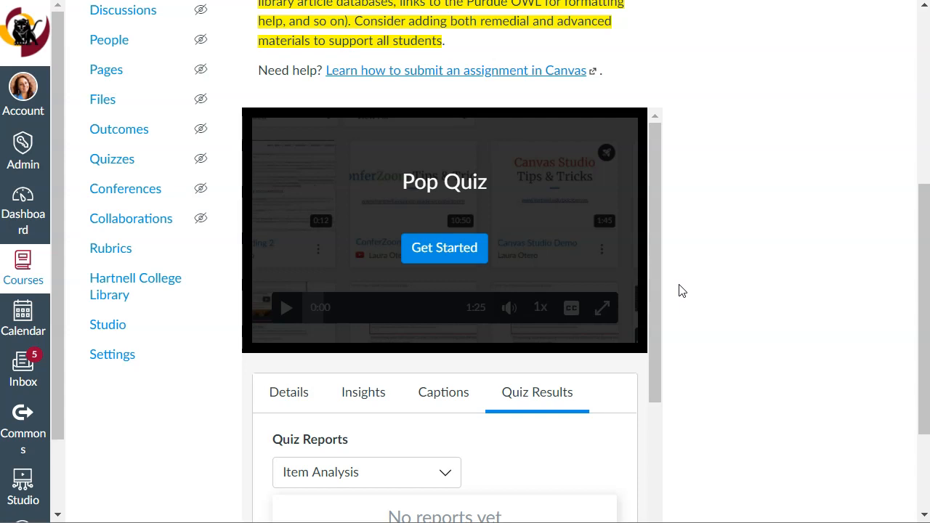
pyautogui.scroll(-2, 679, 294)
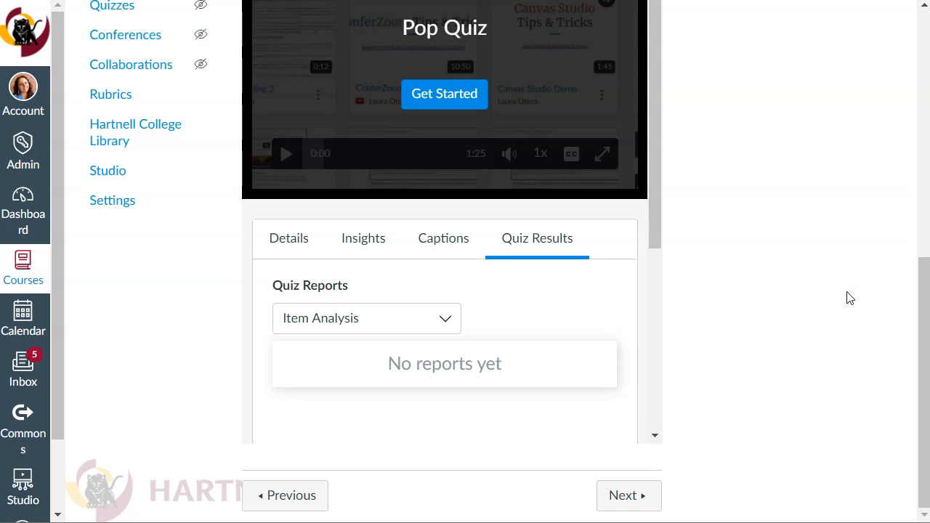
pyautogui.scroll(7, 846, 290)
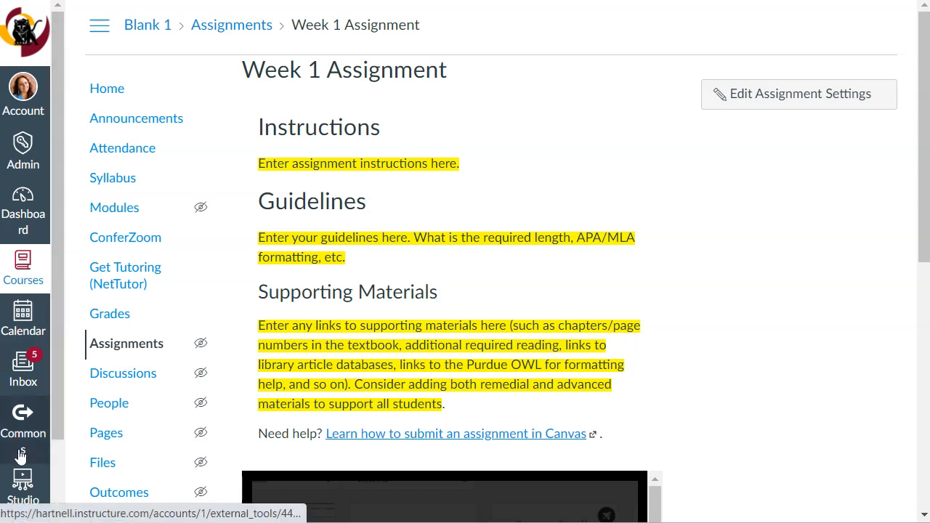
# Open the Studio media library and look through all of its videos.
pyautogui.click(30, 501)
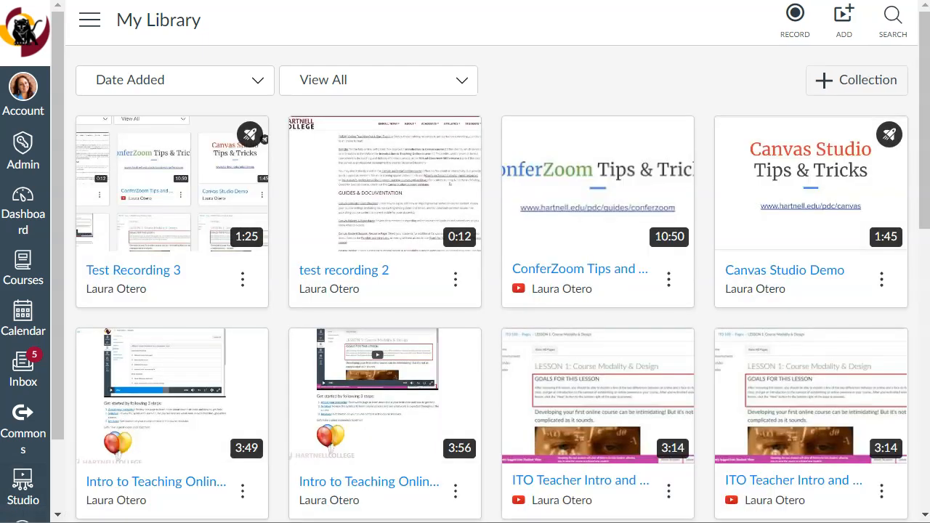
pyautogui.moveTo(923, 66); pyautogui.dragTo(905, 390)
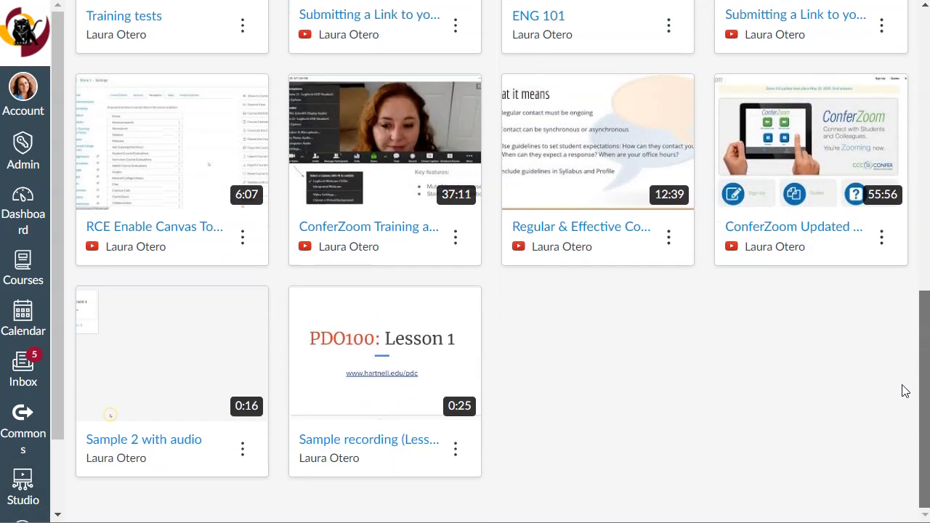
pyautogui.moveTo(905, 343); pyautogui.dragTo(921, 49)
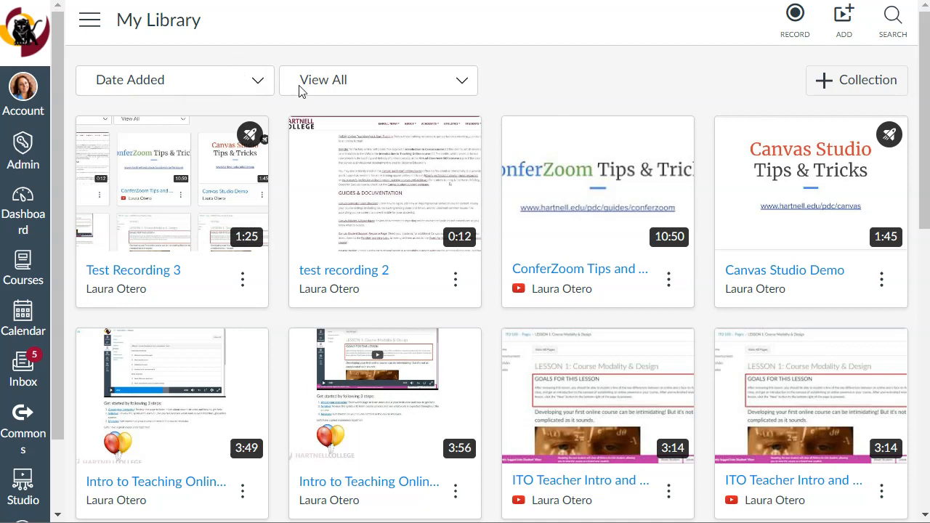
# View the sort options and the collection and video filter options available in My Library.
pyautogui.click(265, 84)
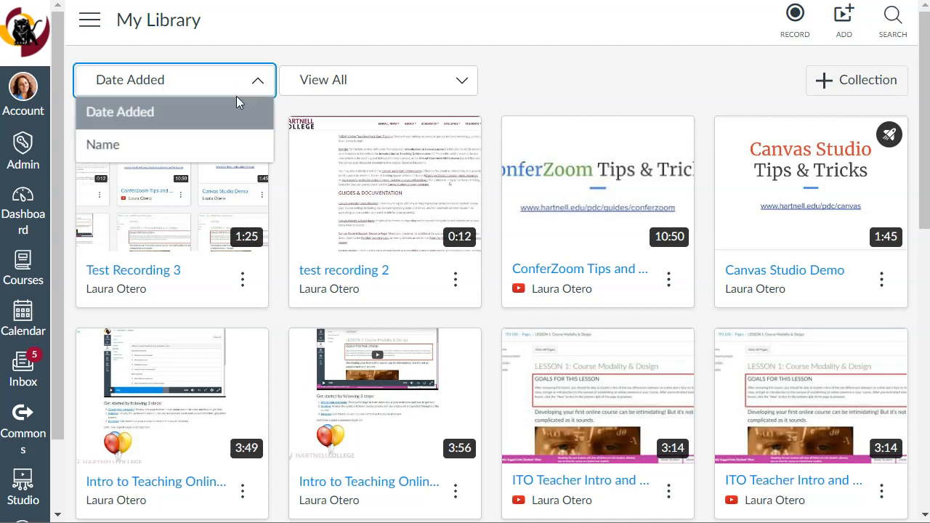
pyautogui.click(522, 67)
pyautogui.click(429, 87)
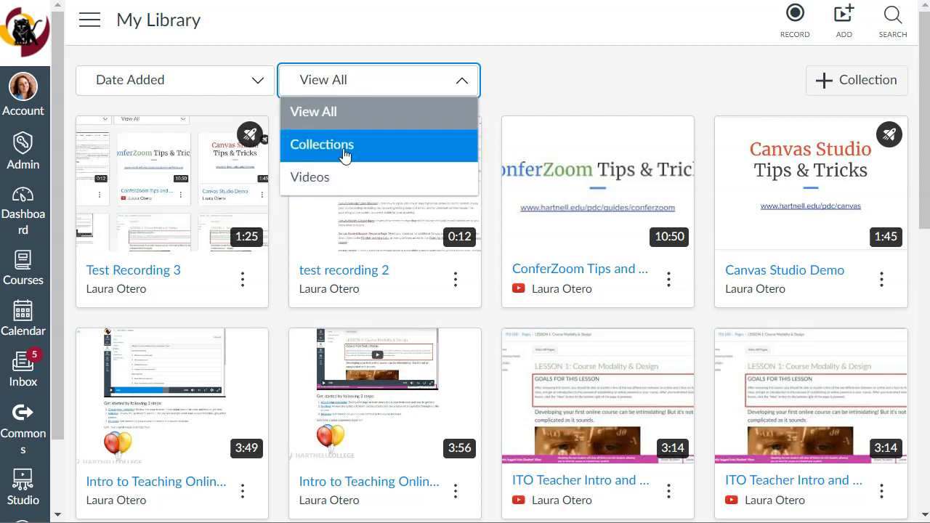
pyautogui.click(588, 87)
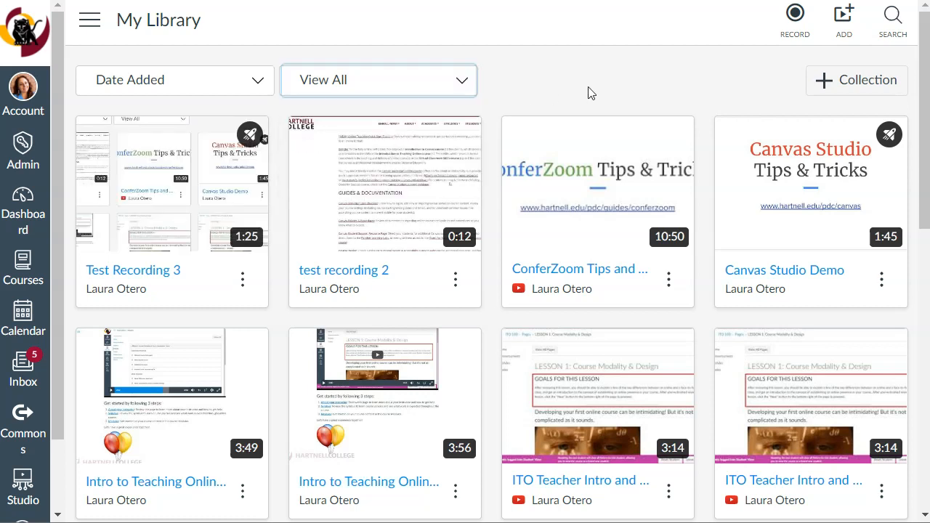
# Create a new collection named Math 110 in My Library.
pyautogui.click(866, 75)
pyautogui.click(527, 279)
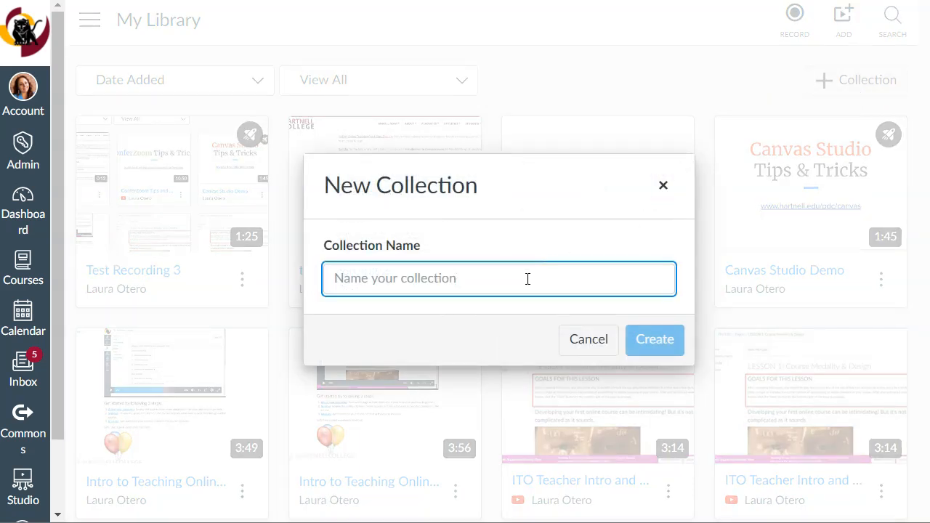
pyautogui.write('Math 110')
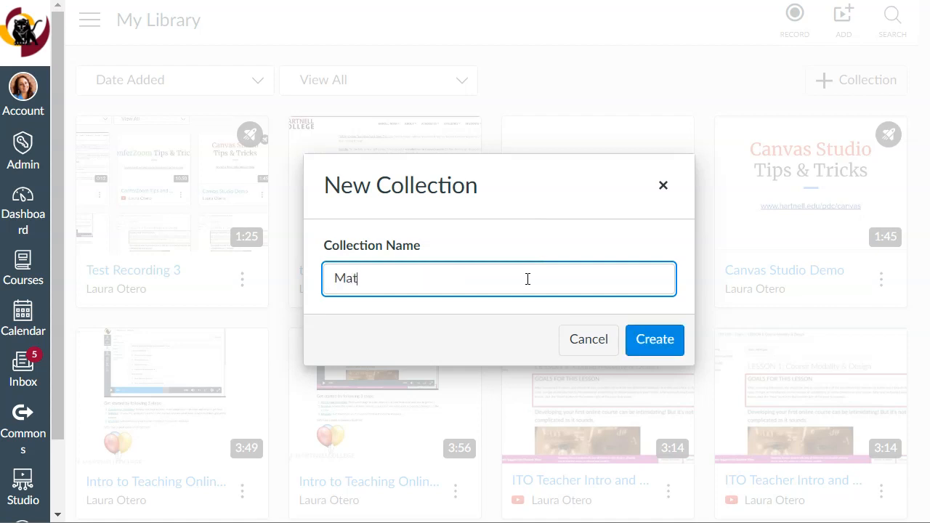
pyautogui.click(669, 347)
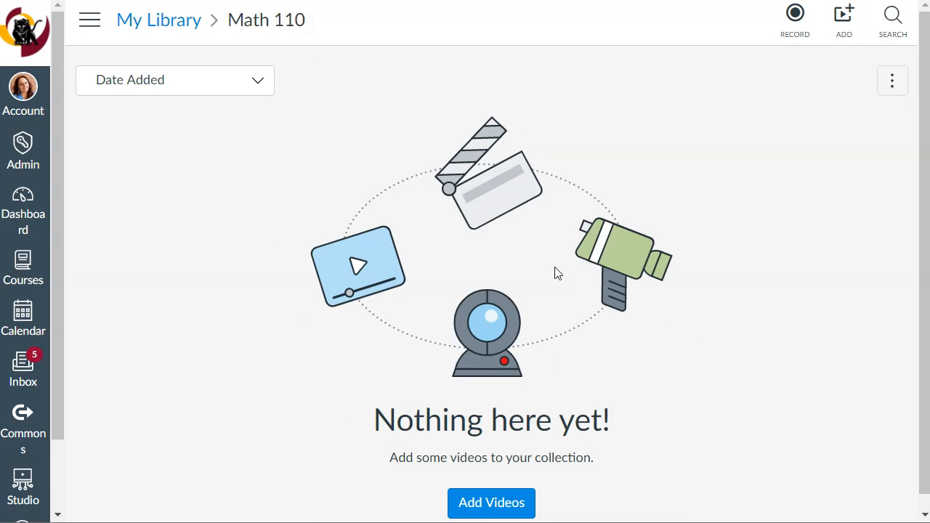
# Move the Test Recording 3 video from My Library into the Math 110 collection.
pyautogui.click(164, 29)
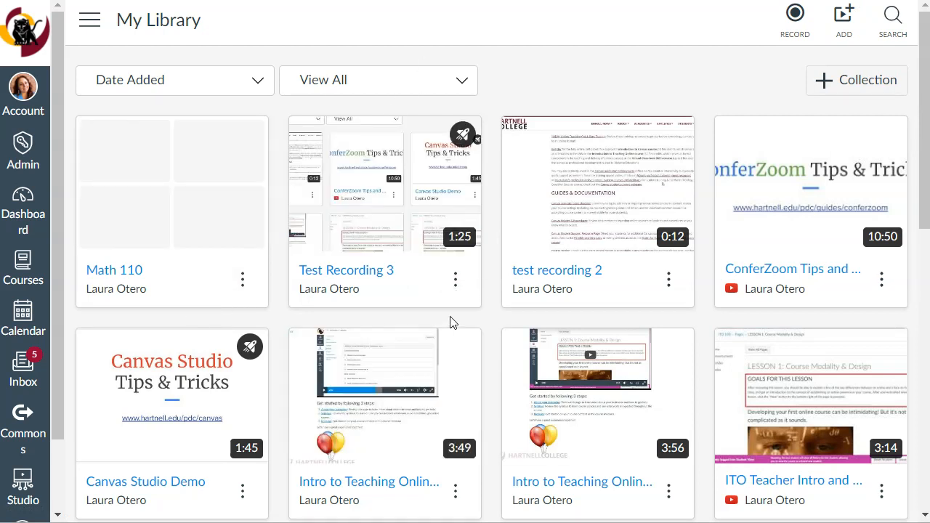
pyautogui.click(456, 280)
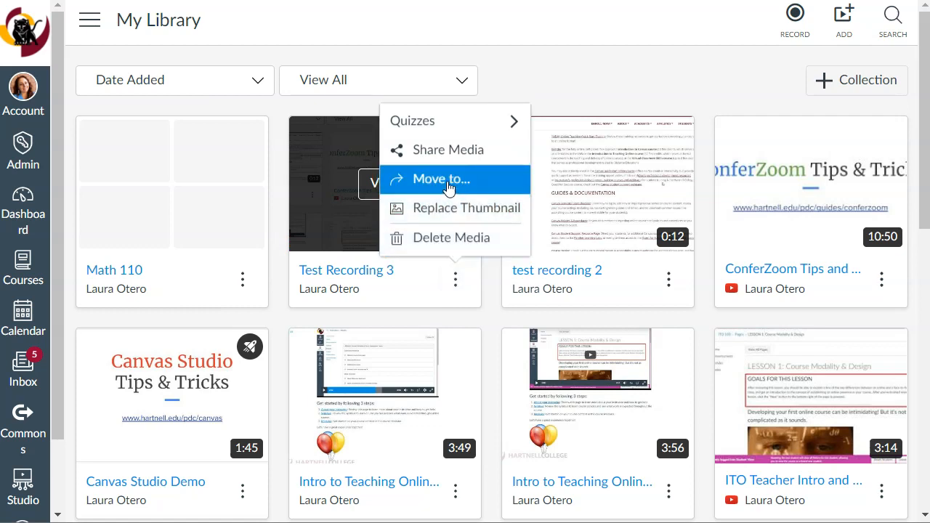
pyautogui.click(447, 183)
pyautogui.click(471, 285)
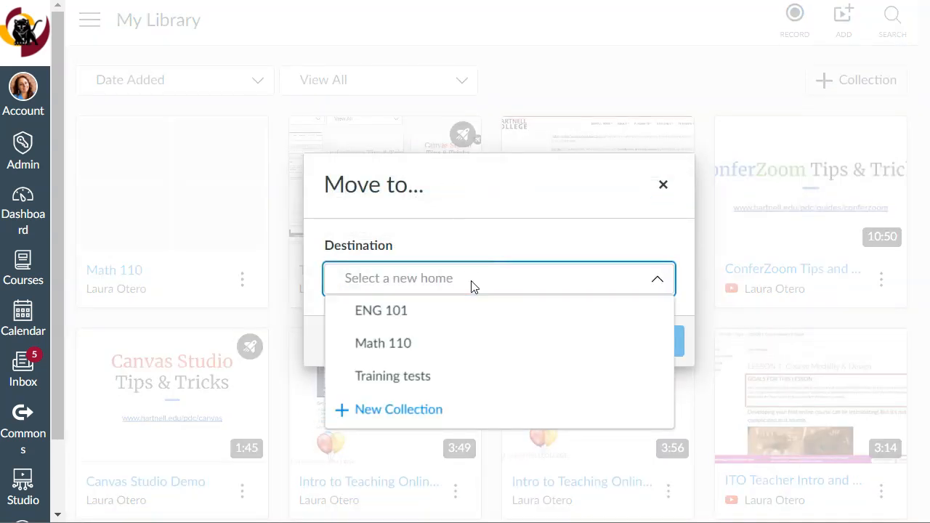
pyautogui.click(409, 352)
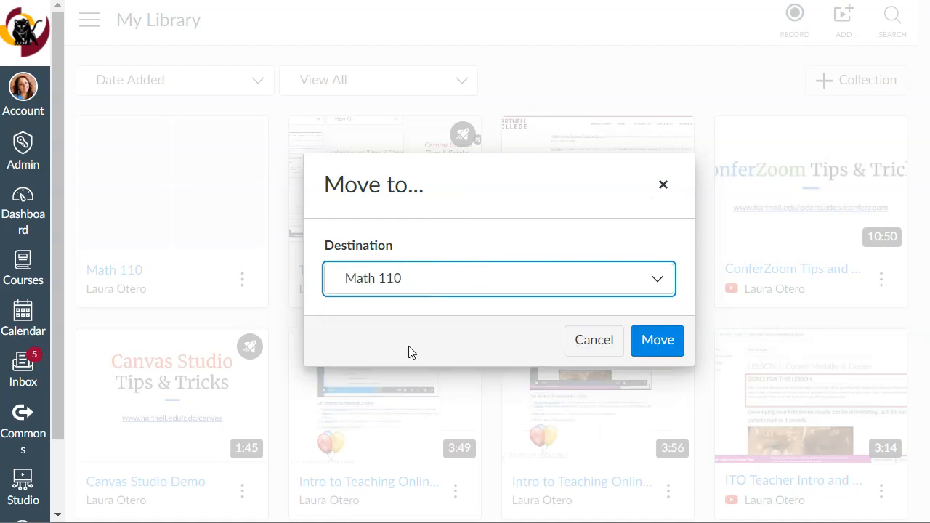
pyautogui.click(664, 348)
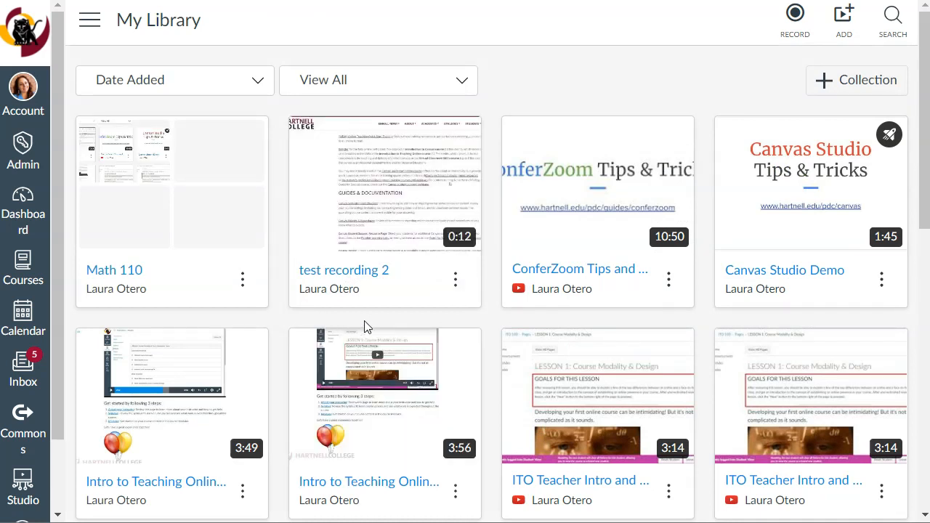
# View the sharing options for the Math 110 collection, including its Can View and Can Edit permissions, without sharing it.
pyautogui.click(243, 281)
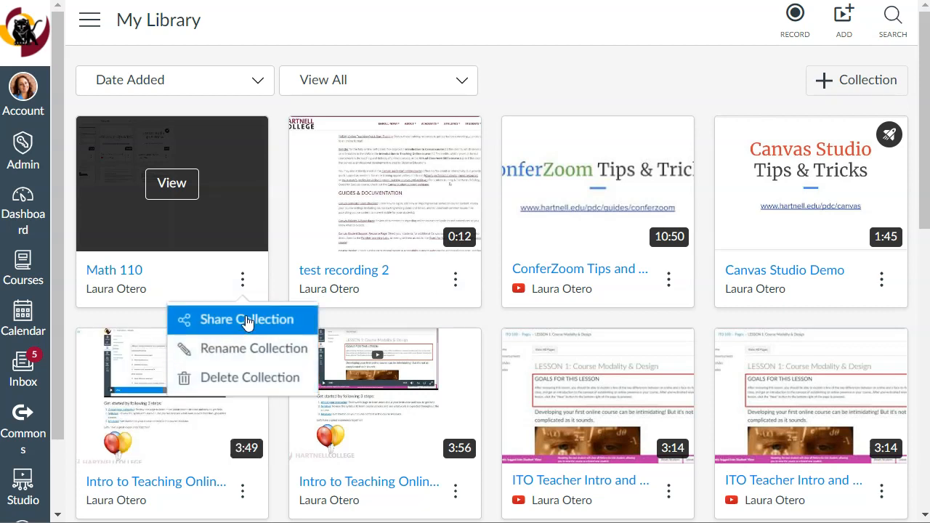
pyautogui.click(247, 320)
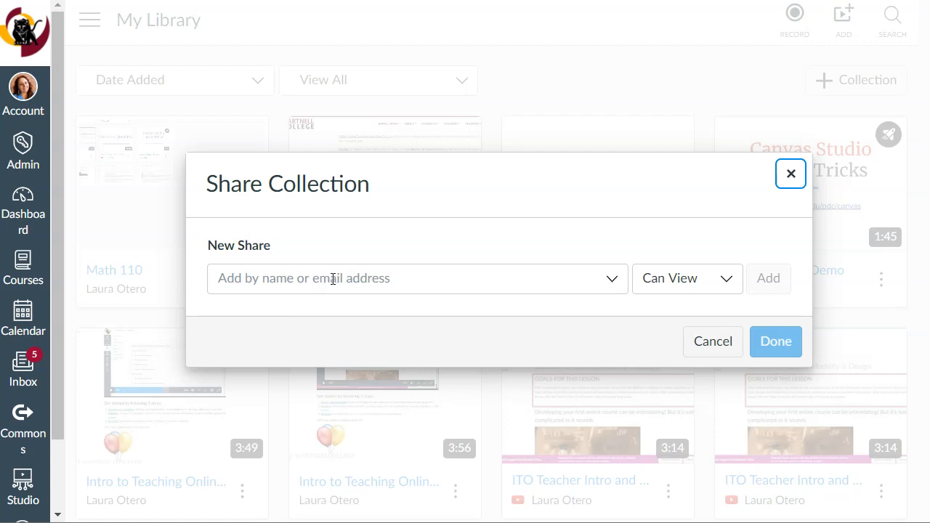
pyautogui.click(723, 287)
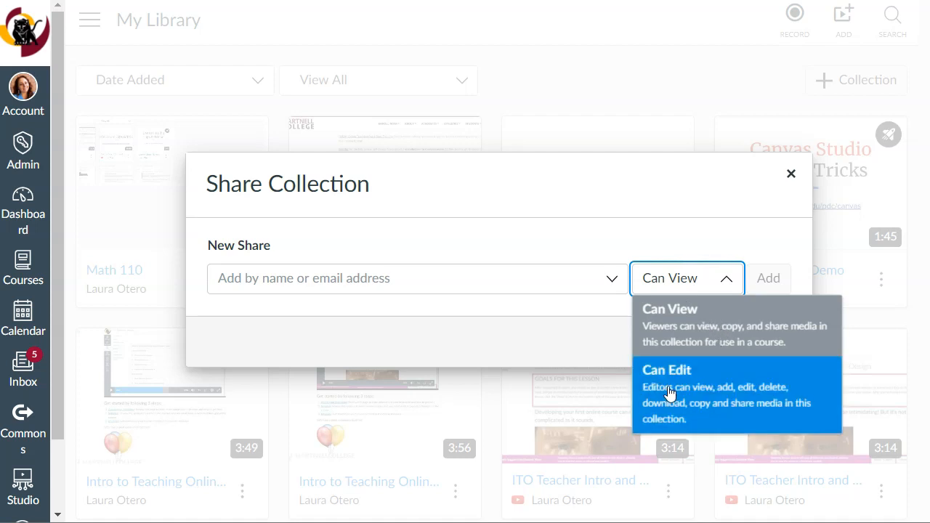
pyautogui.click(714, 276)
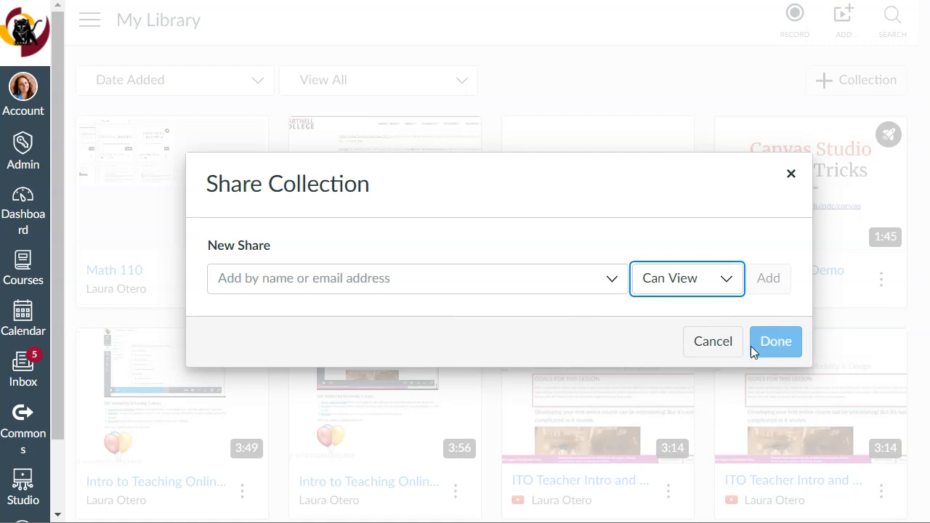
pyautogui.click(724, 353)
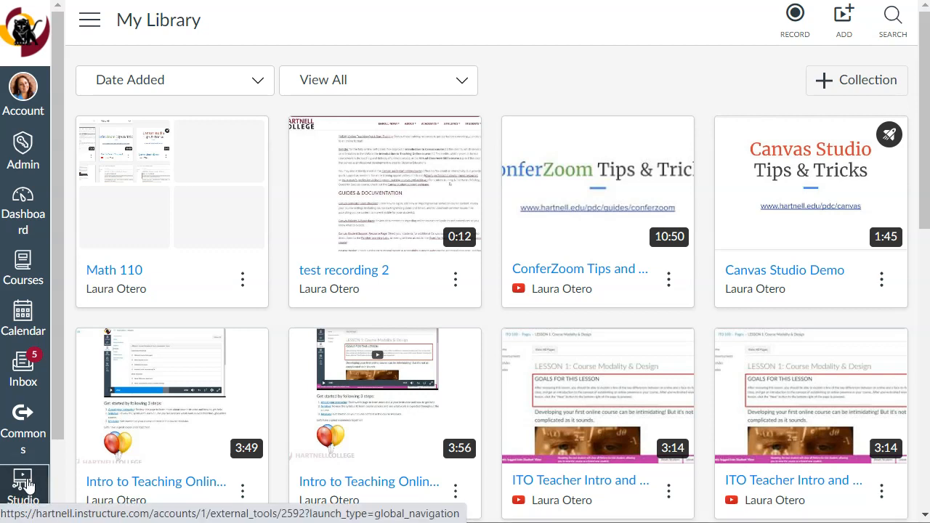
# Open the Week 1 Lesson page from the Week 1 module of the Blank 1 course.
pyautogui.click(26, 485)
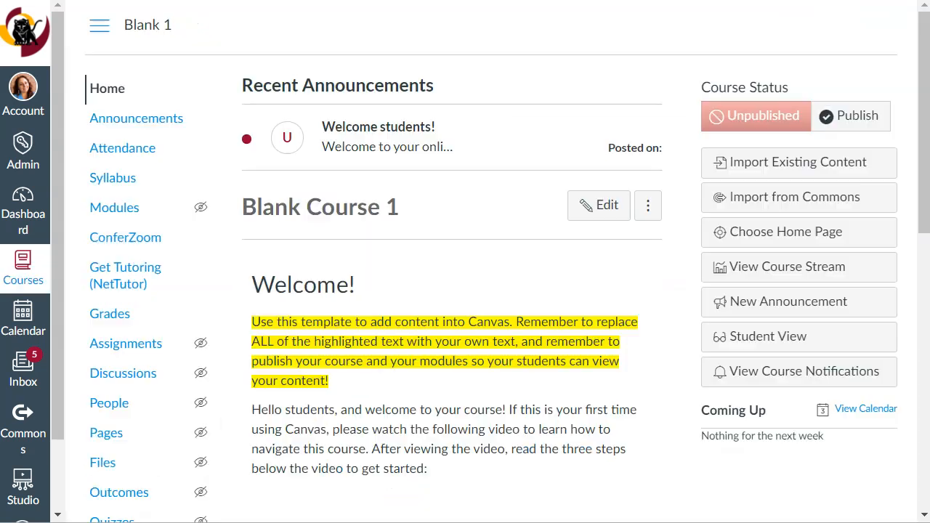
pyautogui.click(125, 209)
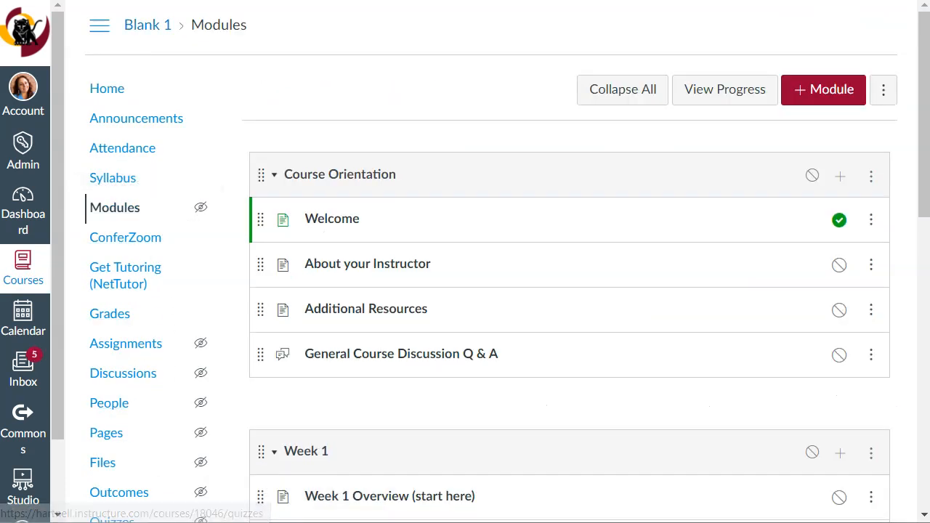
pyautogui.scroll(-2, 542, 299)
pyautogui.scroll(-3, 542, 299)
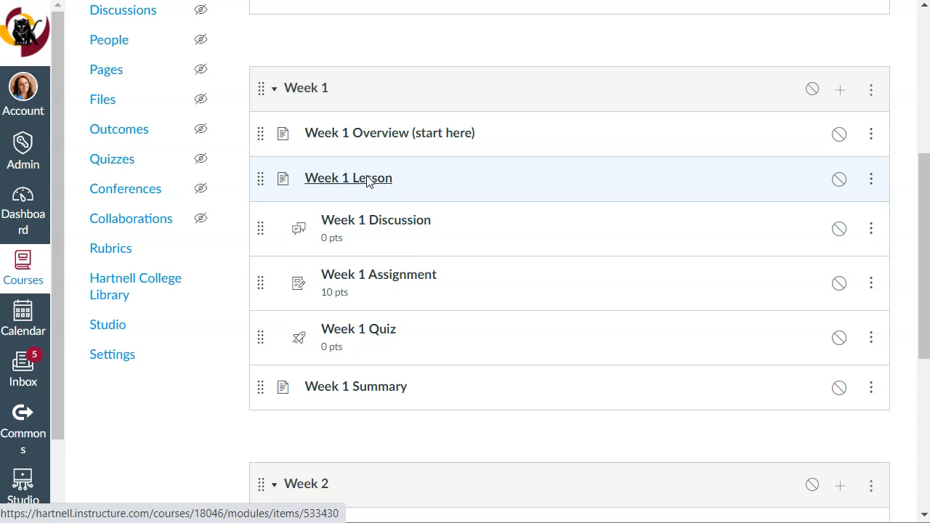
pyautogui.click(368, 183)
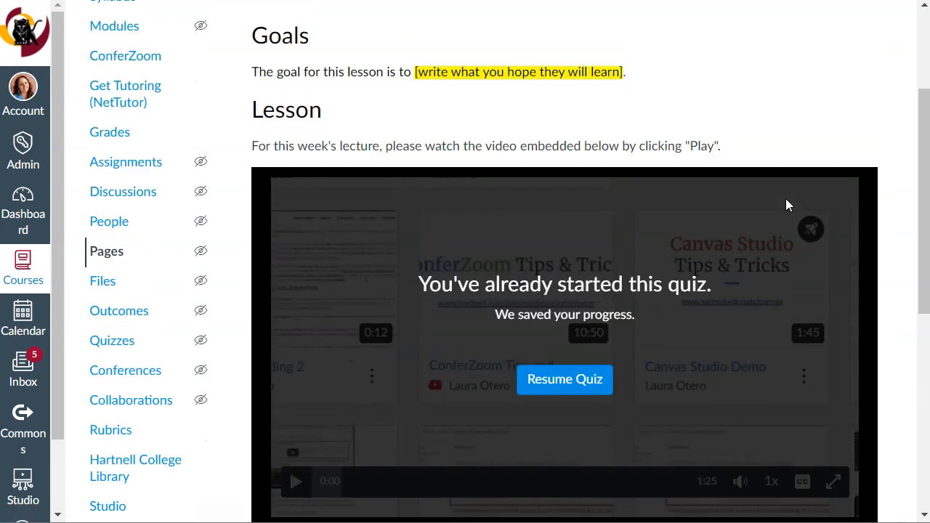
# Review the embedded Test Recording 3 on the Week 1 Lesson page and view its viewer insights.
pyautogui.scroll(-7, 795, 195)
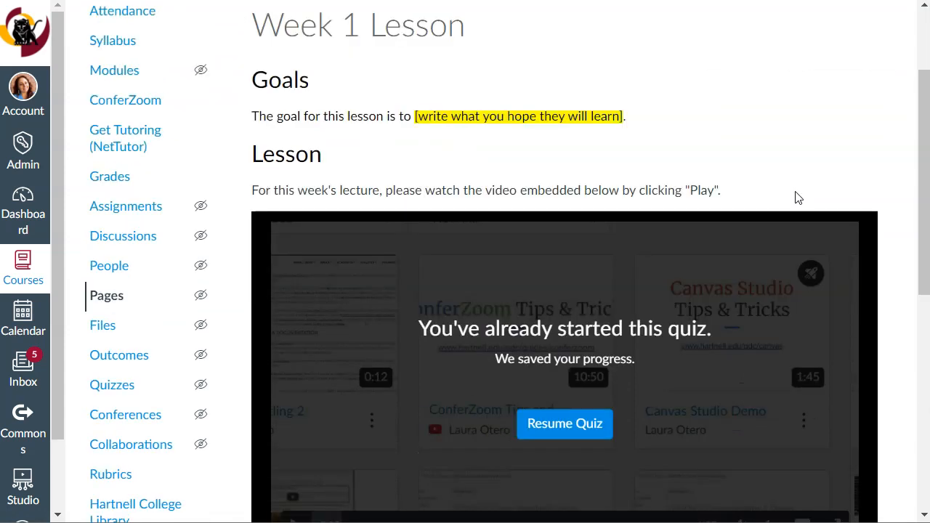
pyautogui.scroll(3, 704, 229)
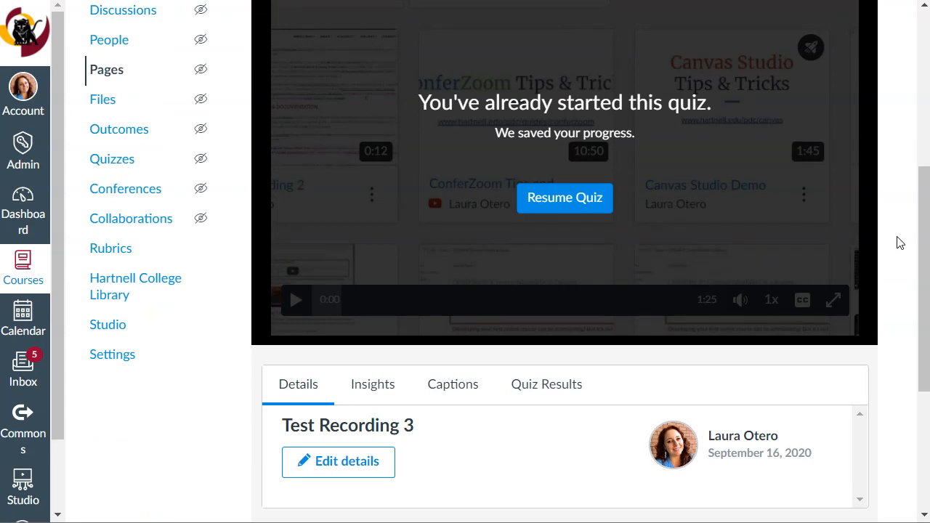
pyautogui.scroll(2, 898, 242)
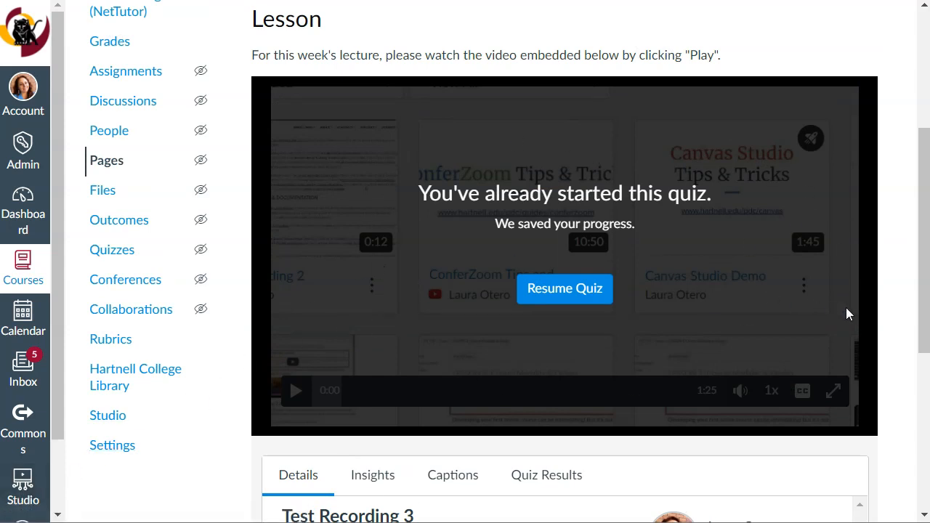
pyautogui.scroll(-3, 875, 305)
pyautogui.scroll(-1, 879, 301)
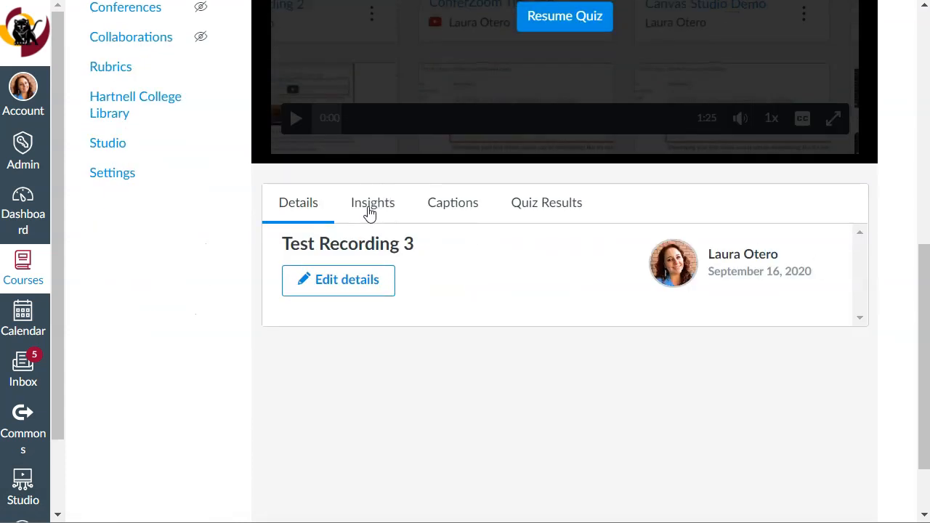
pyautogui.click(370, 212)
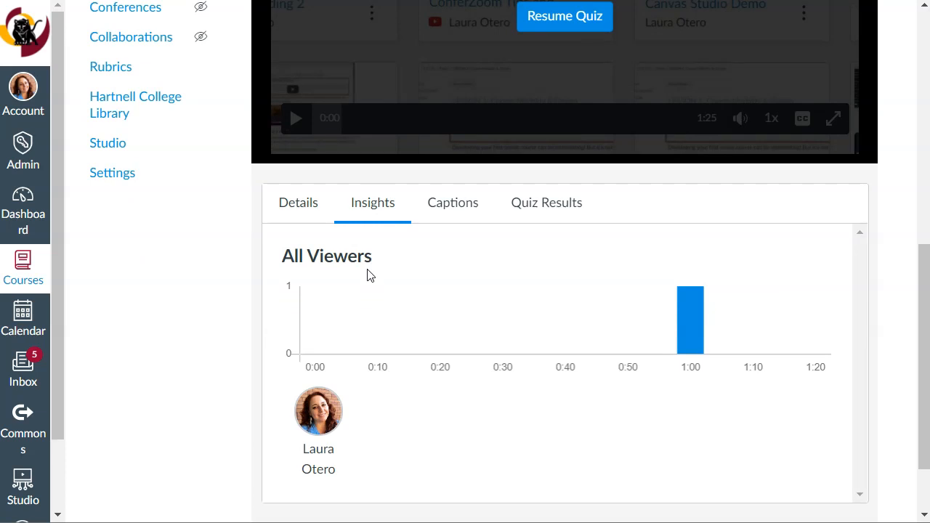
# View the caption management and upload options of the embedded Test Recording 3, and return to the start of the lesson page.
pyautogui.moveTo(921, 291); pyautogui.dragTo(898, 241)
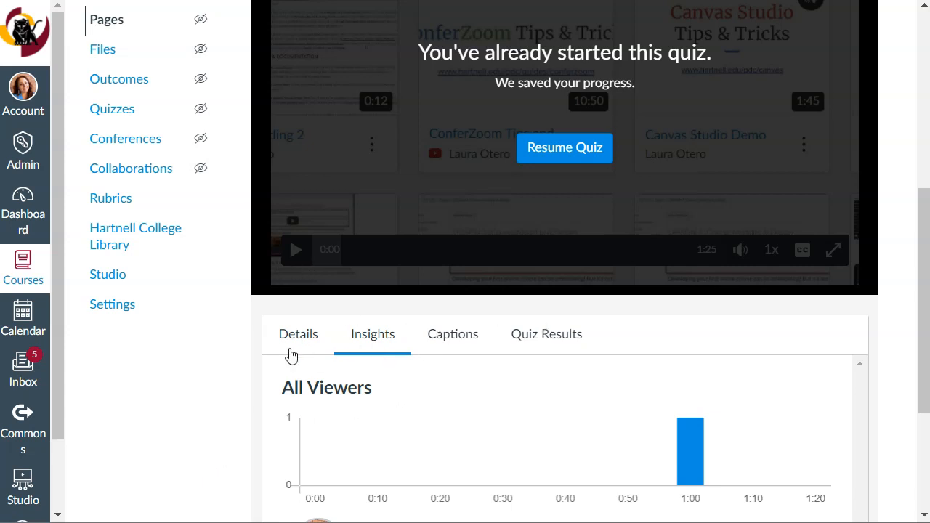
pyautogui.click(451, 339)
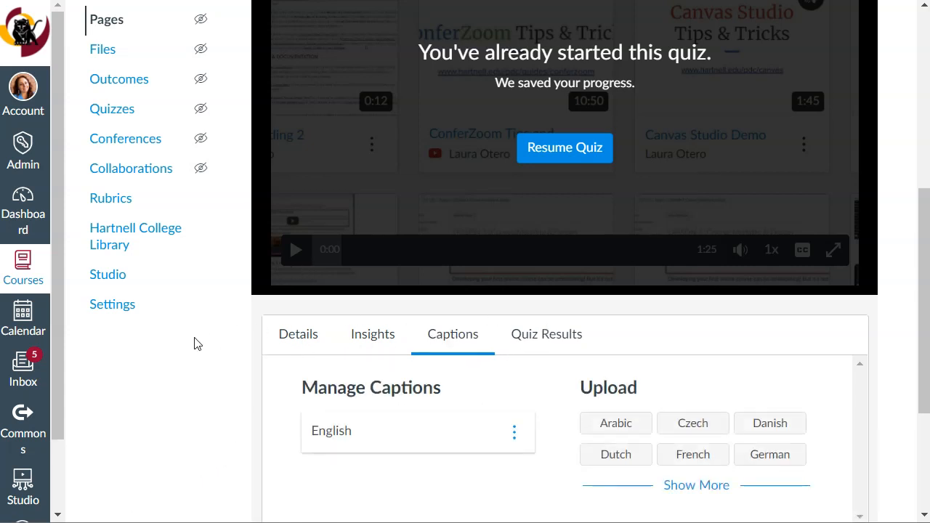
pyautogui.scroll(-1, 182, 361)
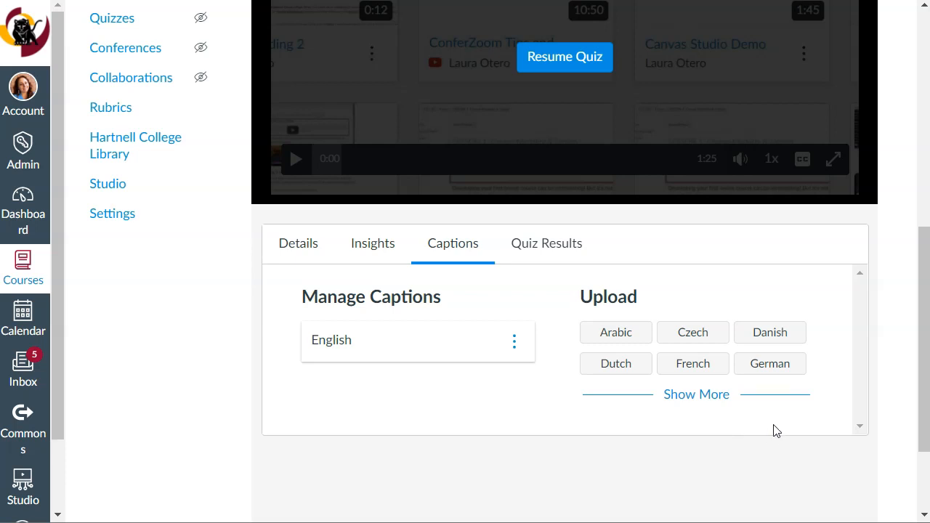
pyautogui.scroll(7, 774, 430)
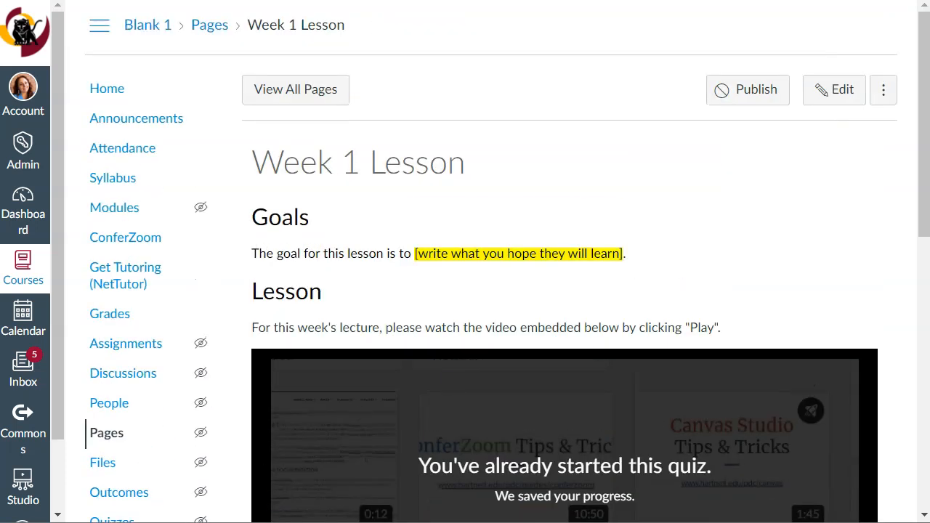